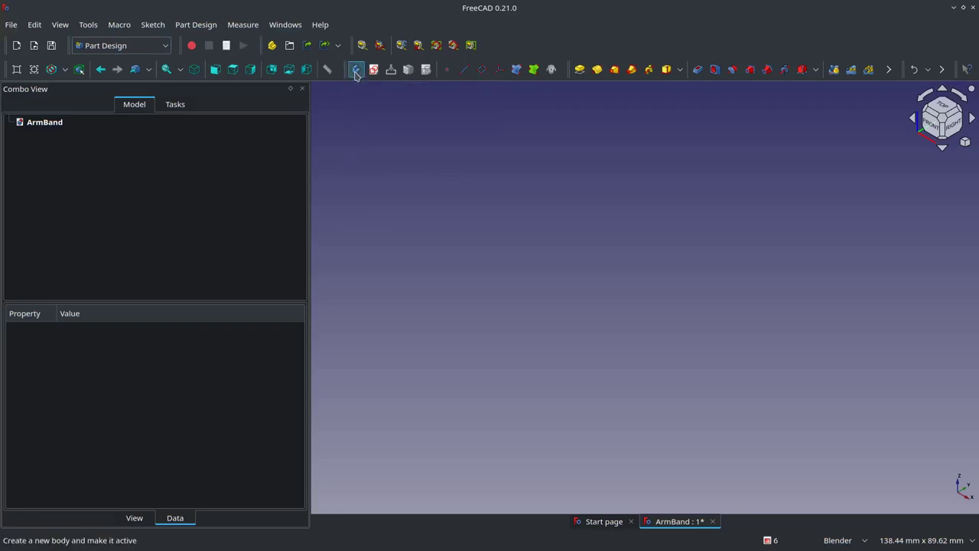
# - Create a new body with a sketch on the XY plane, then close the still-empty sketch
pyautogui.click(357, 72)
pyautogui.click(374, 71)
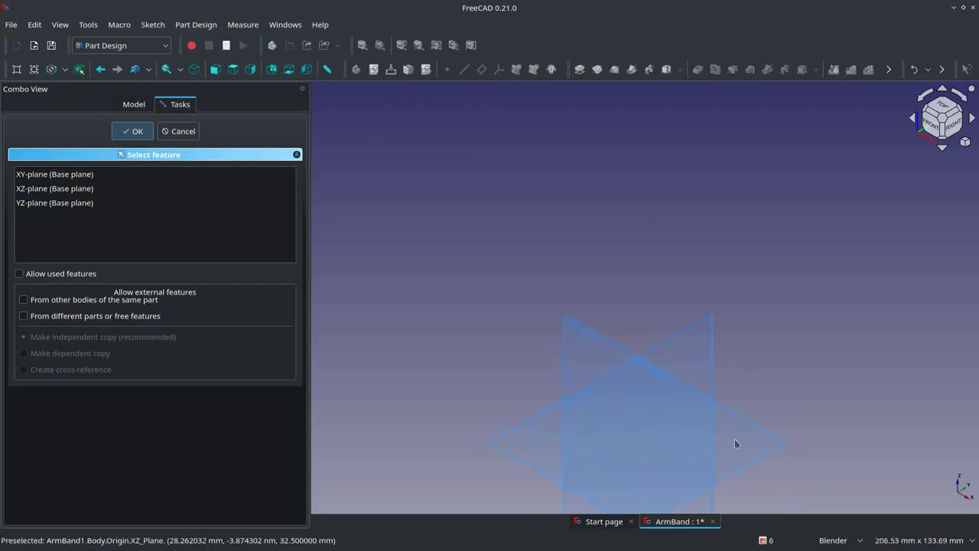
pyautogui.click(52, 176)
pyautogui.click(147, 138)
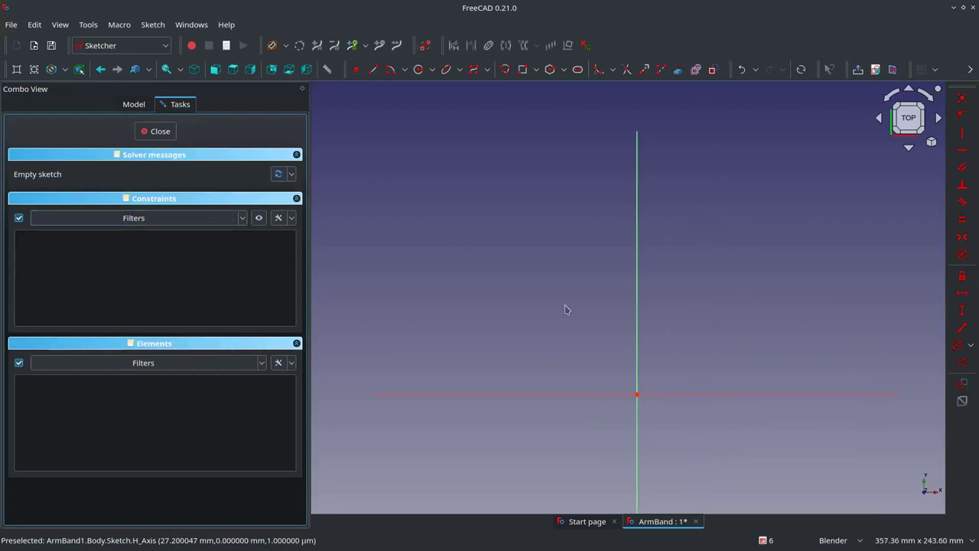
pyautogui.scroll(-5, 701, 406)
pyautogui.scroll(3, 746, 417)
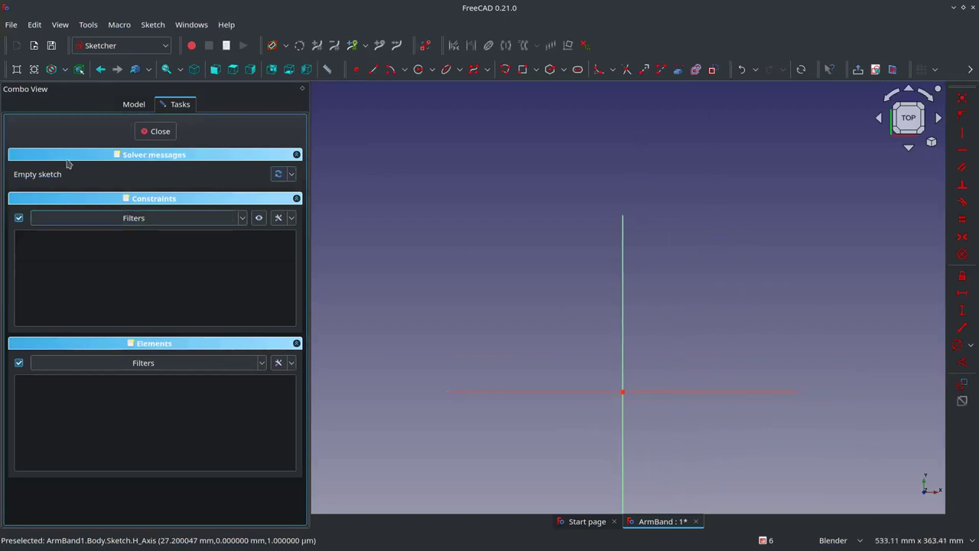
pyautogui.click(160, 131)
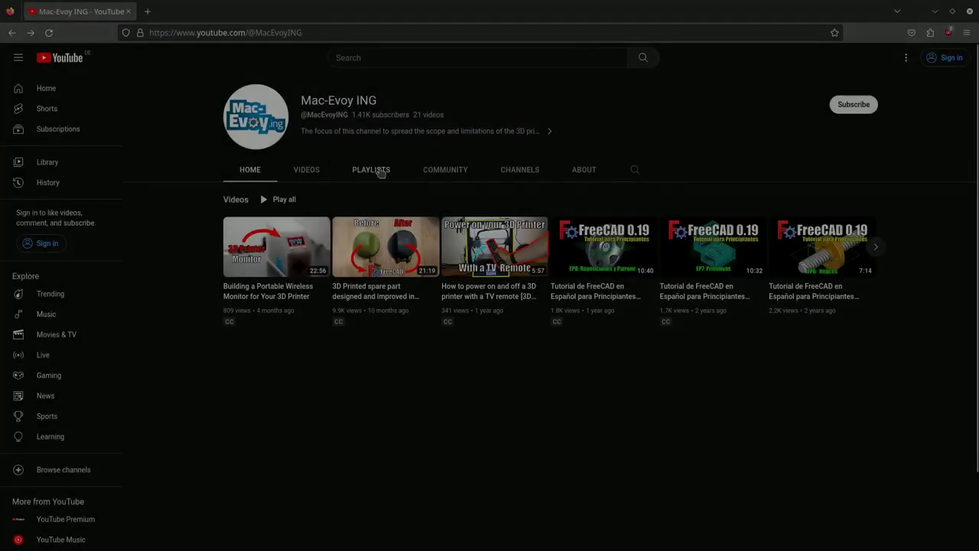
# - Play the channel's Tutorial FreeCAD playlist from its Playlists tab
pyautogui.click(380, 172)
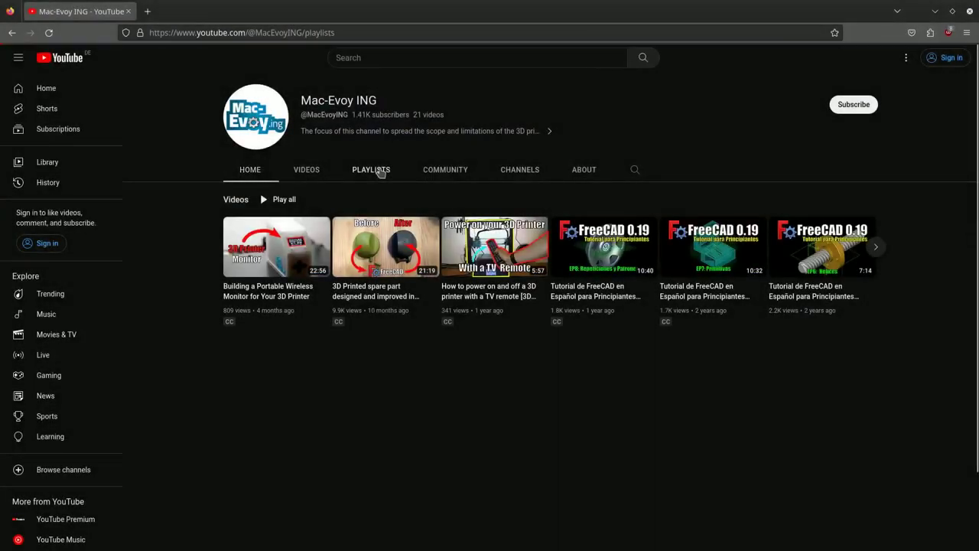
pyautogui.click(399, 251)
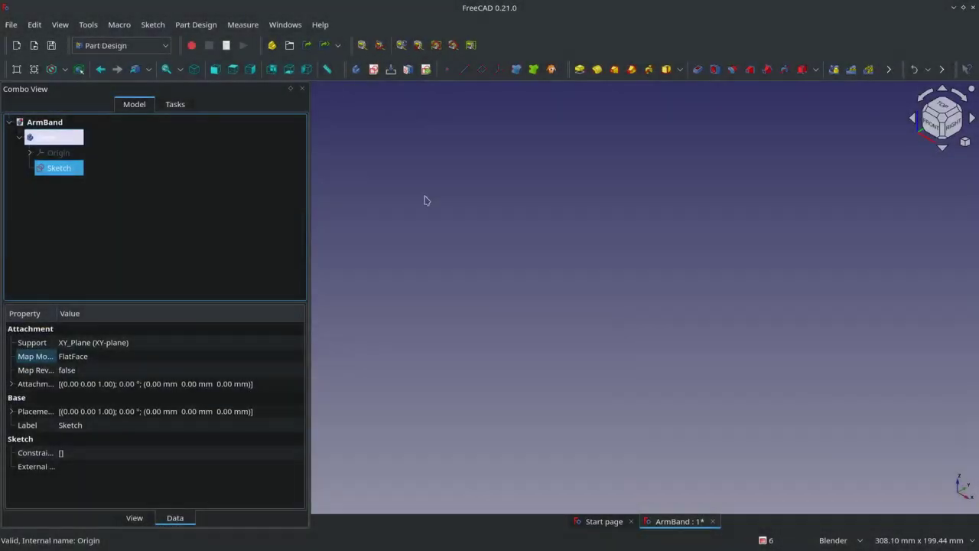
pyautogui.click(426, 201)
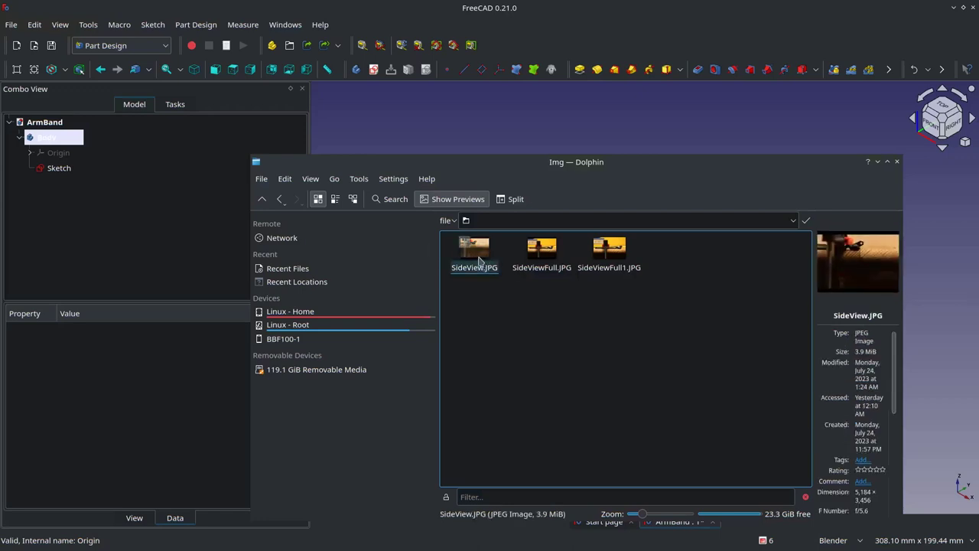
# - Drag SideView.JPG into the FreeCAD 3D view as an image plane and close Dolphin
pyautogui.moveTo(480, 264); pyautogui.dragTo(557, 115)
pyautogui.click(776, 130)
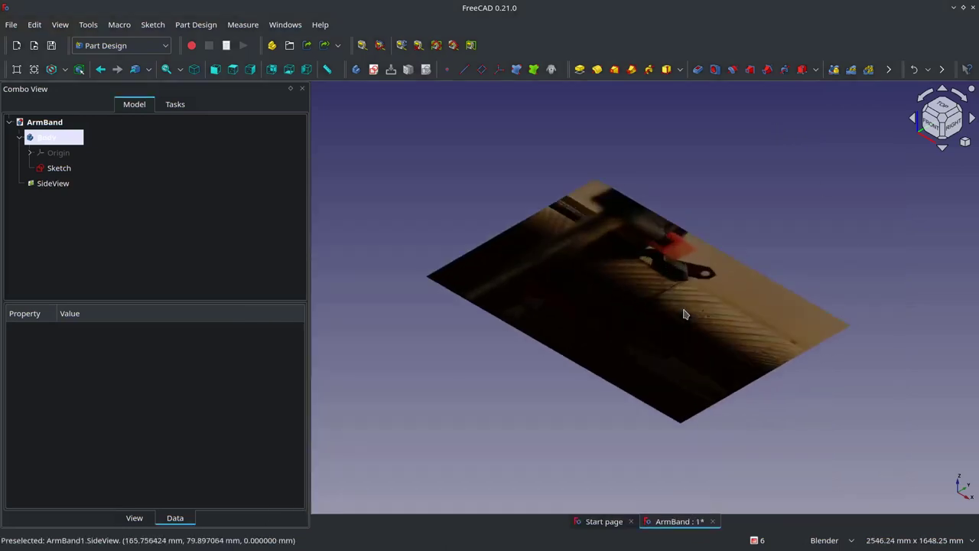
# - Switch to Top view (2) and zoom to frame the SideView photo's clamp arm
pyautogui.scroll(-3, 679, 320)
pyautogui.press('2')
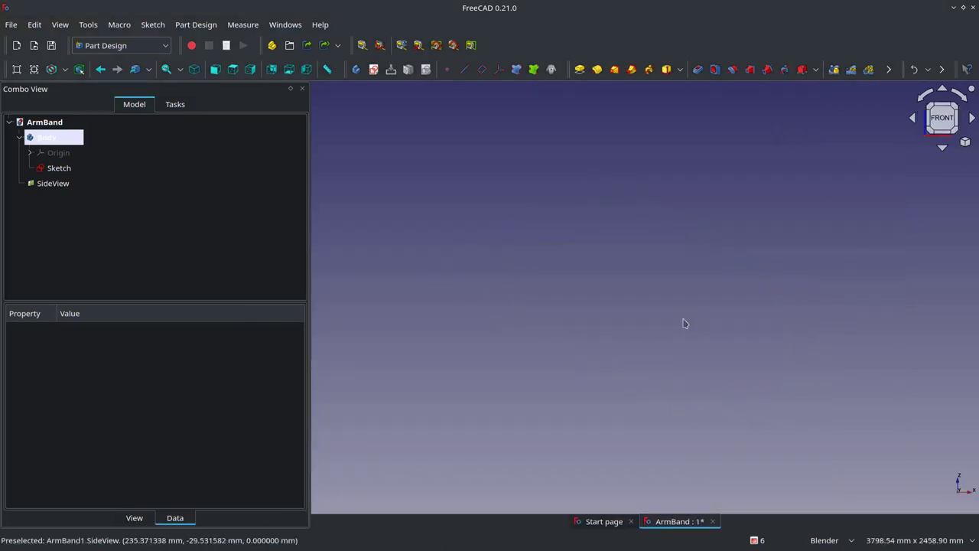
pyautogui.scroll(2, 693, 329)
pyautogui.scroll(2, 699, 313)
pyautogui.scroll(-4, 719, 298)
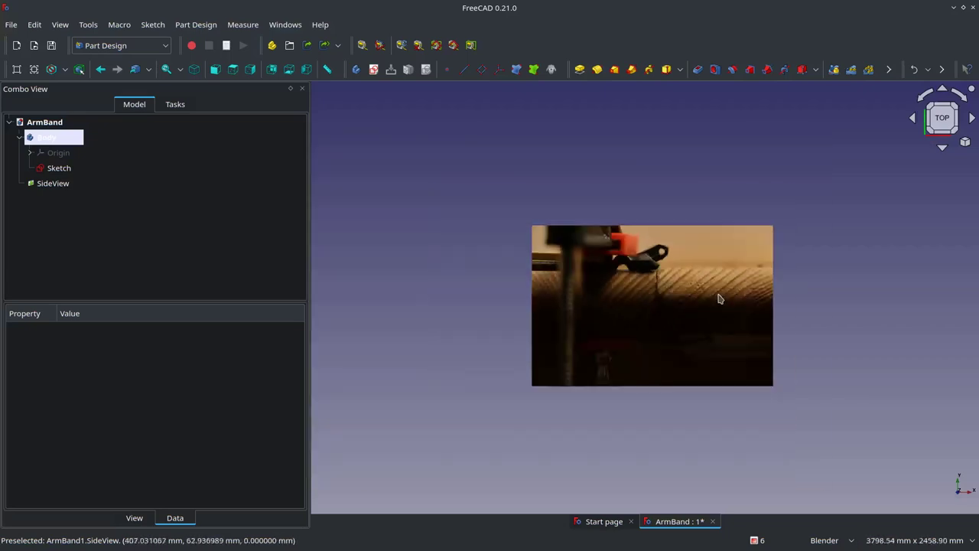
pyautogui.scroll(2, 719, 298)
pyautogui.moveTo(866, 280); pyautogui.dragTo(831, 284, button='middle')
pyautogui.scroll(-2, 721, 304)
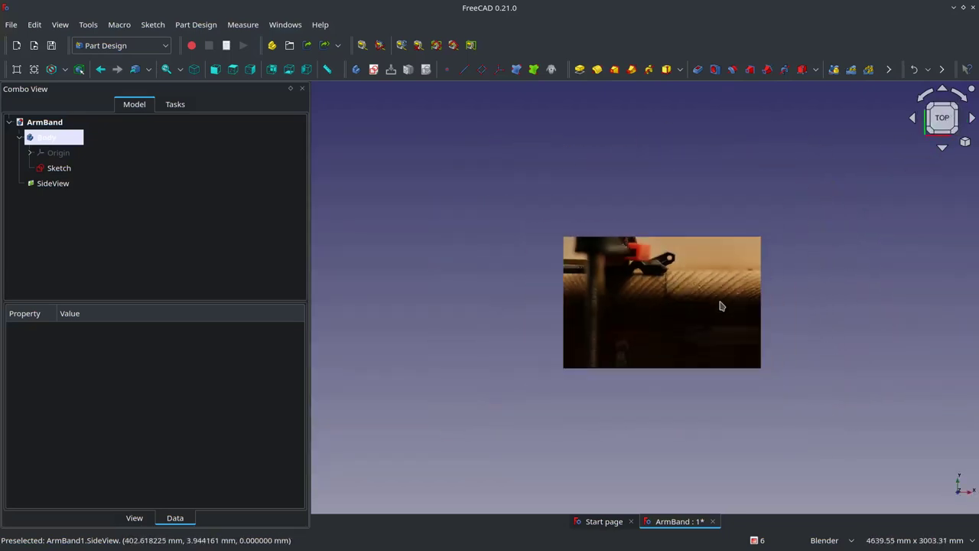
pyautogui.scroll(2, 713, 302)
pyautogui.scroll(1, 713, 302)
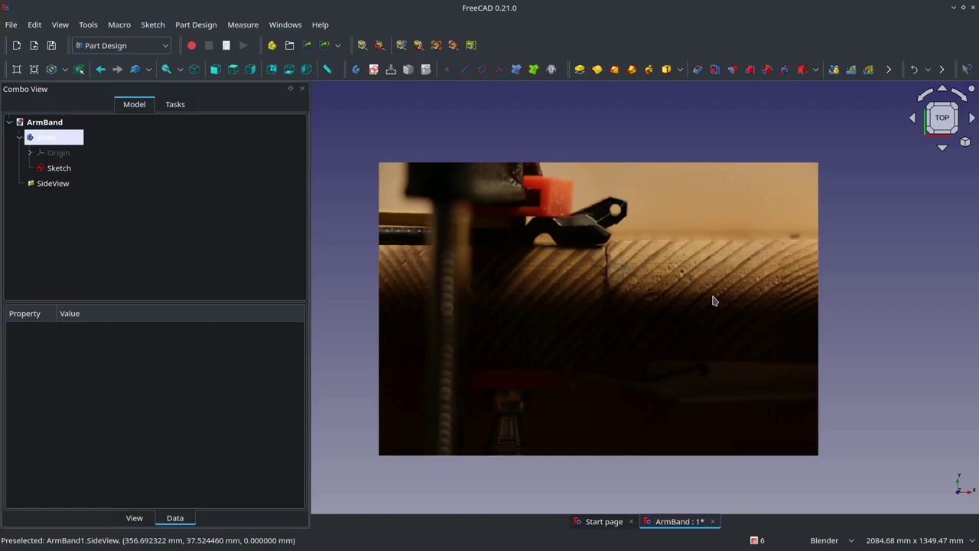
pyautogui.scroll(-2, 722, 315)
pyautogui.scroll(1, 670, 289)
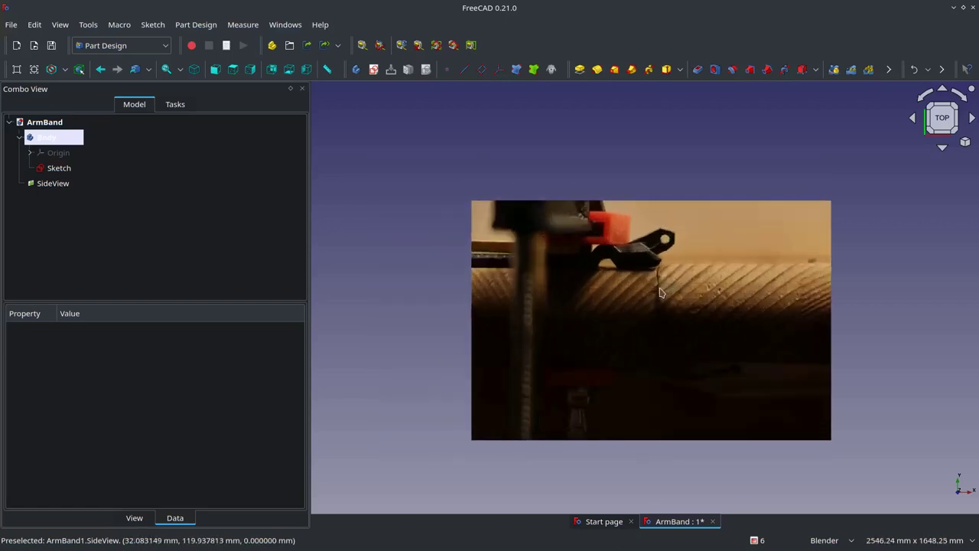
pyautogui.scroll(1, 670, 289)
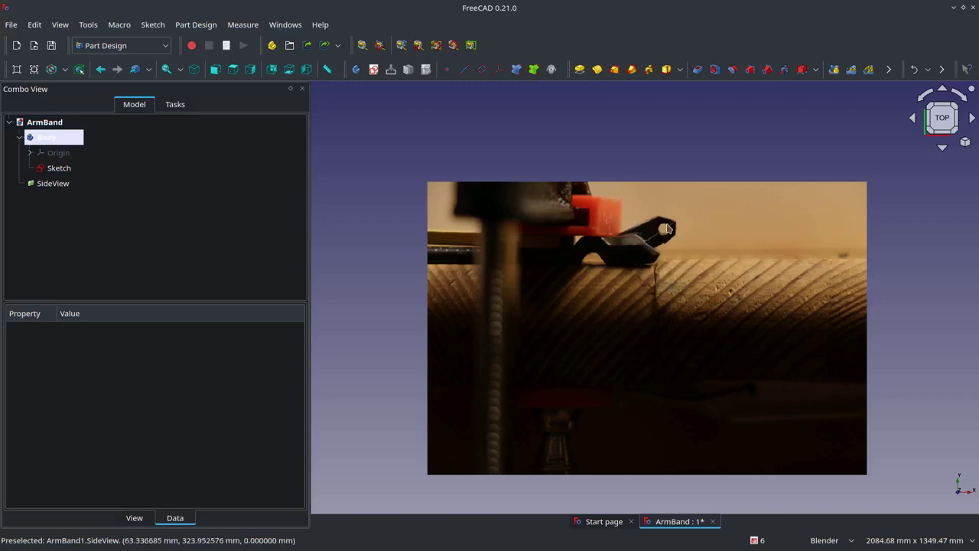
pyautogui.scroll(-1, 666, 228)
pyautogui.scroll(2, 665, 228)
pyautogui.scroll(-1, 667, 228)
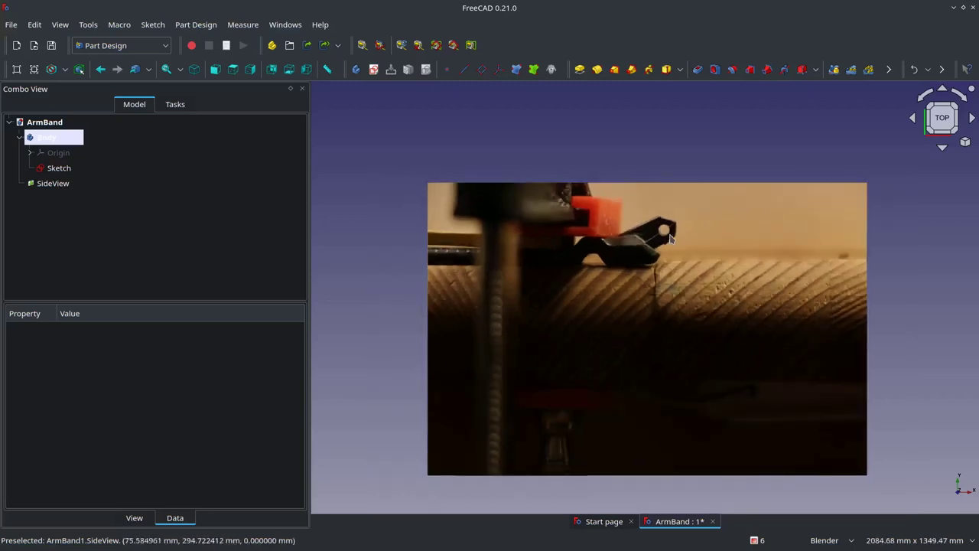
pyautogui.scroll(-1, 685, 223)
pyautogui.scroll(1, 612, 233)
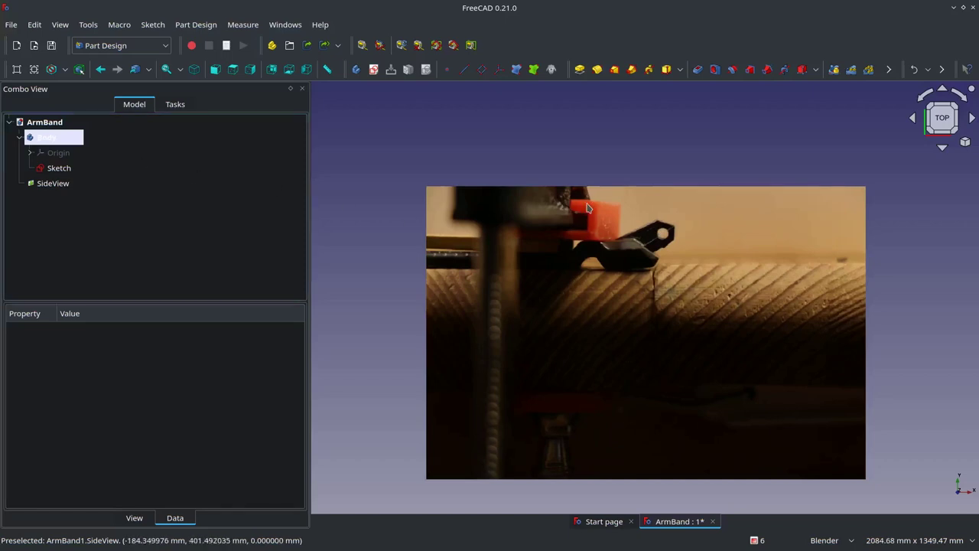
pyautogui.scroll(-1, 614, 207)
pyautogui.scroll(1, 529, 220)
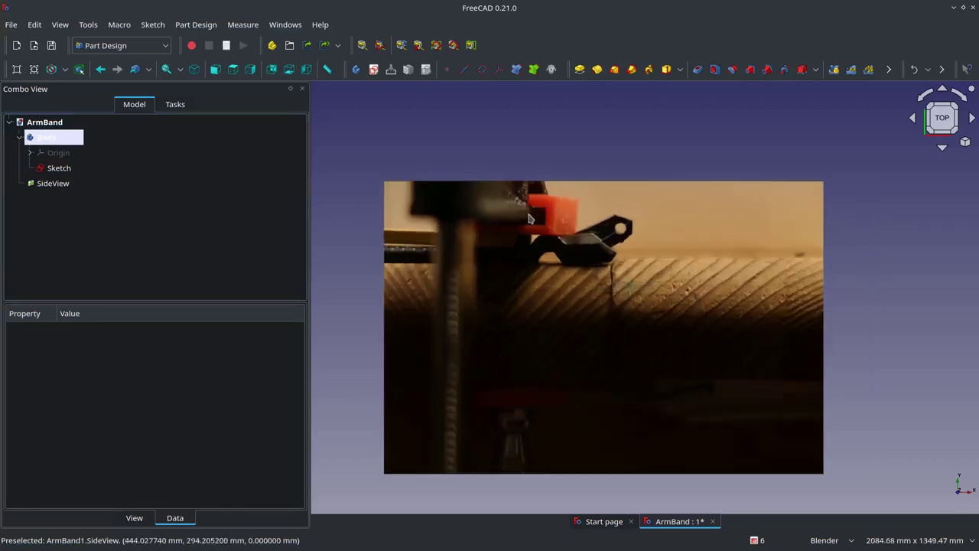
# - Reopen Sketch, align the view to the sketch plane, and zoom onto the clamp arm
pyautogui.doubleClick(65, 174)
pyautogui.scroll(1, 579, 224)
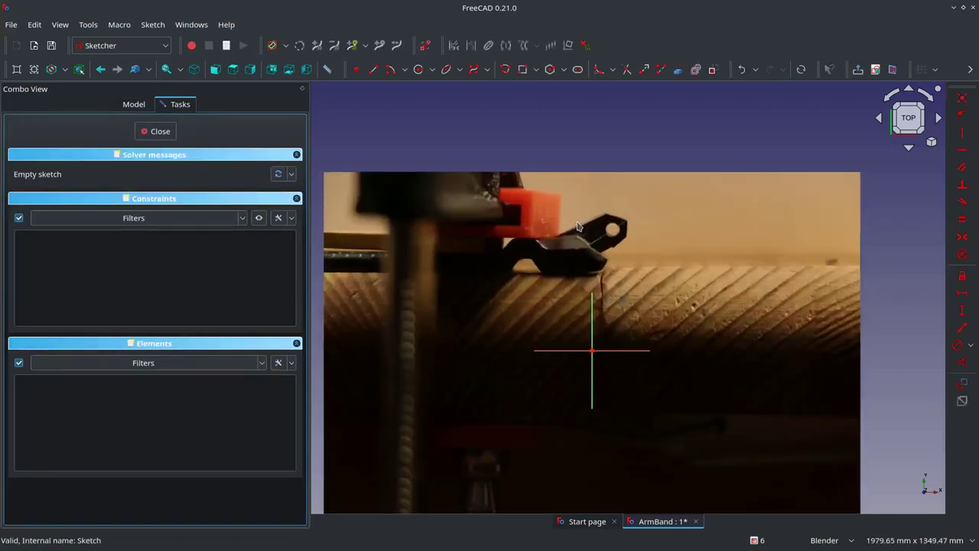
pyautogui.scroll(1, 602, 343)
pyautogui.scroll(-1, 607, 345)
pyautogui.scroll(1, 617, 356)
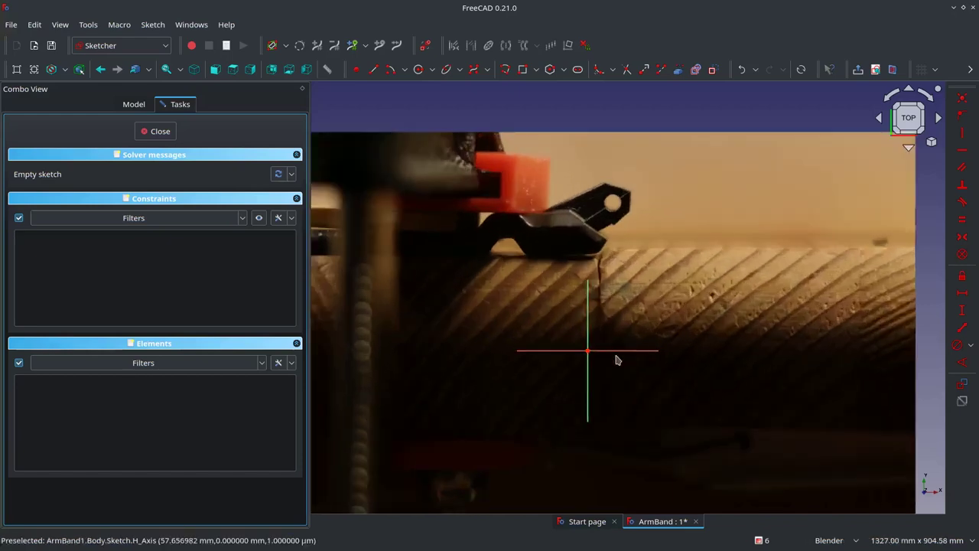
pyautogui.scroll(-2, 666, 335)
pyautogui.moveTo(666, 335)
pyautogui.mouseDown(button='middle')
pyautogui.moveTo(576, 295)
pyautogui.moveTo(663, 283)
pyautogui.mouseUp(button='middle')
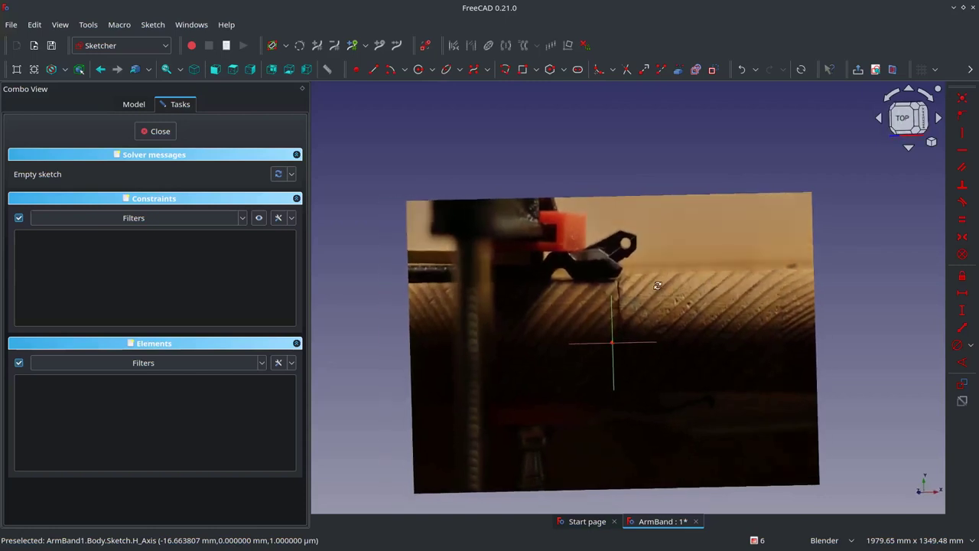
pyautogui.click(876, 69)
pyautogui.scroll(5, 590, 268)
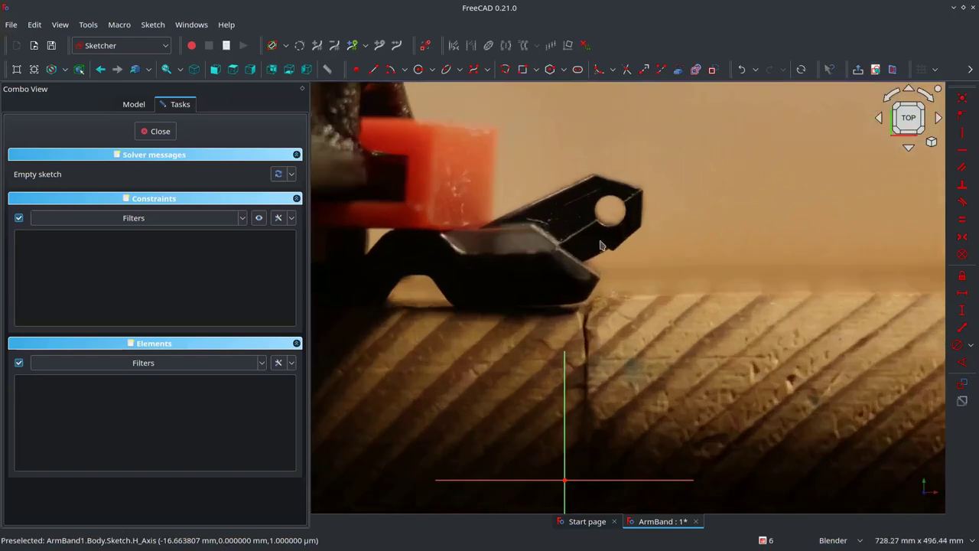
pyautogui.scroll(-1, 599, 252)
pyautogui.scroll(-1, 589, 315)
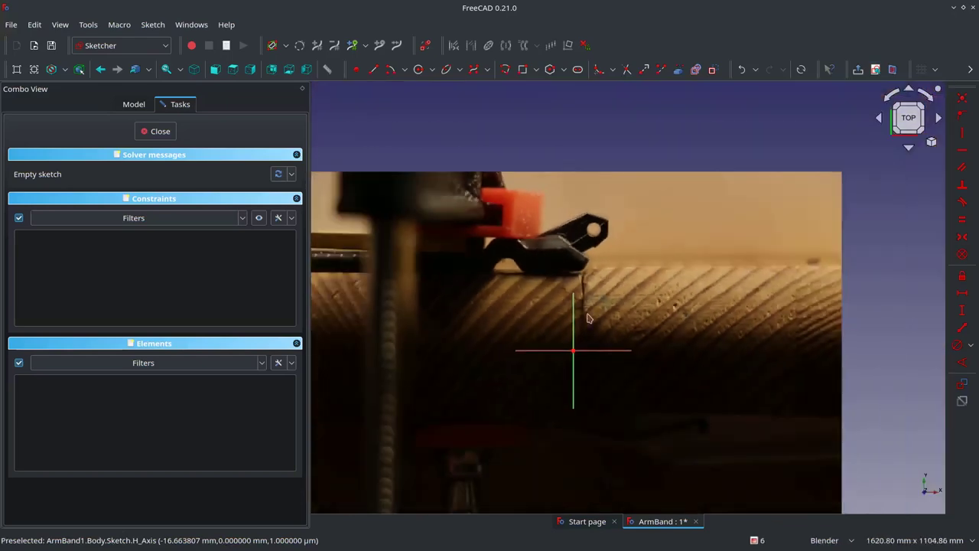
pyautogui.scroll(-1, 551, 295)
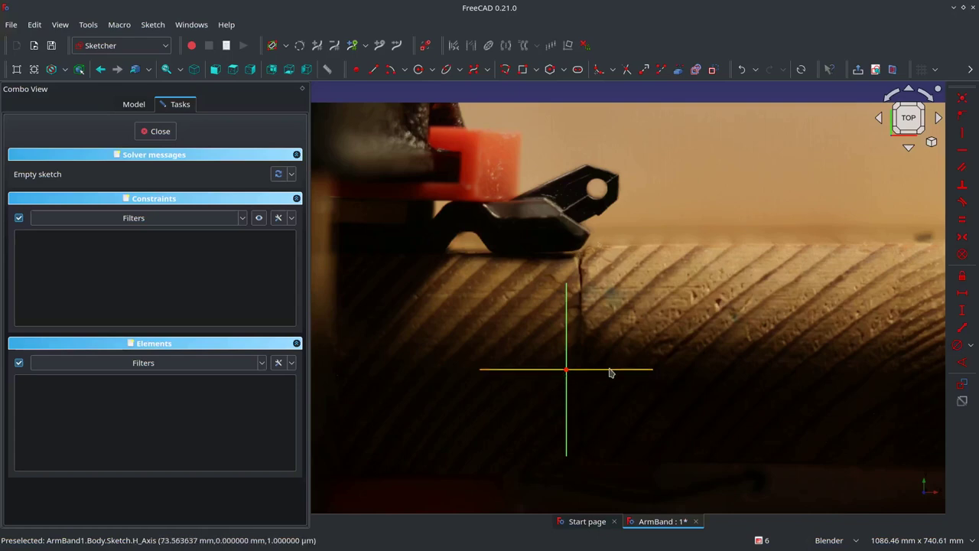
pyautogui.scroll(-2, 612, 371)
pyautogui.scroll(-2, 612, 370)
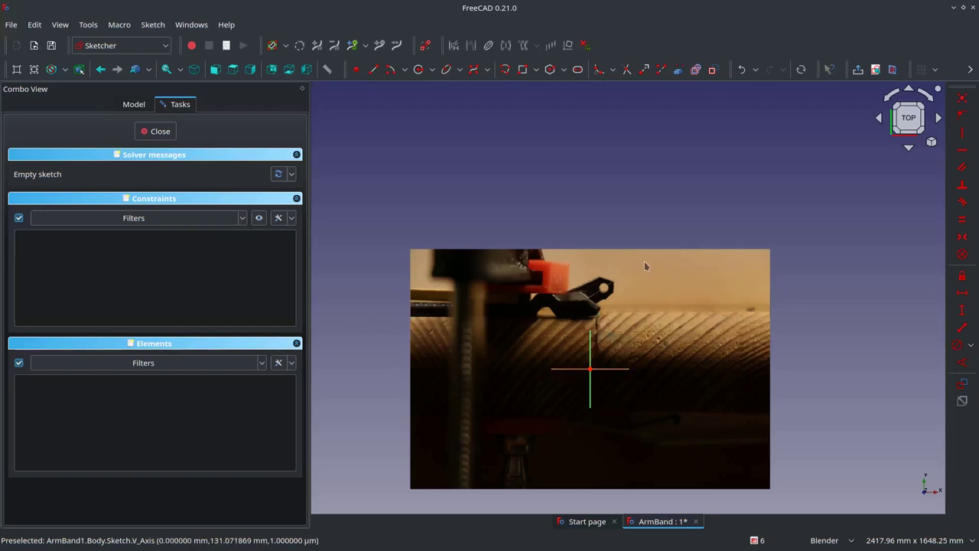
pyautogui.scroll(1, 634, 284)
pyautogui.scroll(1, 601, 319)
pyautogui.scroll(2, 536, 396)
pyautogui.scroll(3, 575, 365)
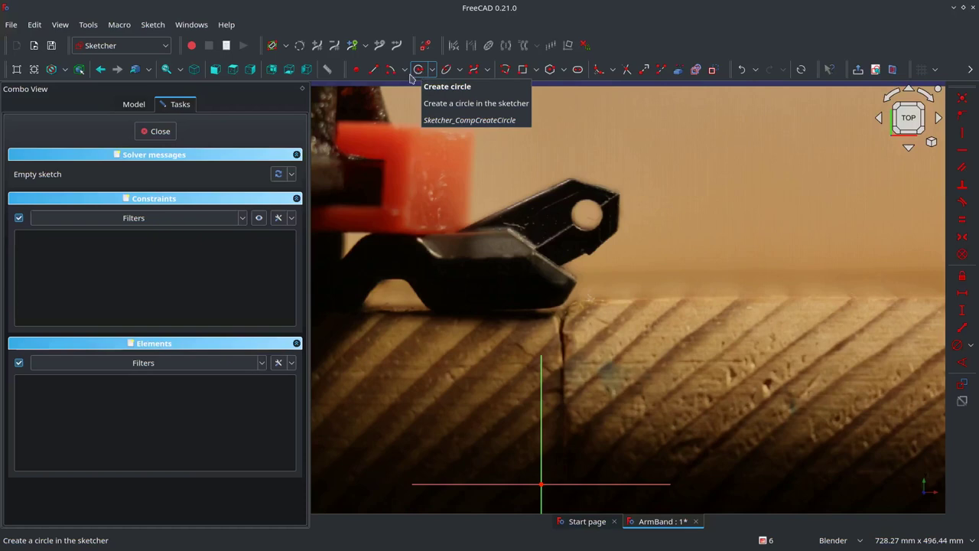
pyautogui.click(417, 72)
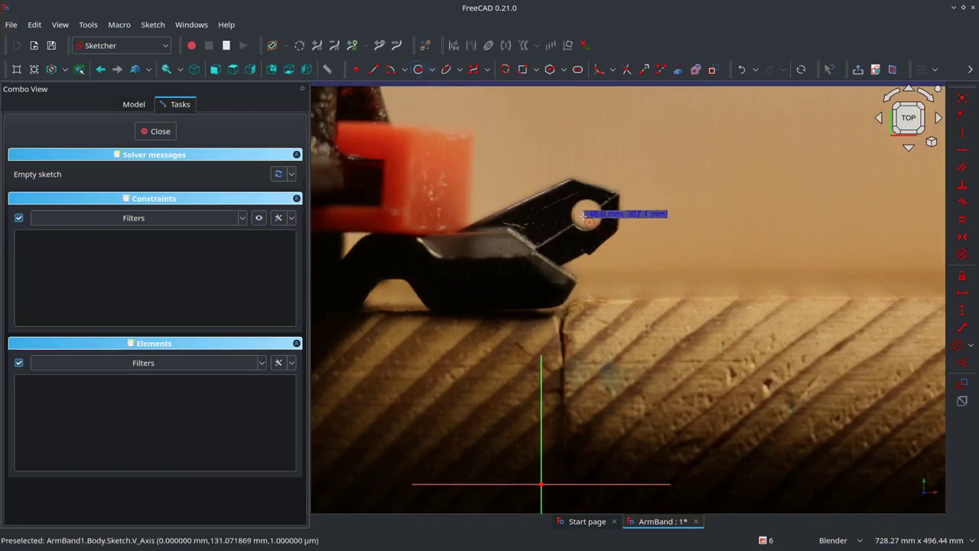
pyautogui.click(586, 214)
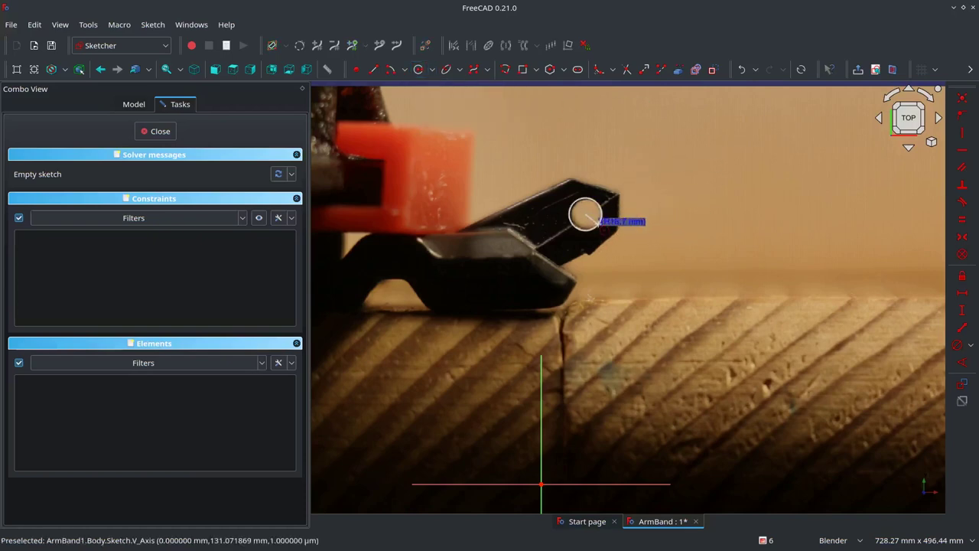
pyautogui.click(601, 222)
pyautogui.scroll(3, 624, 214)
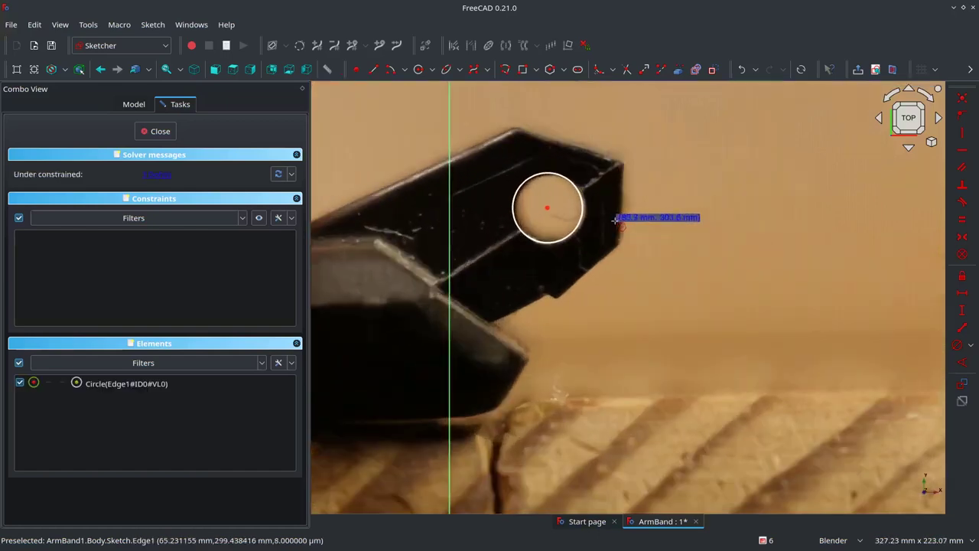
pyautogui.scroll(-2, 551, 210)
pyautogui.scroll(1, 511, 182)
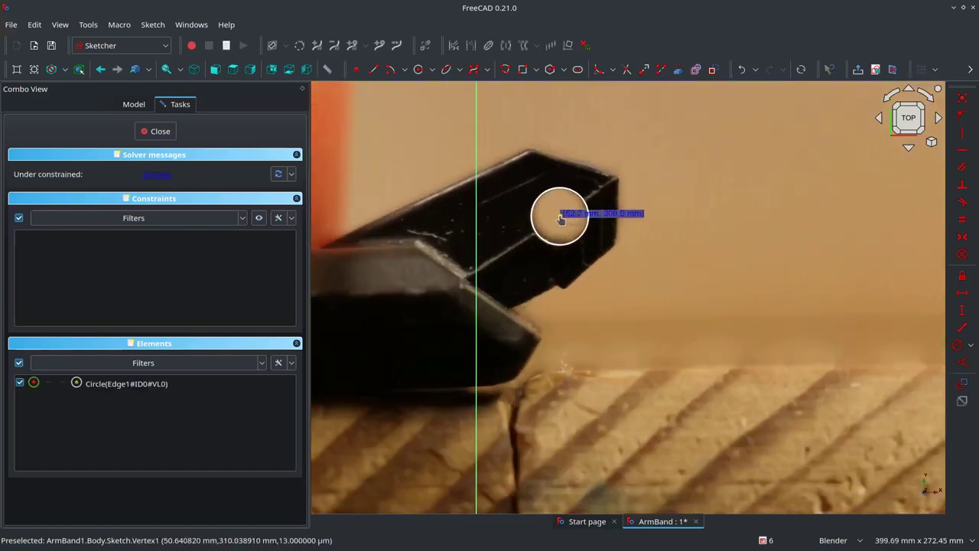
pyautogui.click(586, 223)
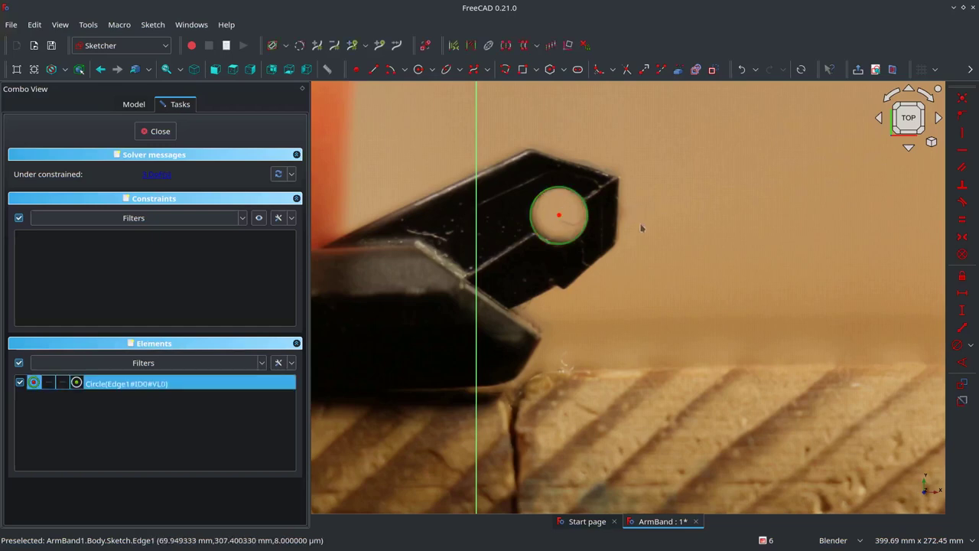
pyautogui.click(957, 347)
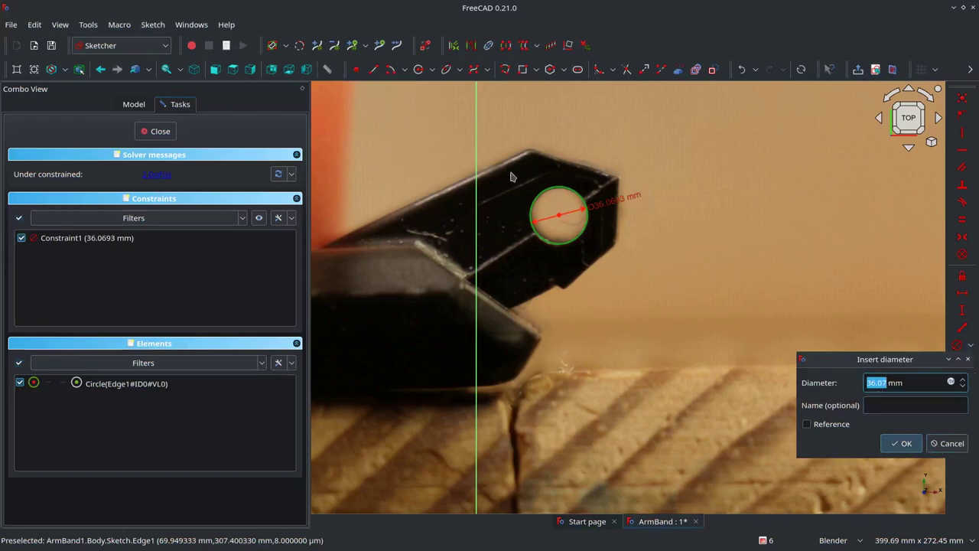
pyautogui.click(951, 443)
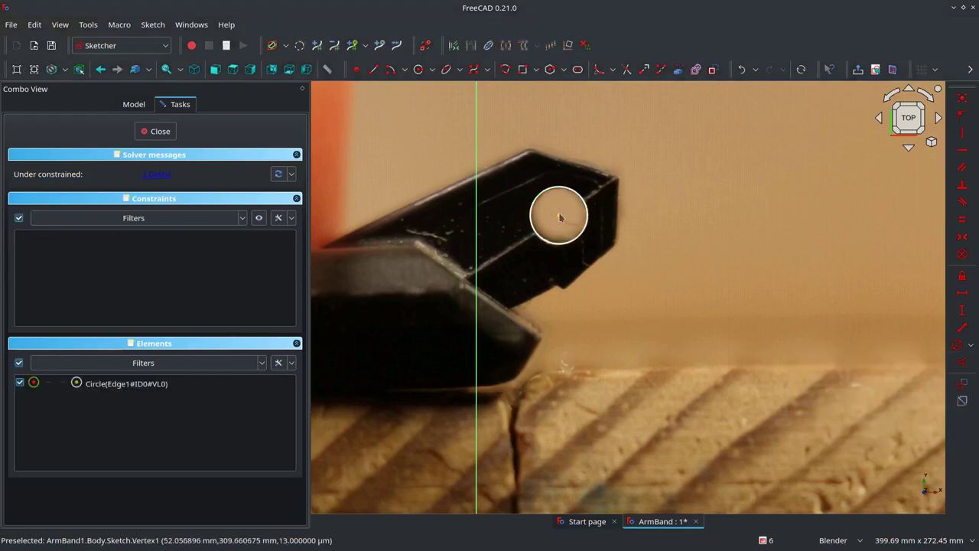
pyautogui.scroll(-2, 583, 219)
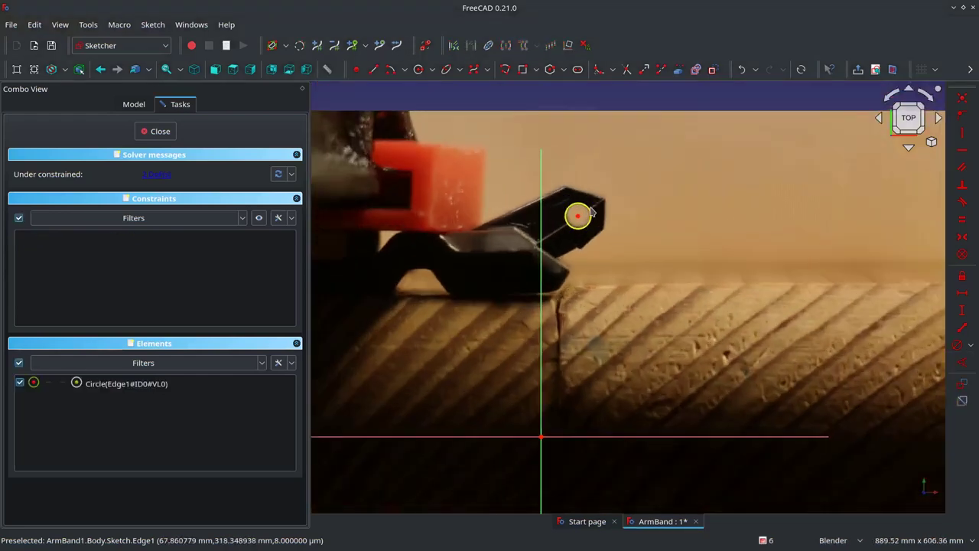
pyautogui.scroll(-2, 570, 295)
pyautogui.scroll(4, 559, 245)
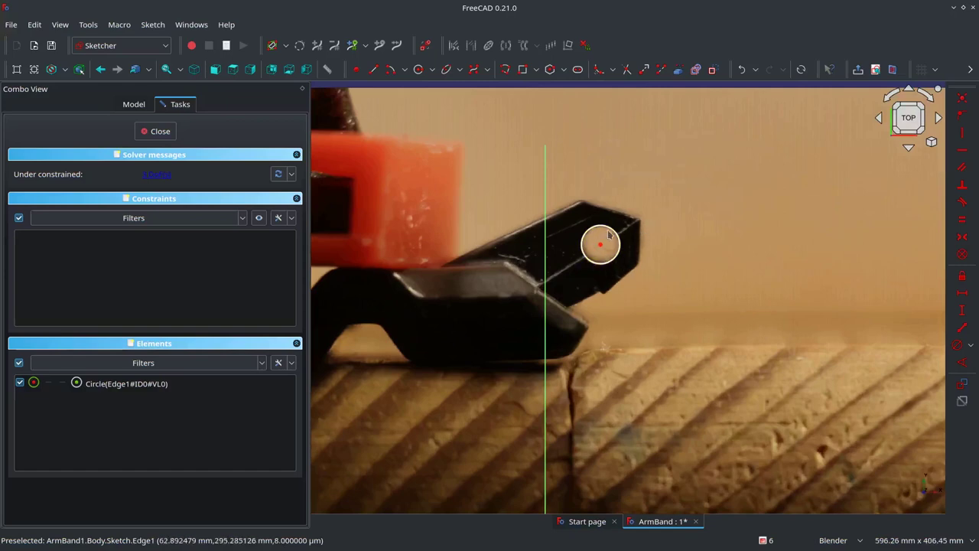
pyautogui.click(609, 233)
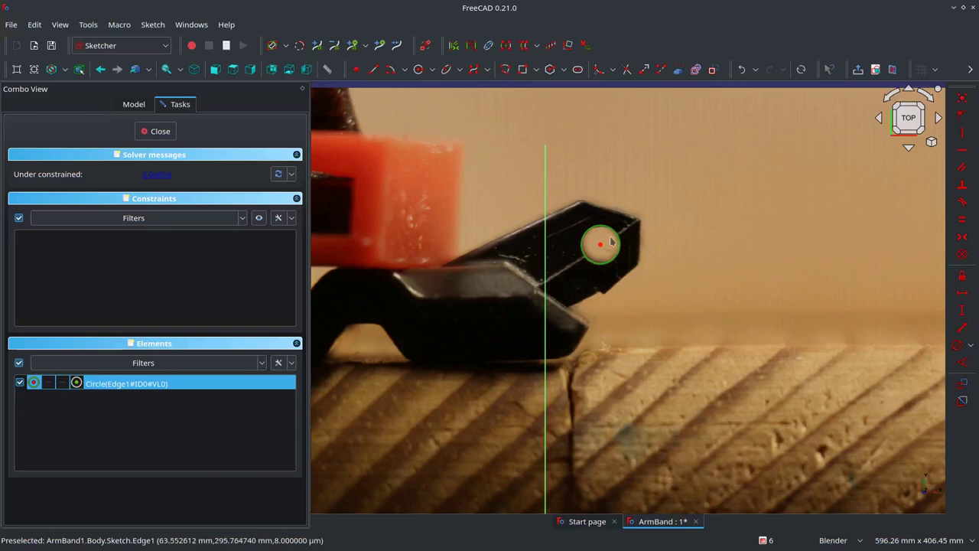
pyautogui.click(619, 332)
pyautogui.scroll(-1, 623, 329)
pyautogui.scroll(-3, 635, 329)
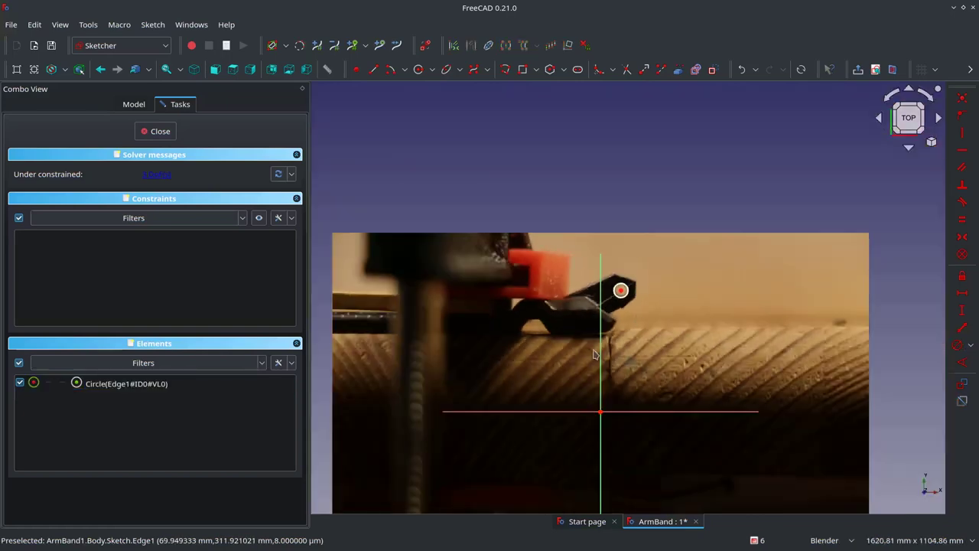
pyautogui.scroll(-2, 647, 336)
pyautogui.scroll(-2, 658, 345)
pyautogui.scroll(3, 661, 367)
pyautogui.scroll(1, 704, 398)
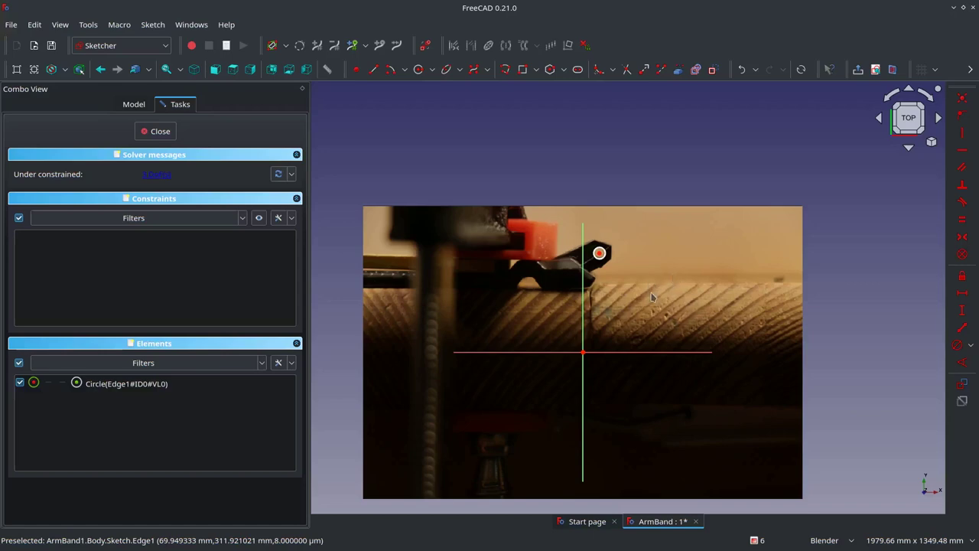
pyautogui.scroll(2, 492, 277)
pyautogui.scroll(-1, 505, 278)
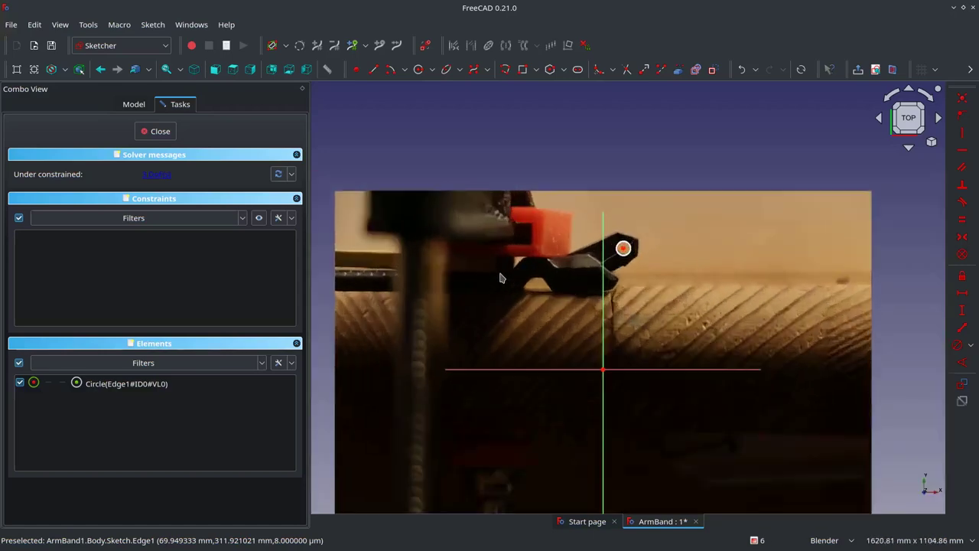
pyautogui.scroll(1, 671, 234)
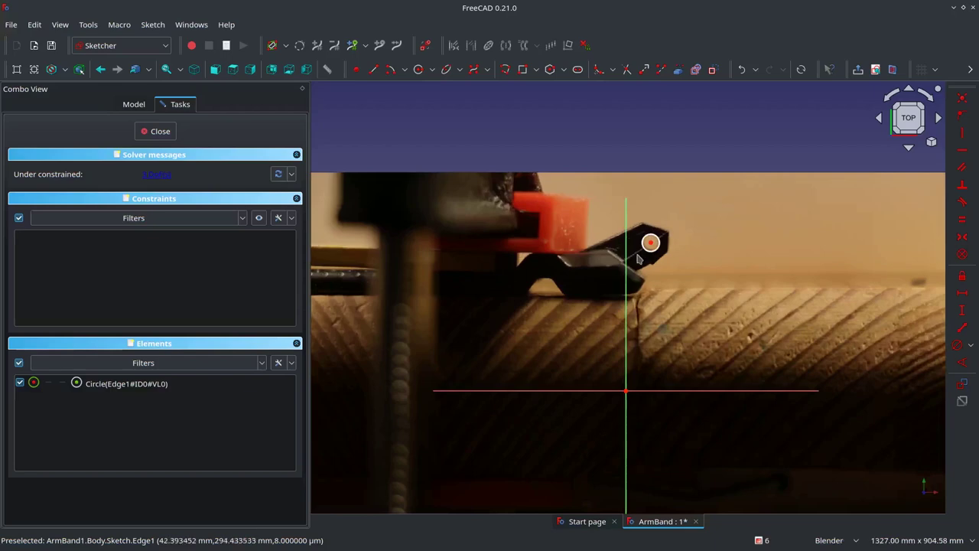
pyautogui.scroll(-1, 620, 248)
pyautogui.scroll(2, 620, 249)
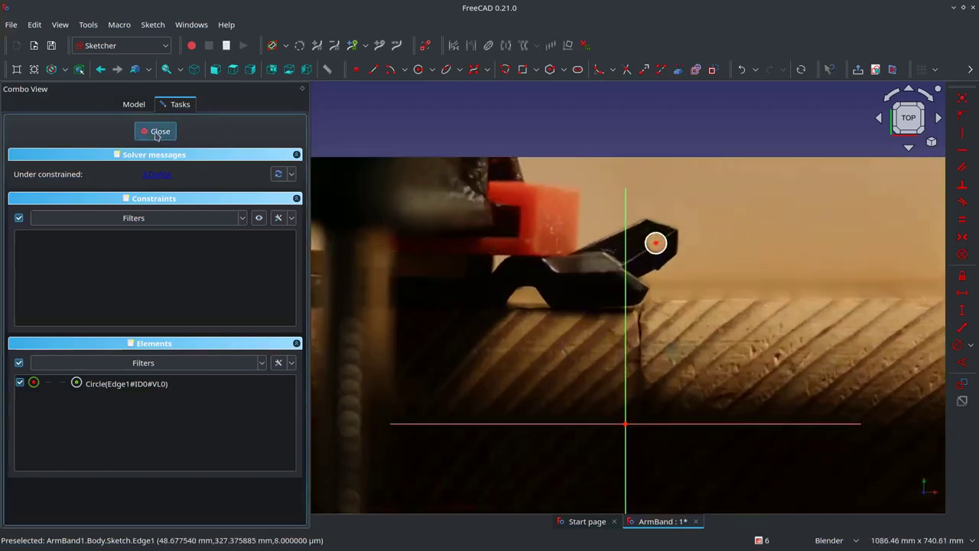
# - Close the sketch and set SideView's XSize to its value * 2/35, giving 78.37 mm
pyautogui.press('Escape')
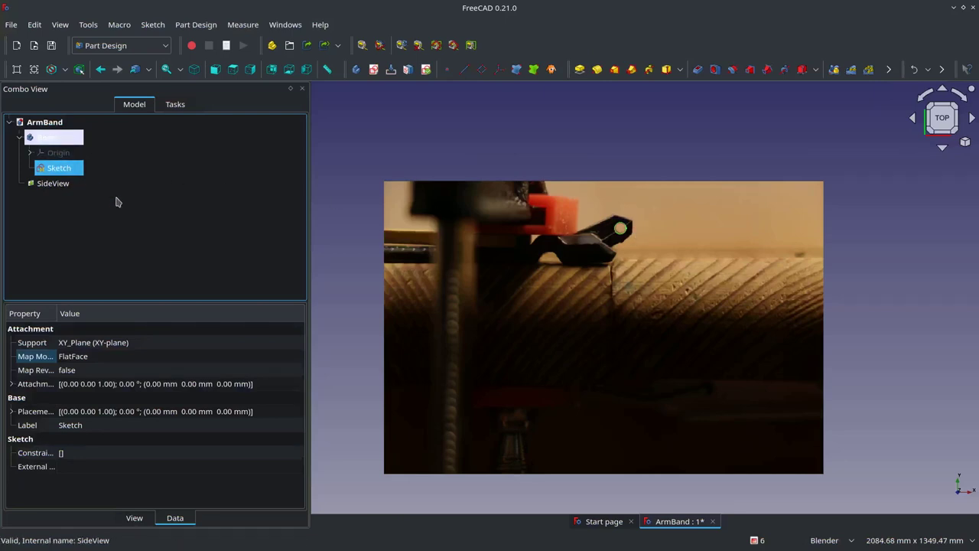
pyautogui.click(64, 187)
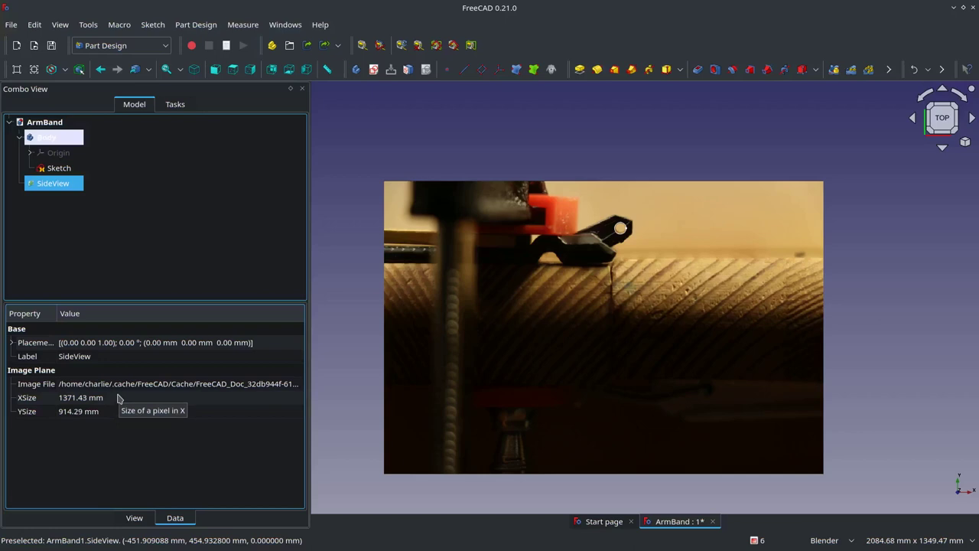
pyautogui.click(145, 397)
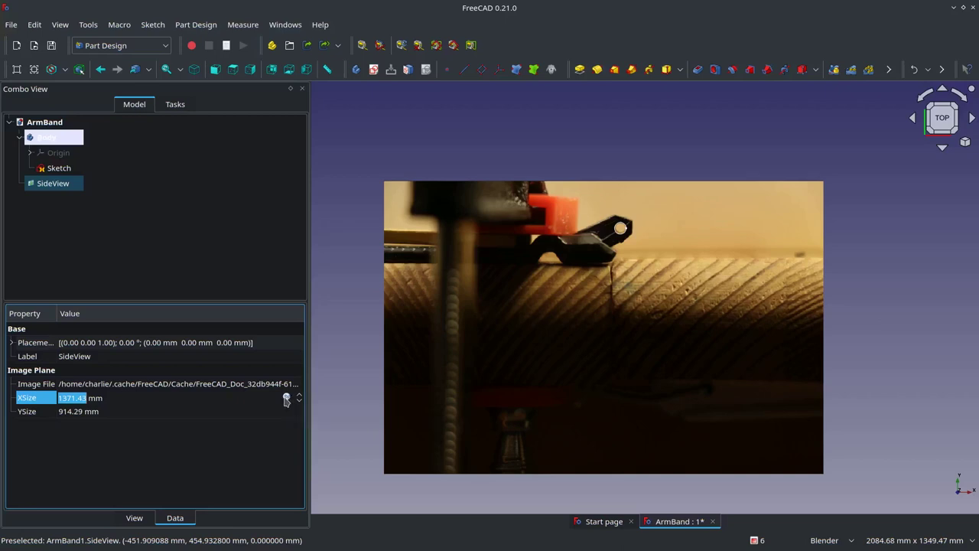
pyautogui.click(287, 398)
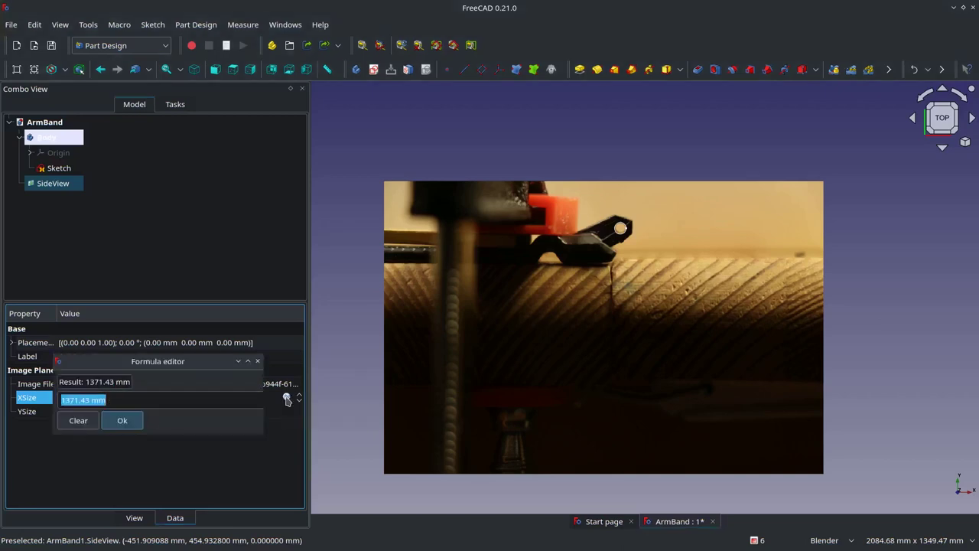
pyautogui.click(163, 397)
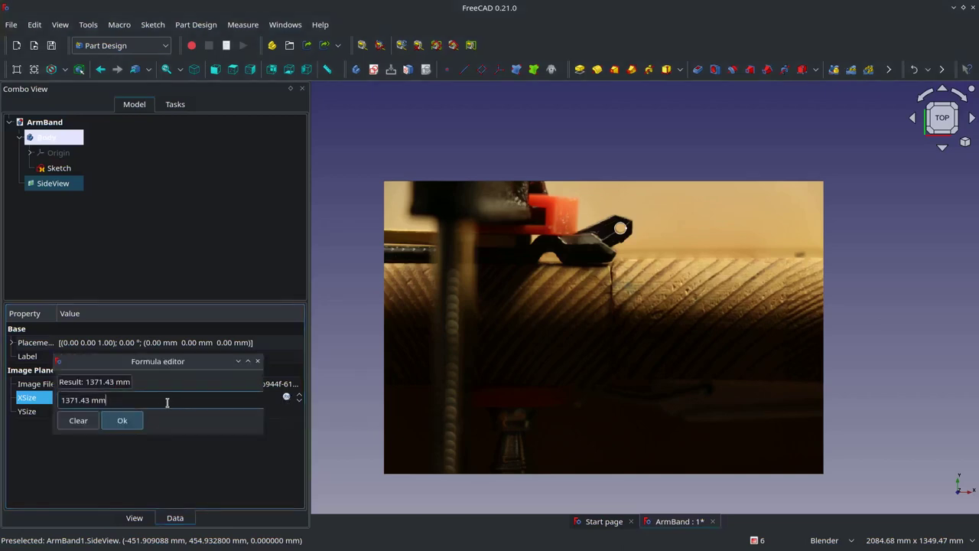
pyautogui.write('*')
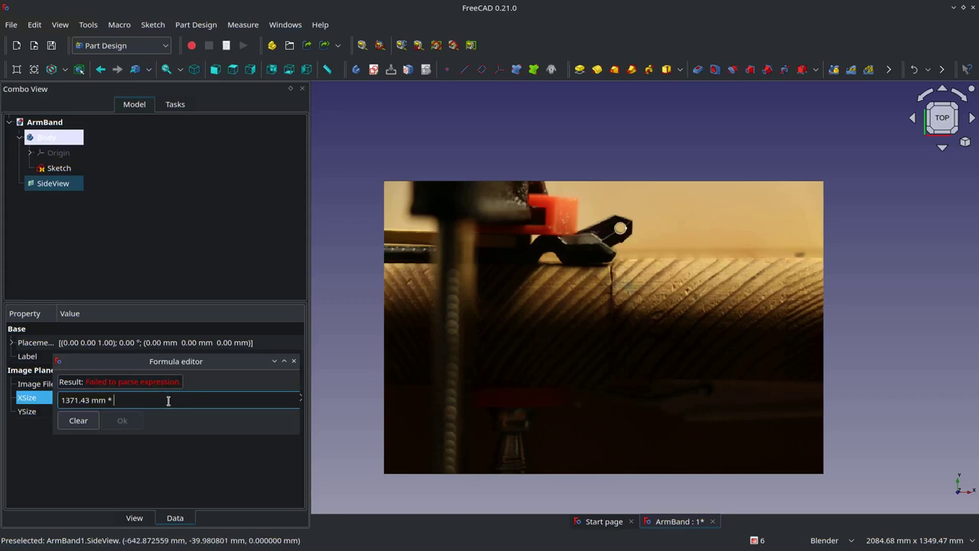
pyautogui.write('2/')
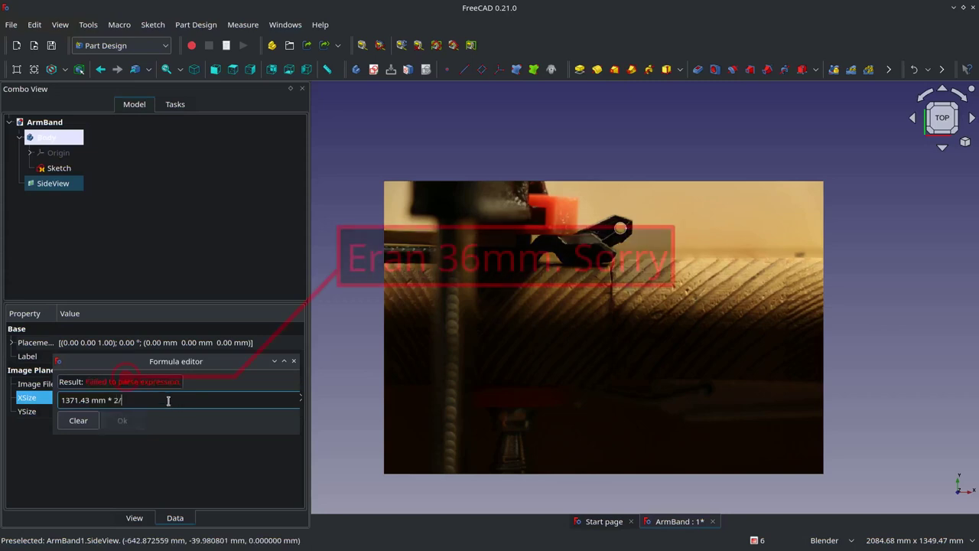
pyautogui.write('35')
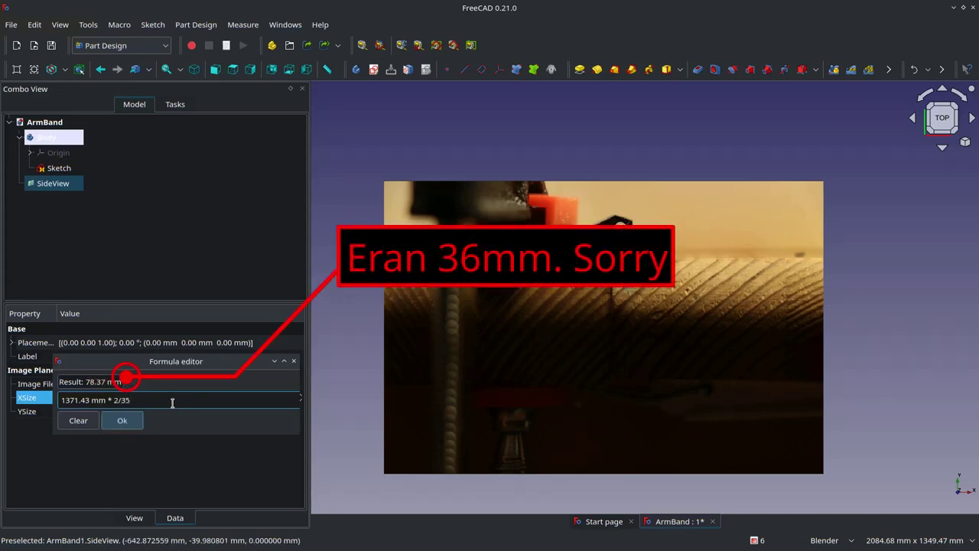
pyautogui.moveTo(131, 400); pyautogui.dragTo(109, 400)
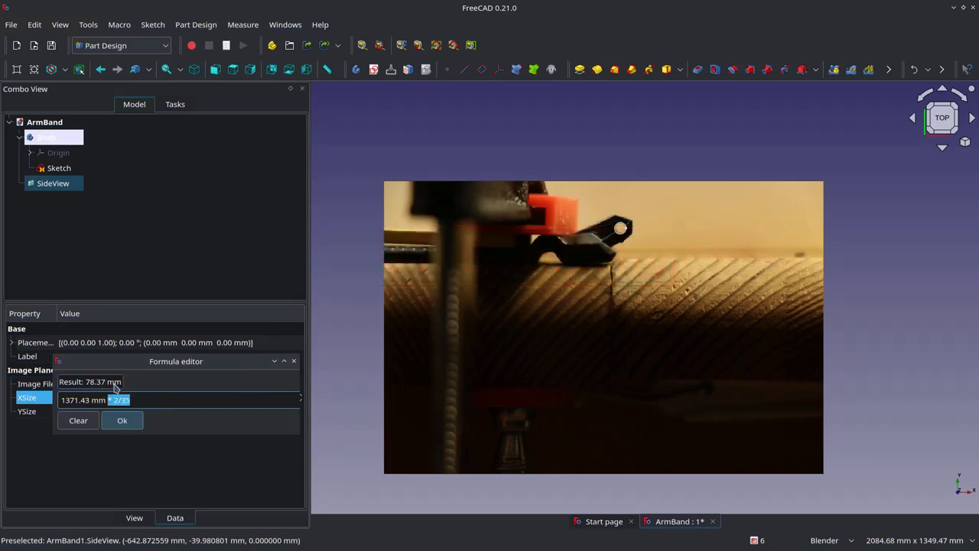
pyautogui.click(121, 420)
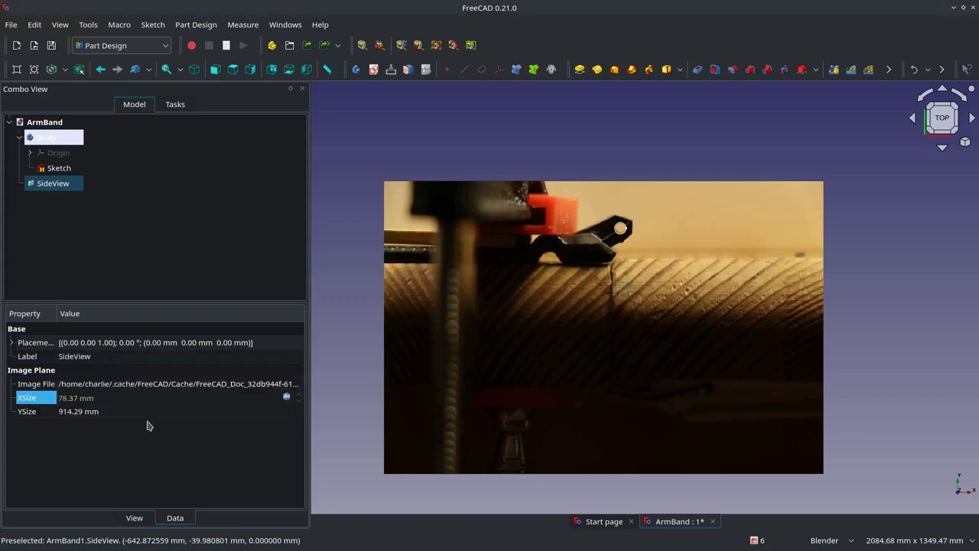
# - Set SideView's YSize to its value * 2/35, giving 52.25 mm
pyautogui.click(120, 413)
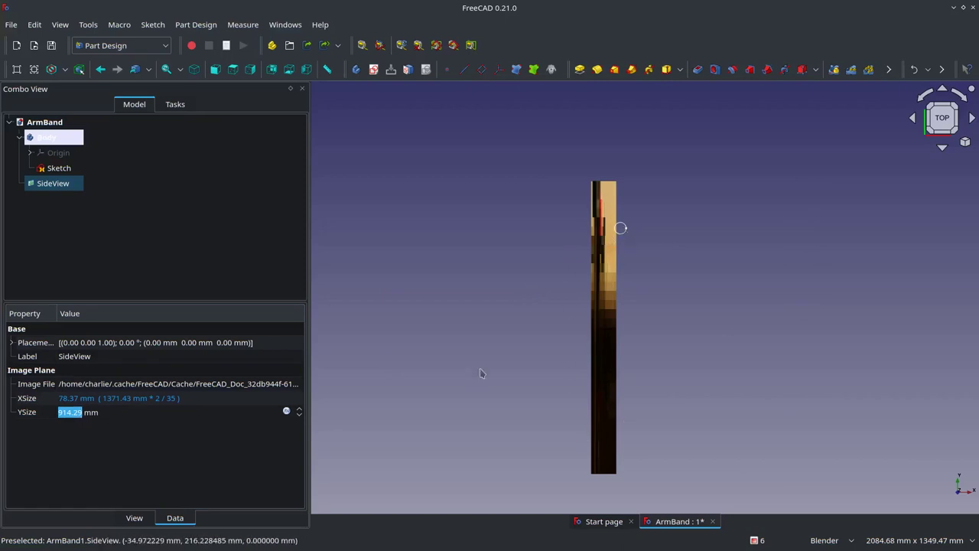
pyautogui.click(286, 411)
pyautogui.click(148, 413)
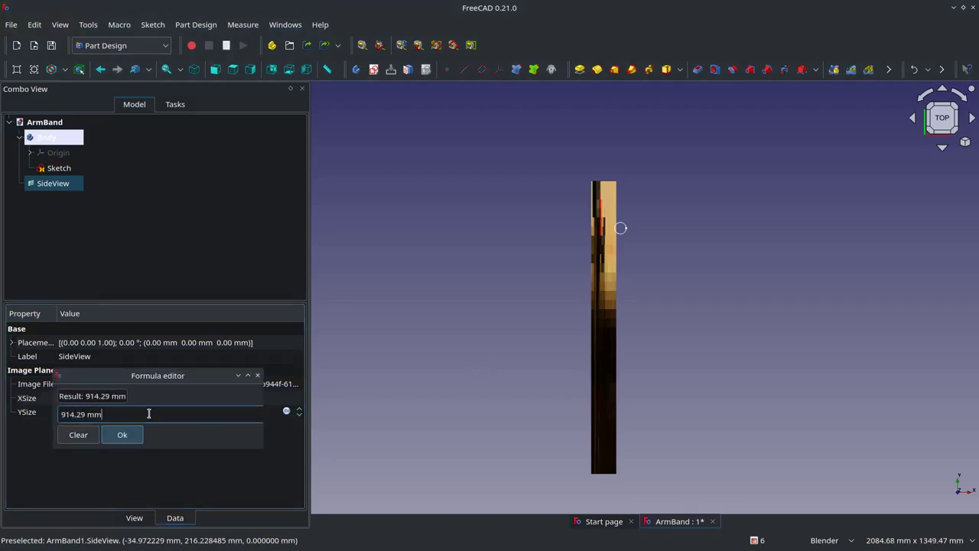
pyautogui.write('* 2/35')
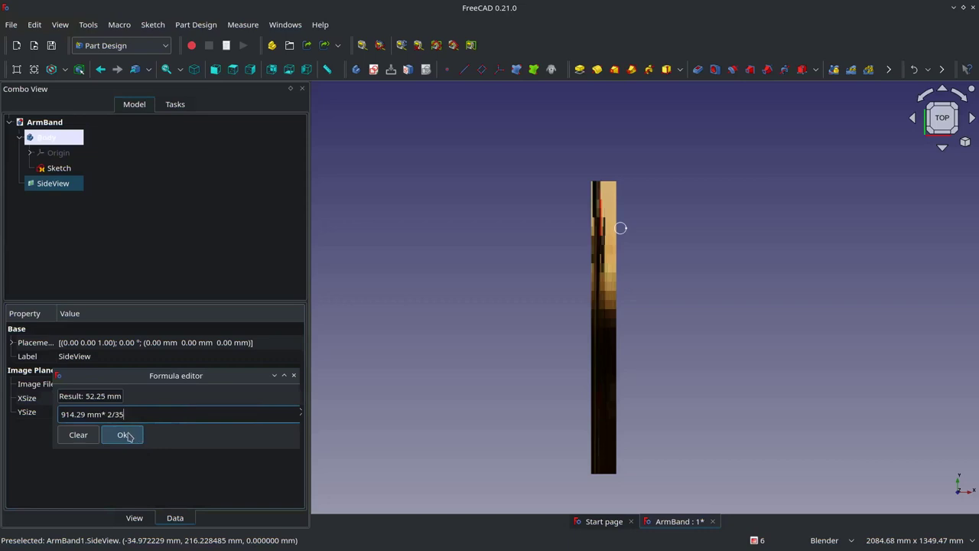
pyautogui.click(125, 435)
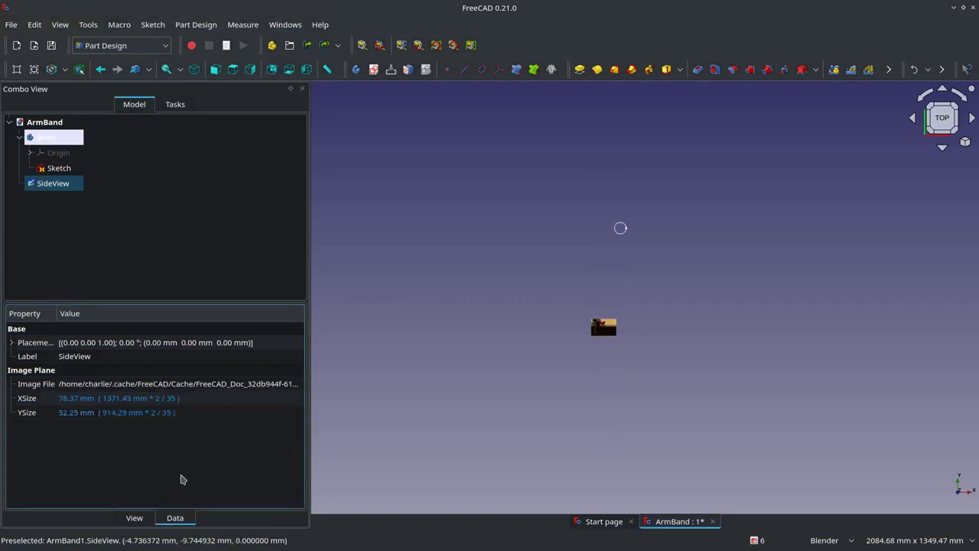
pyautogui.scroll(3, 606, 322)
pyautogui.scroll(-3, 606, 320)
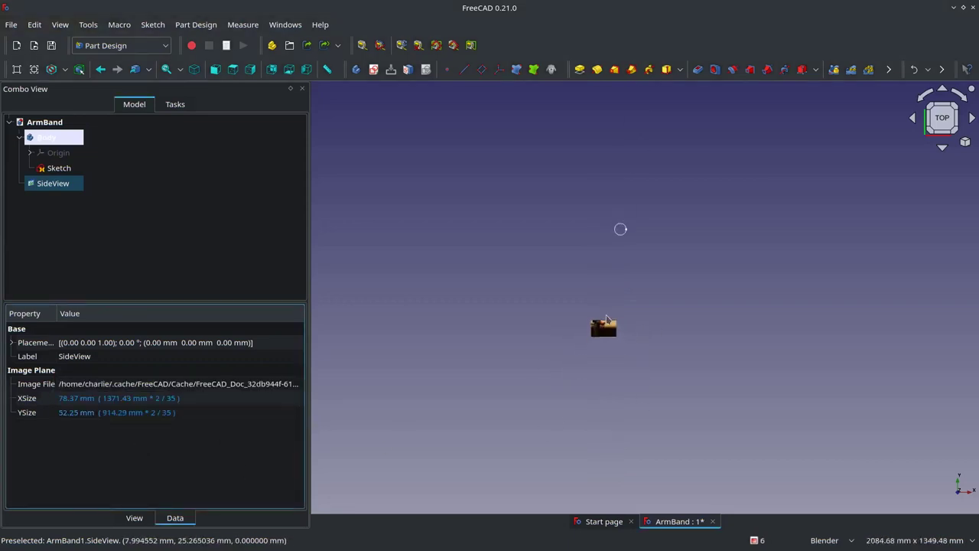
pyautogui.scroll(2, 607, 320)
pyautogui.scroll(1, 640, 260)
pyautogui.scroll(-2, 640, 268)
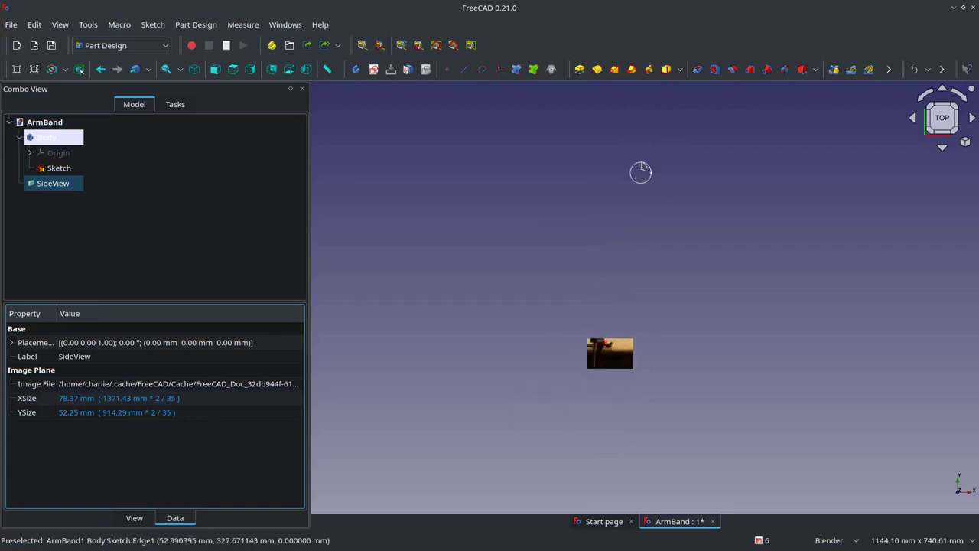
pyautogui.scroll(2, 632, 345)
pyautogui.scroll(4, 615, 348)
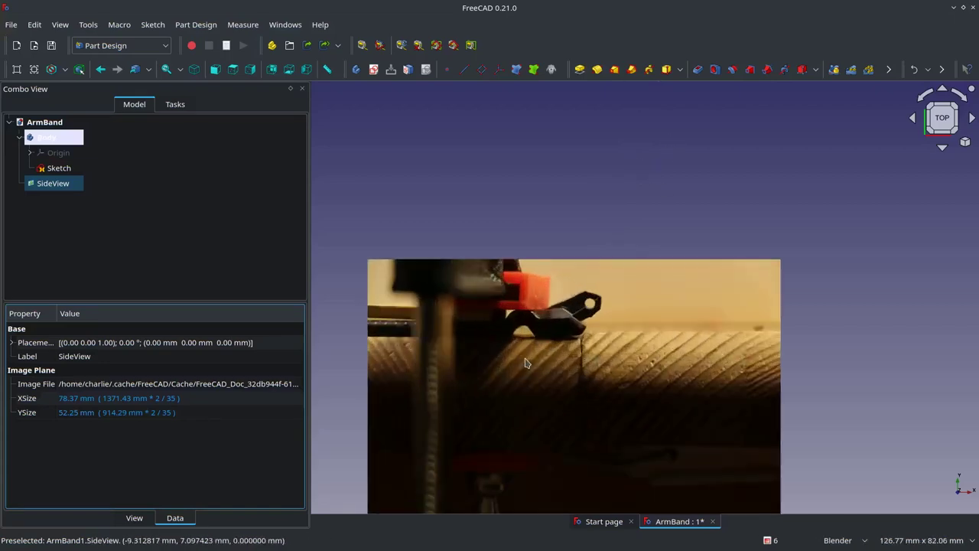
pyautogui.scroll(2, 526, 362)
pyautogui.scroll(4, 584, 333)
pyautogui.scroll(-5, 584, 334)
pyautogui.scroll(-2, 583, 334)
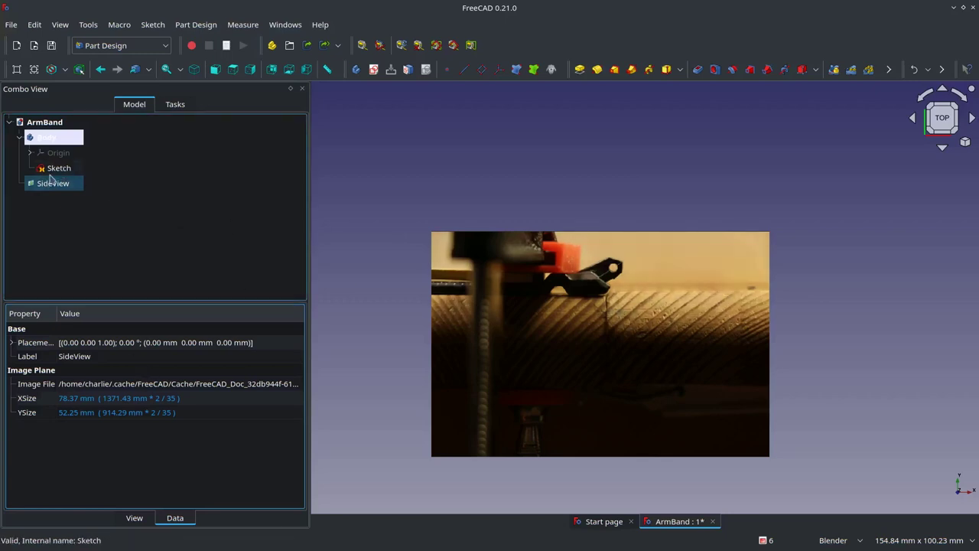
pyautogui.click(58, 166)
# - Reopen the sketch and drag the circle onto the photo's hole, shrinking it to fit
pyautogui.doubleClick(60, 172)
pyautogui.scroll(-6, 605, 198)
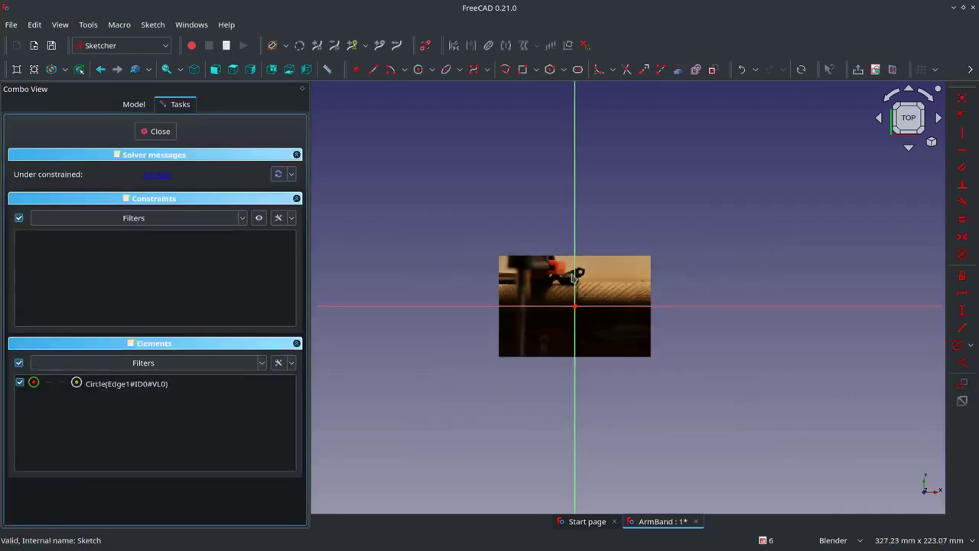
pyautogui.scroll(-5, 605, 197)
pyautogui.scroll(1, 605, 197)
pyautogui.moveTo(593, 134); pyautogui.dragTo(566, 309)
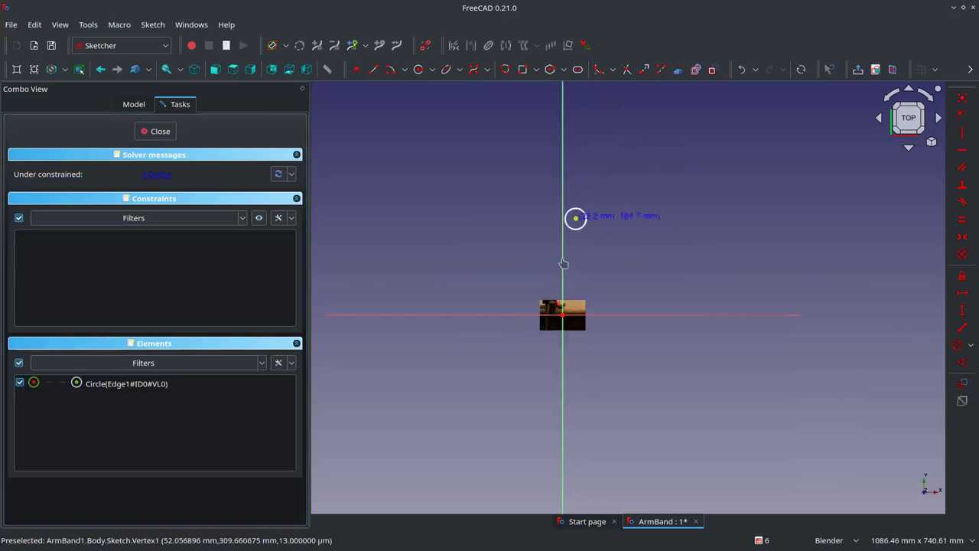
pyautogui.scroll(5, 566, 309)
pyautogui.scroll(6, 566, 309)
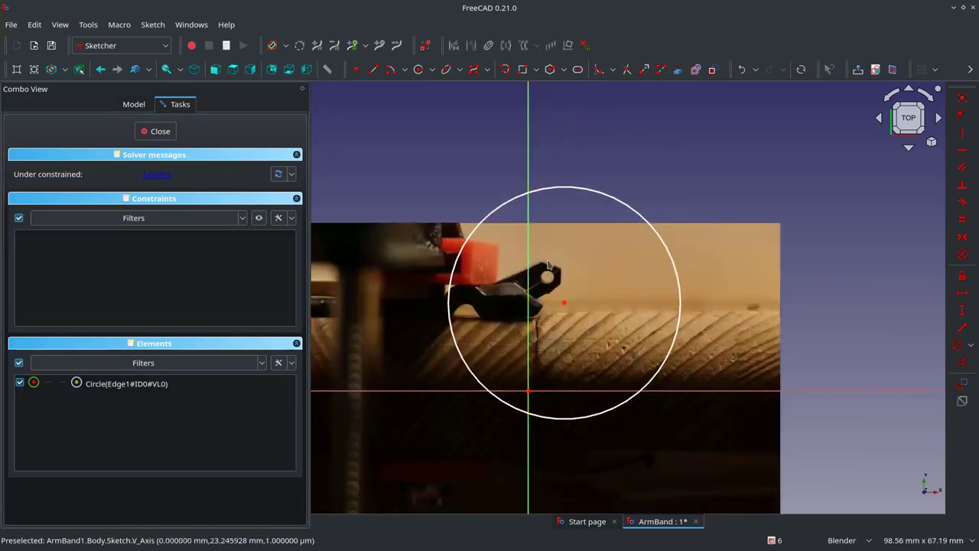
pyautogui.moveTo(638, 219)
pyautogui.mouseDown()
pyautogui.moveTo(573, 289)
pyautogui.moveTo(549, 282)
pyautogui.mouseUp()
pyautogui.scroll(5, 551, 280)
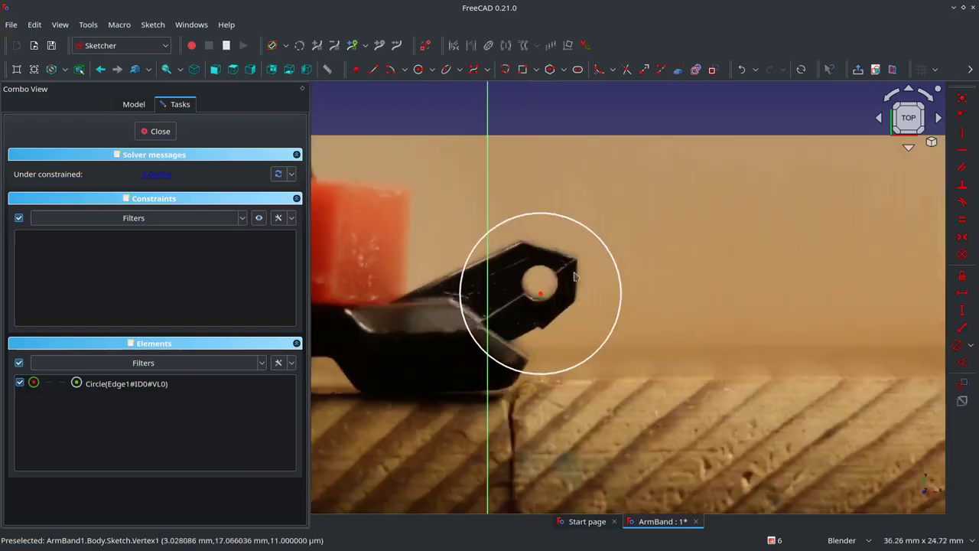
pyautogui.moveTo(584, 234); pyautogui.dragTo(541, 286)
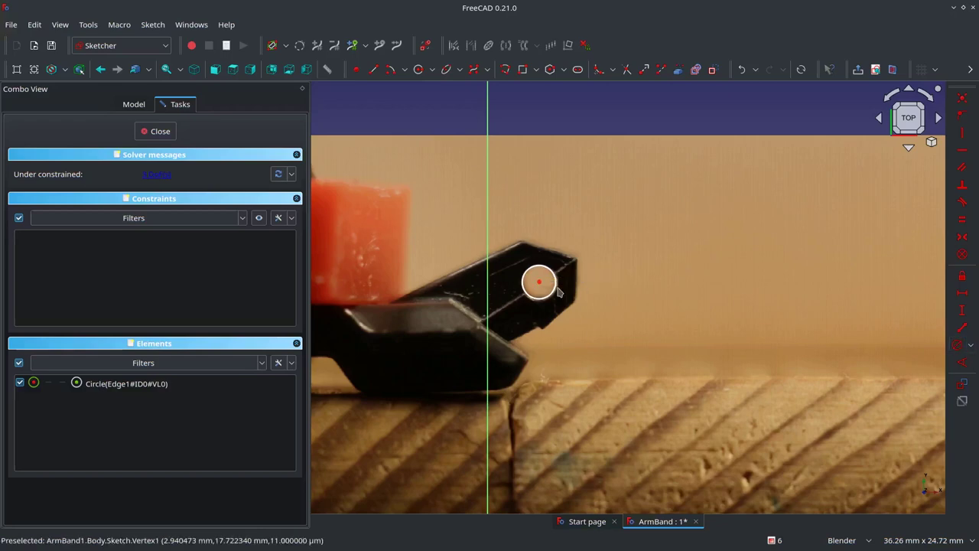
# - Fine-tune the circle over the hole and constrain its diameter to 2 mm
pyautogui.click(556, 283)
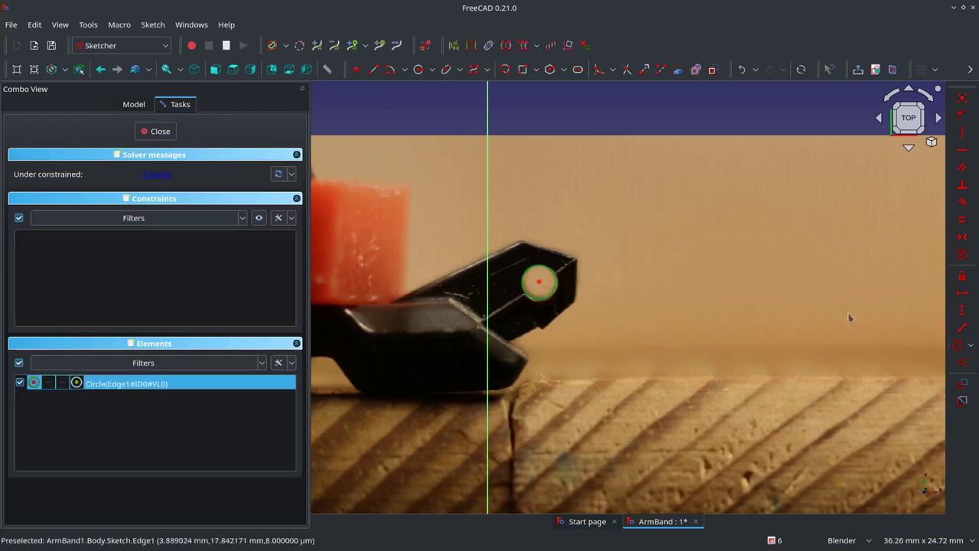
pyautogui.click(959, 345)
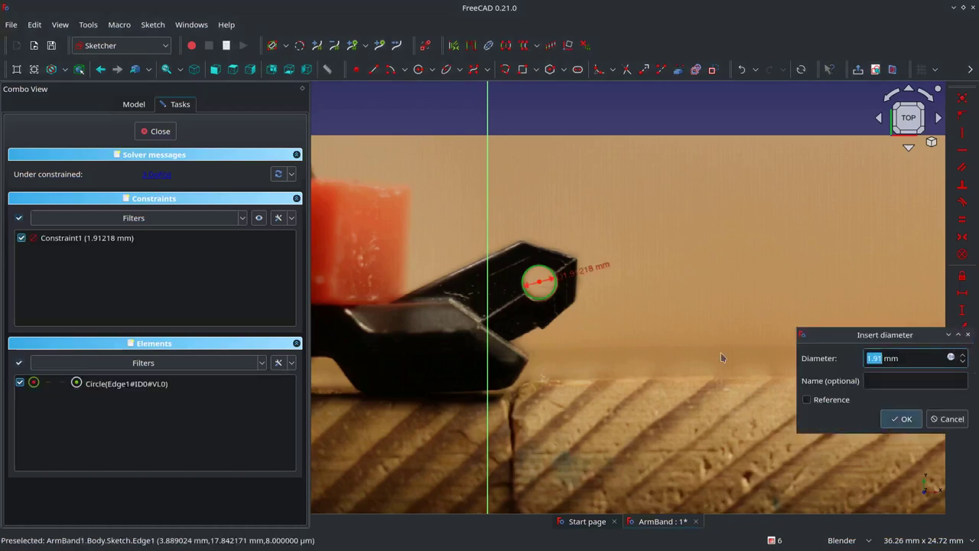
pyautogui.click(948, 419)
pyautogui.scroll(3, 609, 314)
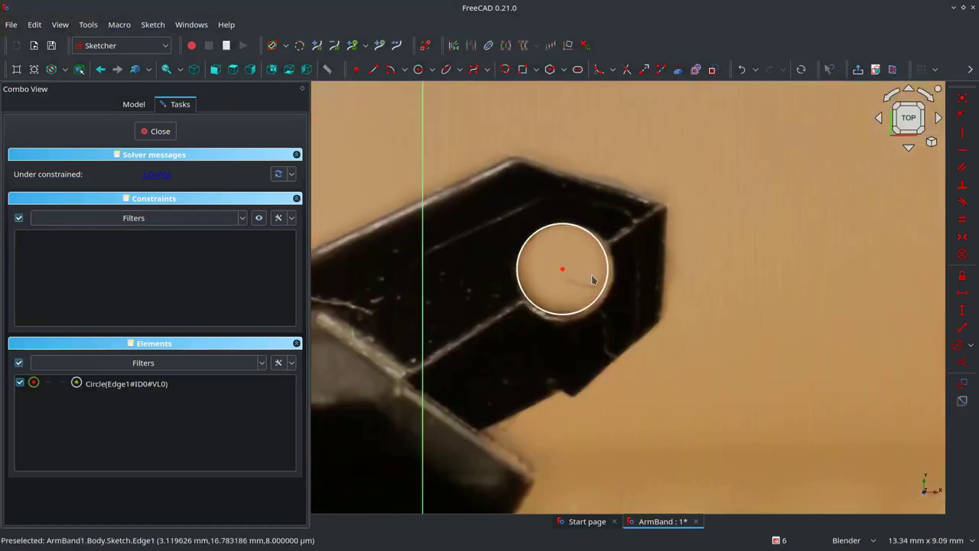
pyautogui.scroll(3, 609, 313)
pyautogui.moveTo(609, 314); pyautogui.dragTo(617, 311)
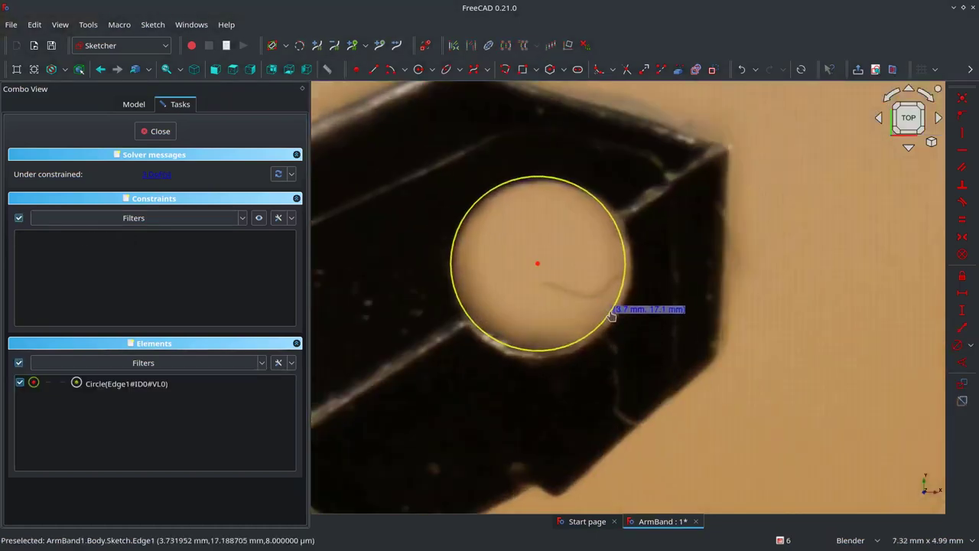
pyautogui.moveTo(540, 266); pyautogui.dragTo(543, 268)
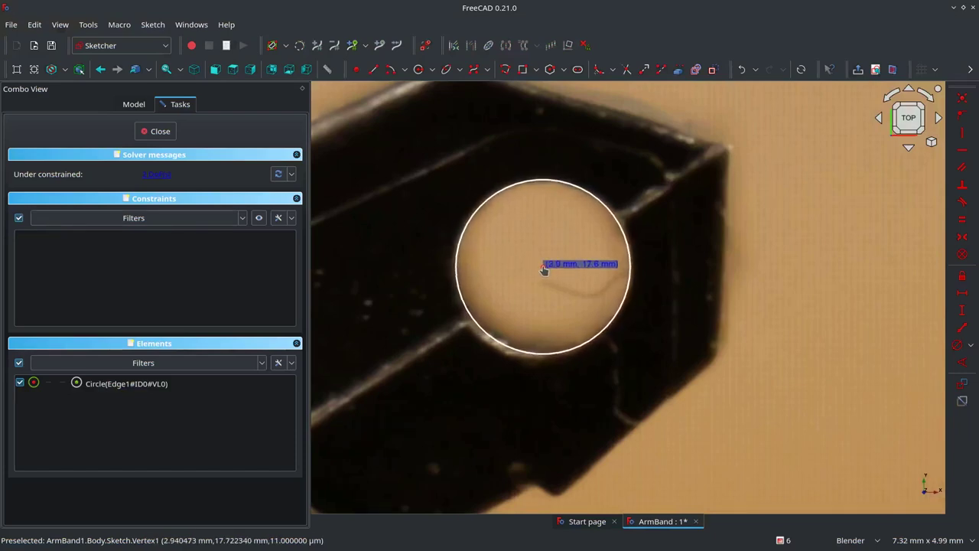
pyautogui.click(632, 269)
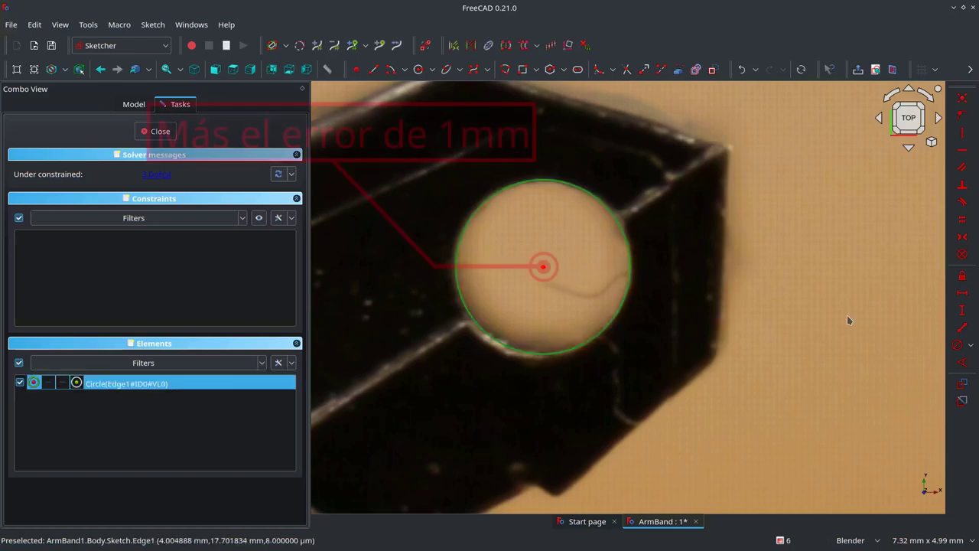
pyautogui.click(959, 346)
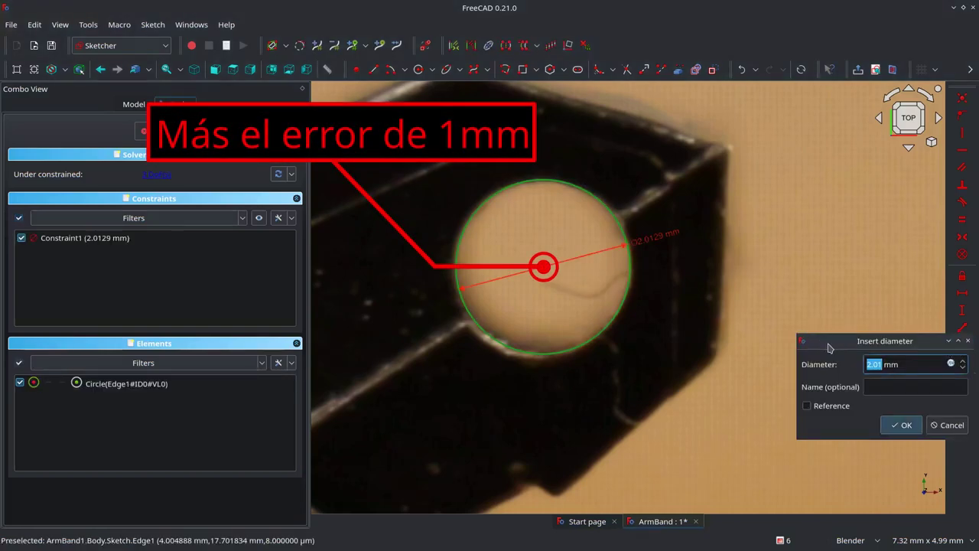
pyautogui.write('2')
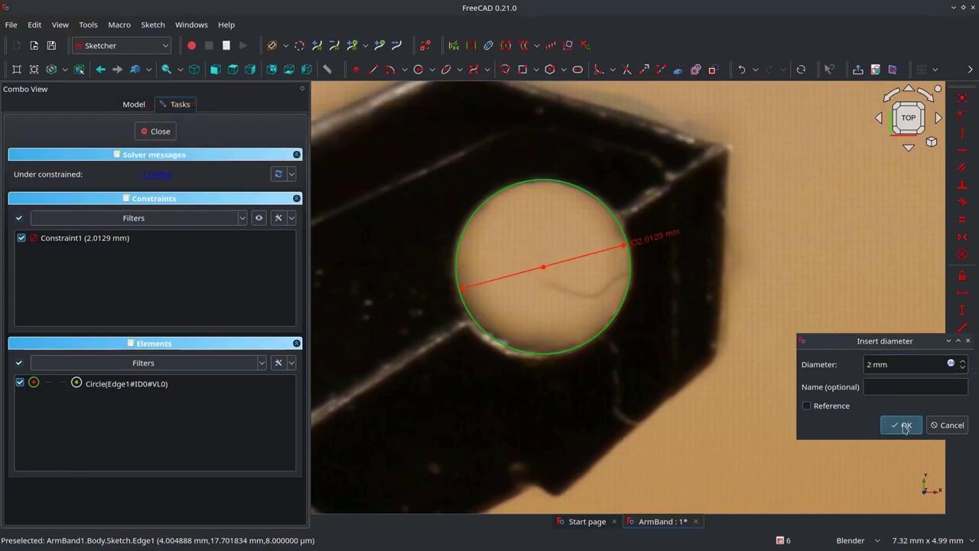
pyautogui.click(902, 425)
pyautogui.scroll(-5, 518, 316)
pyautogui.scroll(-3, 574, 348)
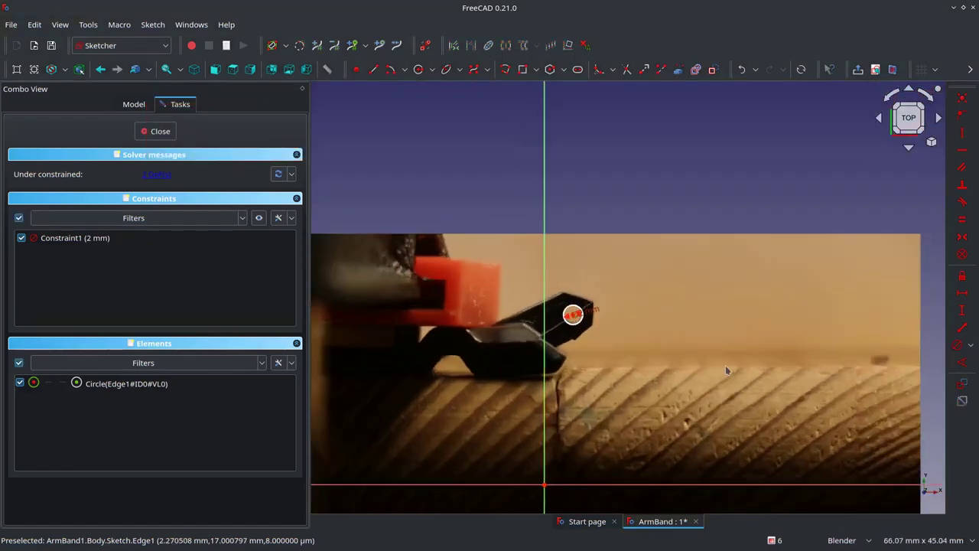
# - Draw a line along the horizontal axis from about -6.2 mm to the origin, then close the sketch
pyautogui.scroll(1, 725, 365)
pyautogui.scroll(-3, 628, 368)
pyautogui.scroll(1, 641, 295)
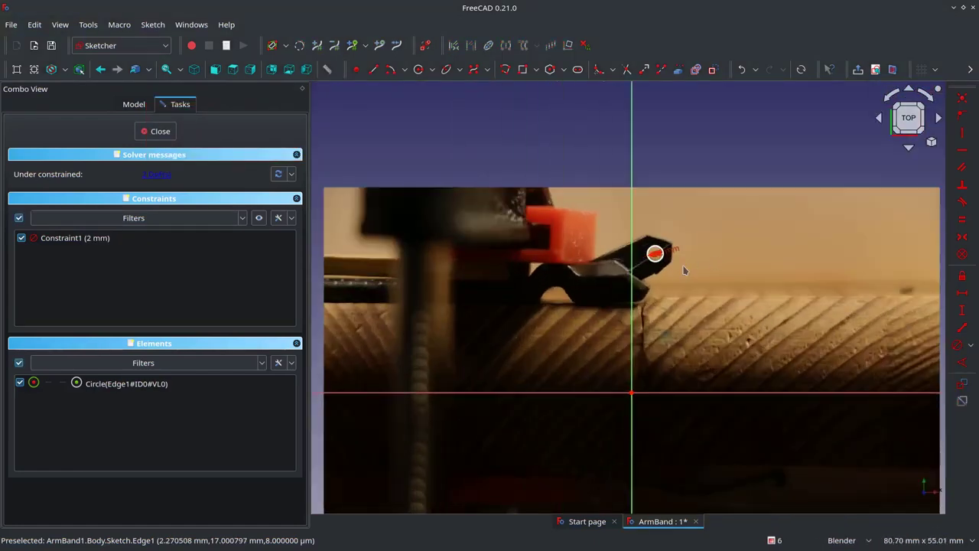
pyautogui.scroll(3, 684, 269)
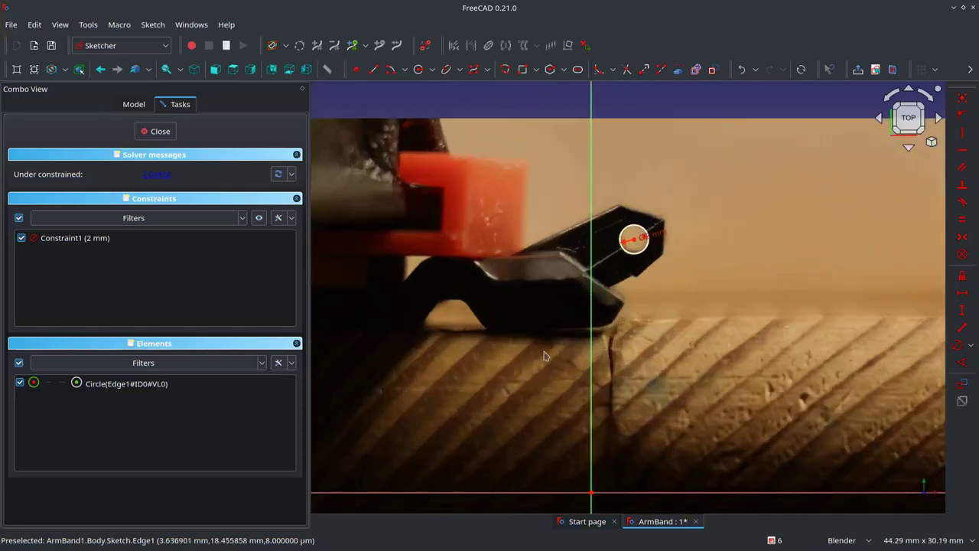
pyautogui.scroll(-2, 544, 358)
pyautogui.scroll(1, 543, 382)
pyautogui.scroll(1, 490, 425)
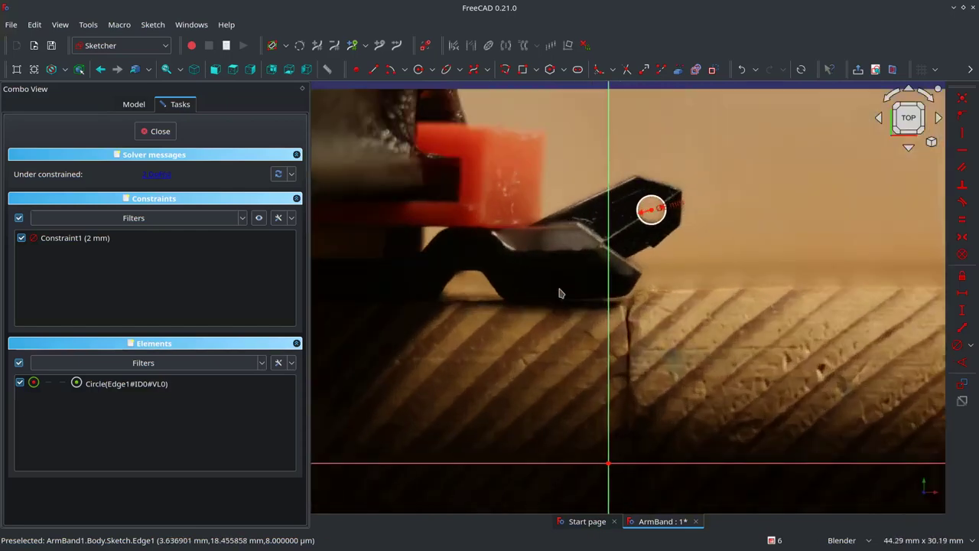
pyautogui.scroll(-1, 559, 293)
pyautogui.scroll(-2, 558, 289)
pyautogui.scroll(1, 556, 277)
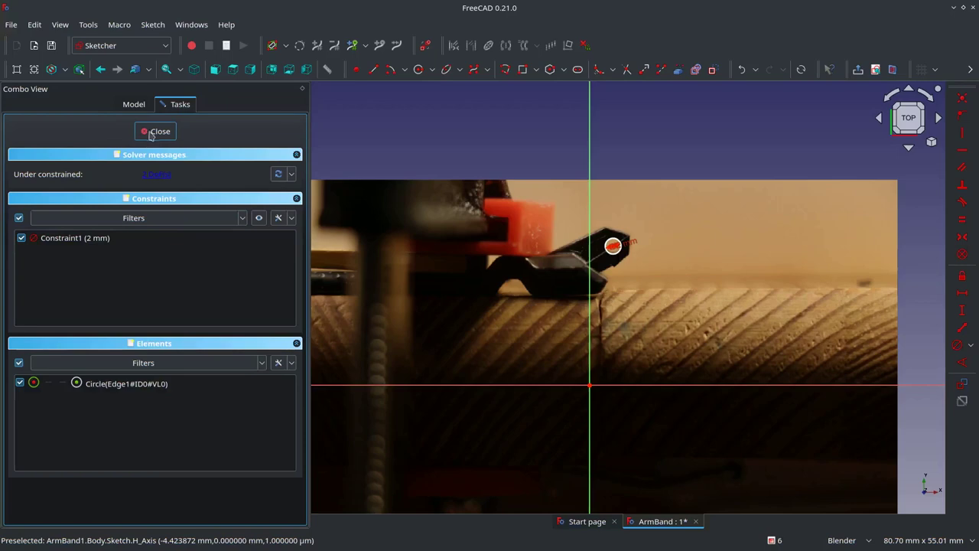
pyautogui.click(373, 69)
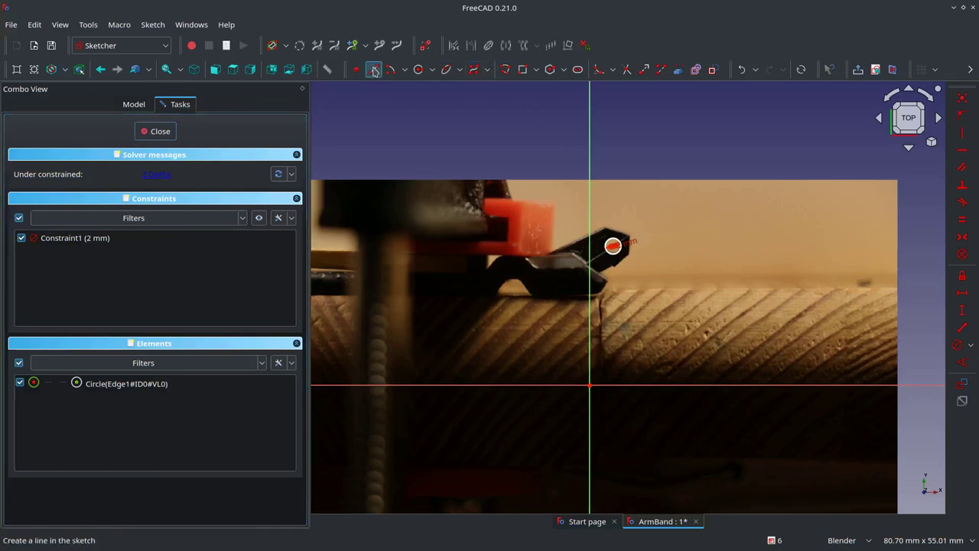
pyautogui.click(543, 384)
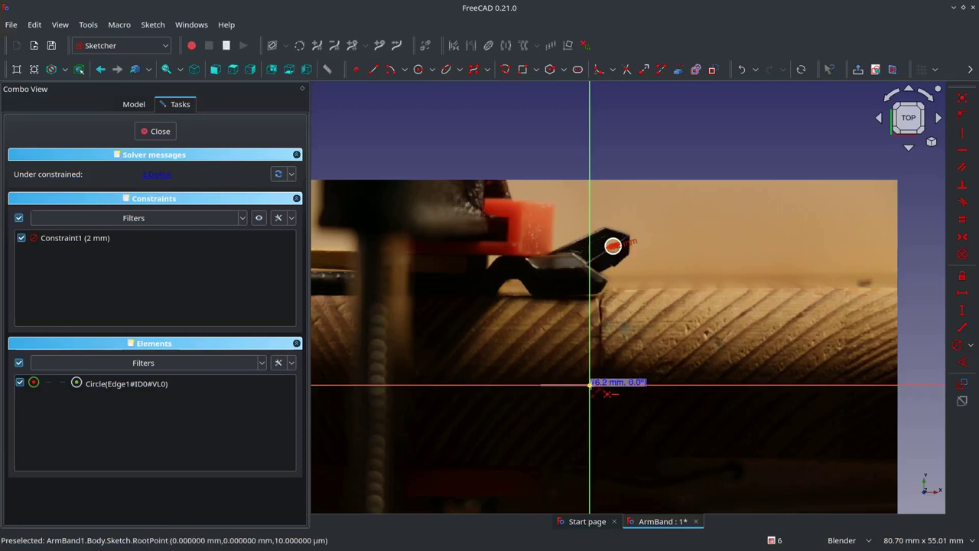
pyautogui.click(589, 384)
pyautogui.scroll(3, 570, 346)
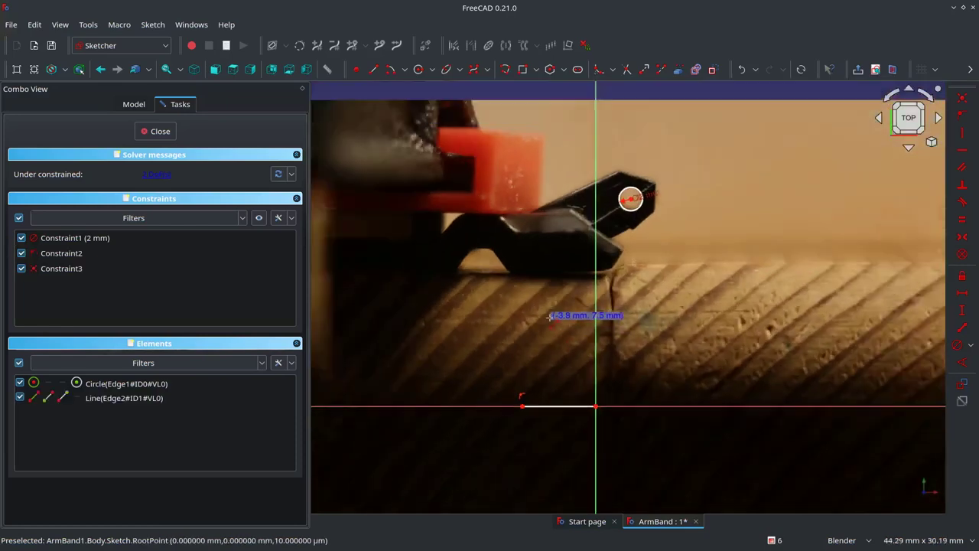
pyautogui.scroll(-3, 573, 344)
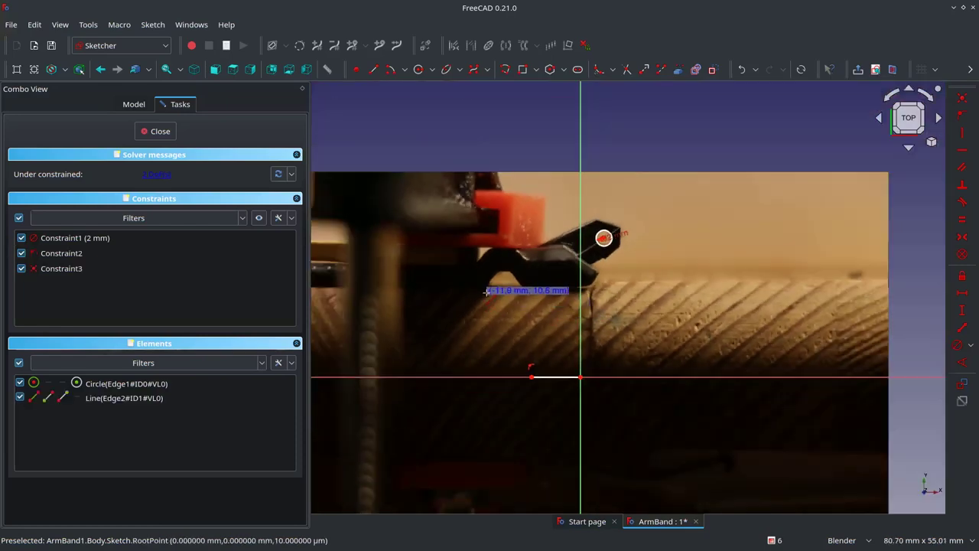
pyautogui.click(156, 132)
pyautogui.scroll(2, 597, 287)
pyautogui.scroll(2, 596, 287)
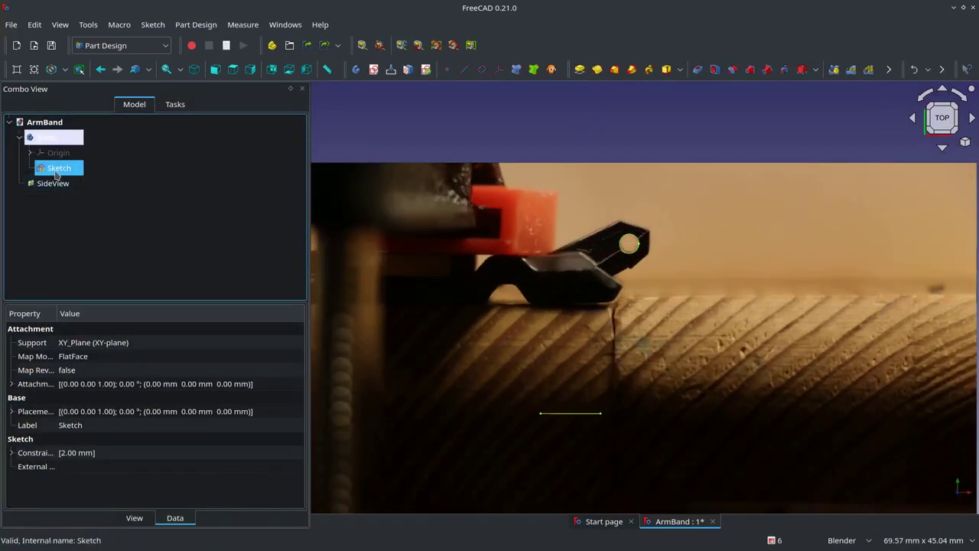
# - Move the hole circle to the vertical axis, pin its centre there with Point on Object, and close the sketch
pyautogui.doubleClick(59, 169)
pyautogui.scroll(1, 614, 231)
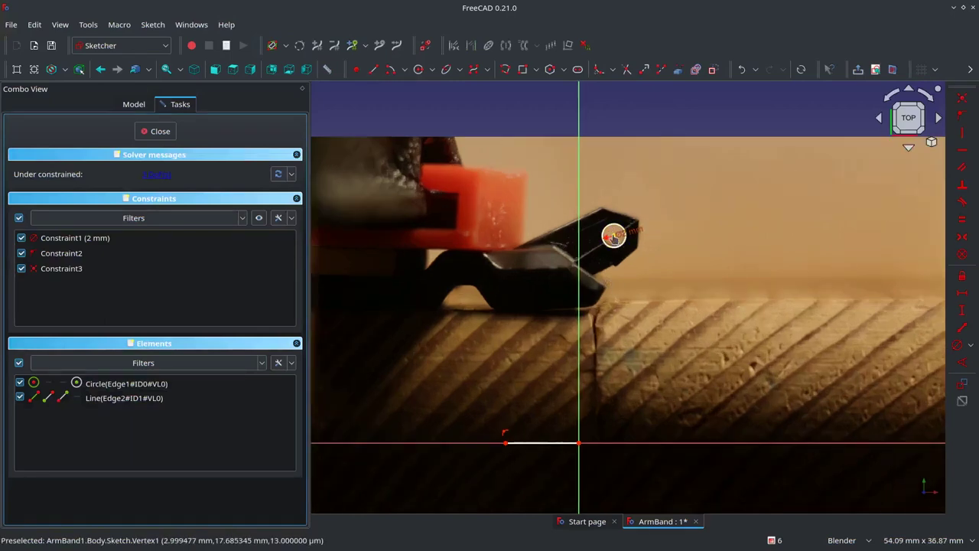
pyautogui.moveTo(614, 237)
pyautogui.mouseDown()
pyautogui.moveTo(581, 237)
pyautogui.moveTo(580, 365)
pyautogui.mouseUp()
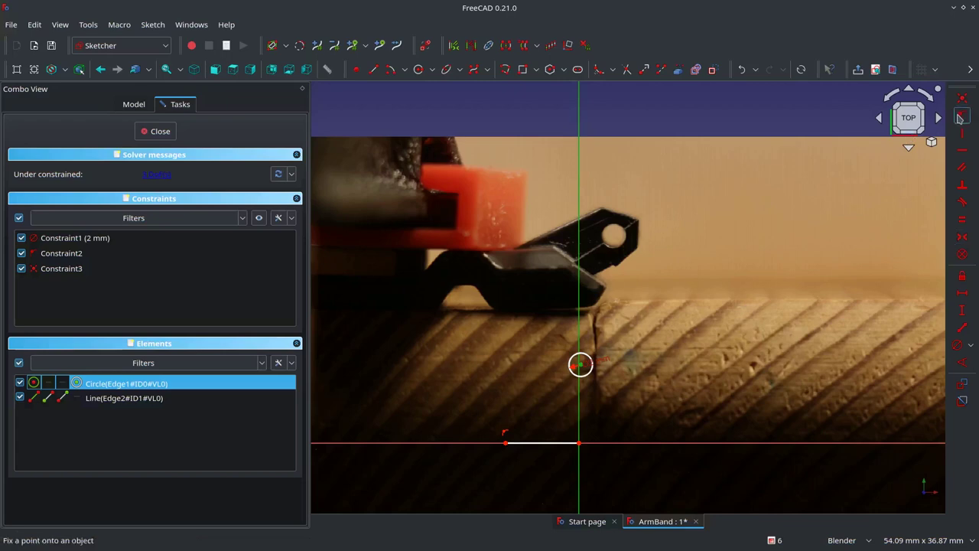
pyautogui.click(578, 305)
pyautogui.press('o')
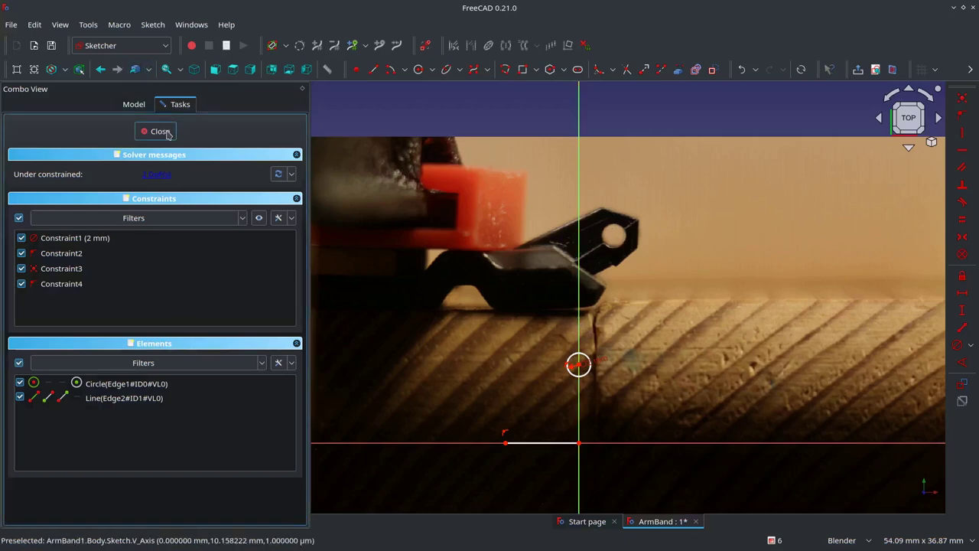
pyautogui.click(167, 134)
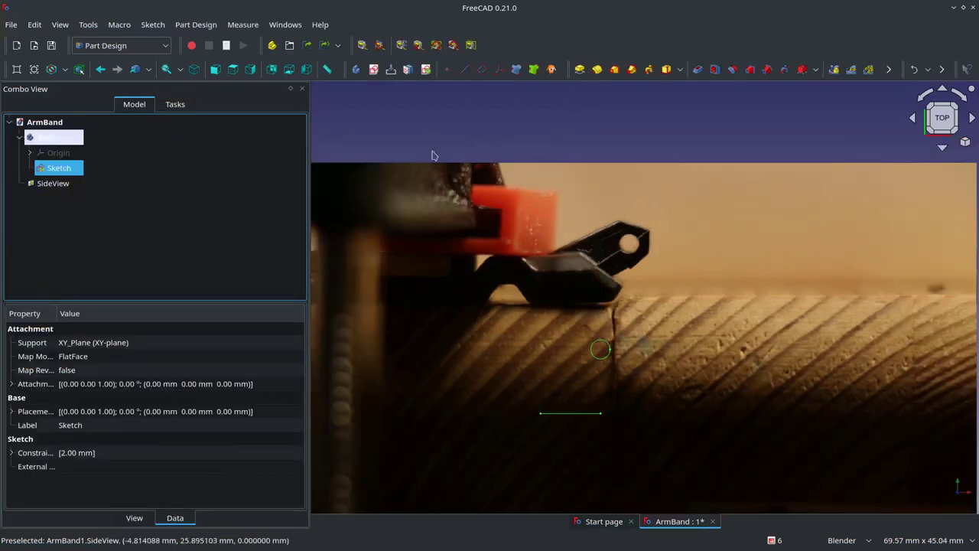
# - Start a Transform on the SideView photo and drag it down along the green Y arrow
pyautogui.scroll(1, 547, 393)
pyautogui.scroll(1, 546, 393)
pyautogui.scroll(1, 547, 393)
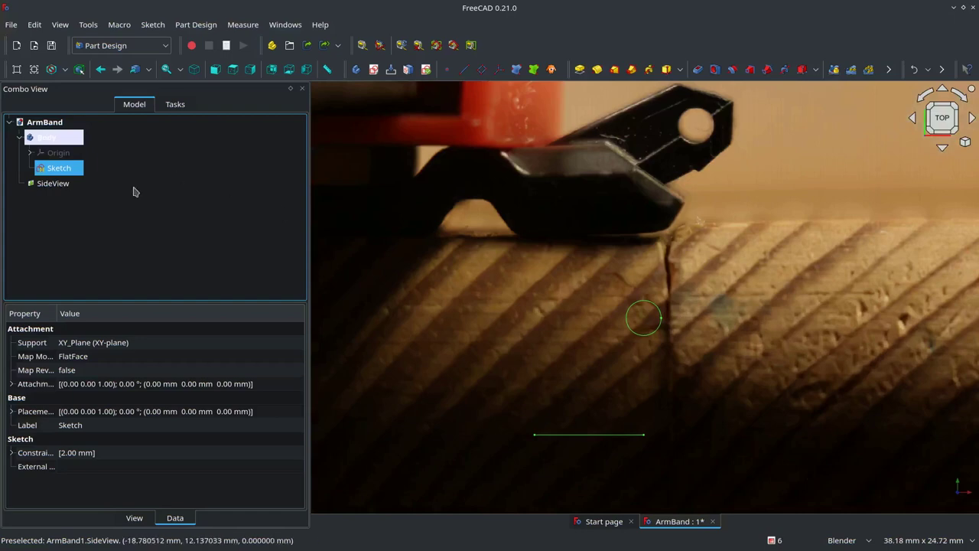
pyautogui.click(58, 188)
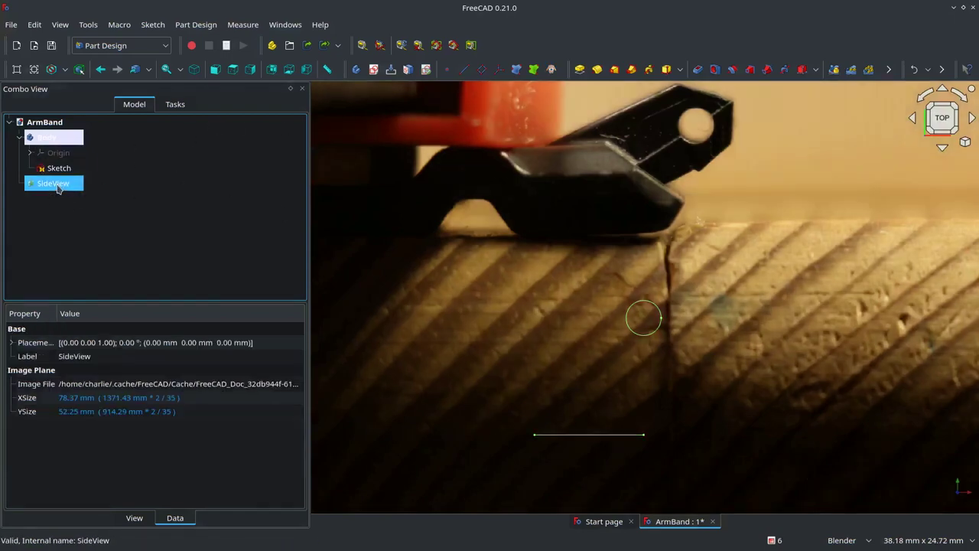
pyautogui.rightClick(65, 187)
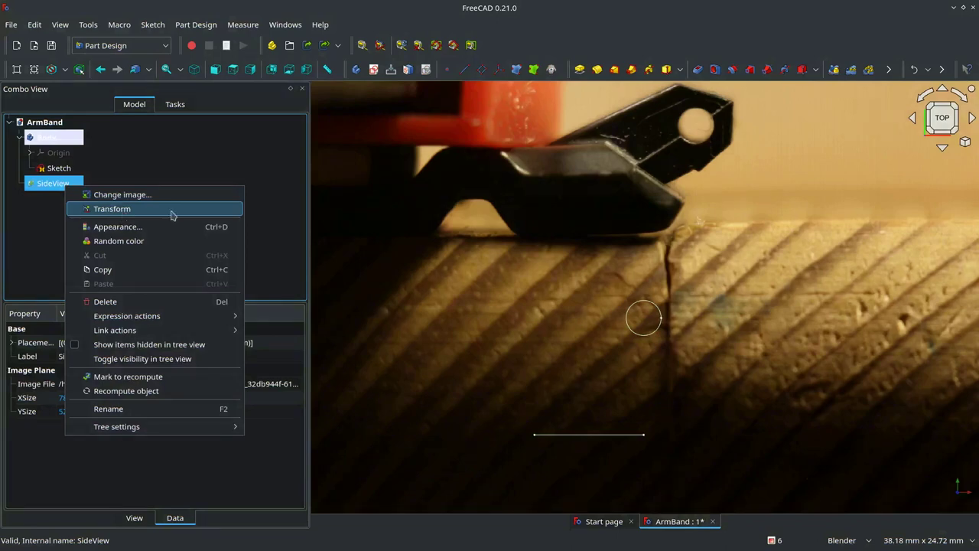
pyautogui.click(111, 209)
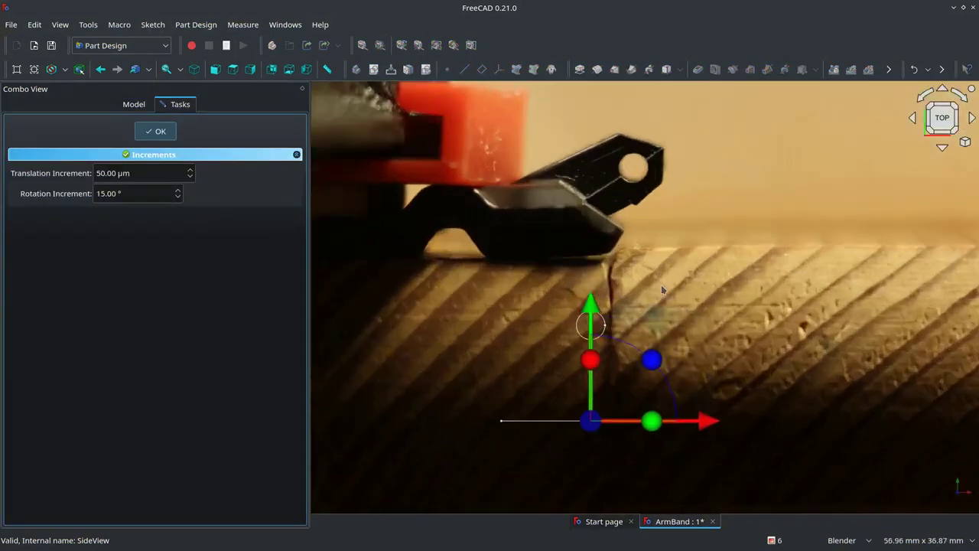
pyautogui.scroll(2, 621, 291)
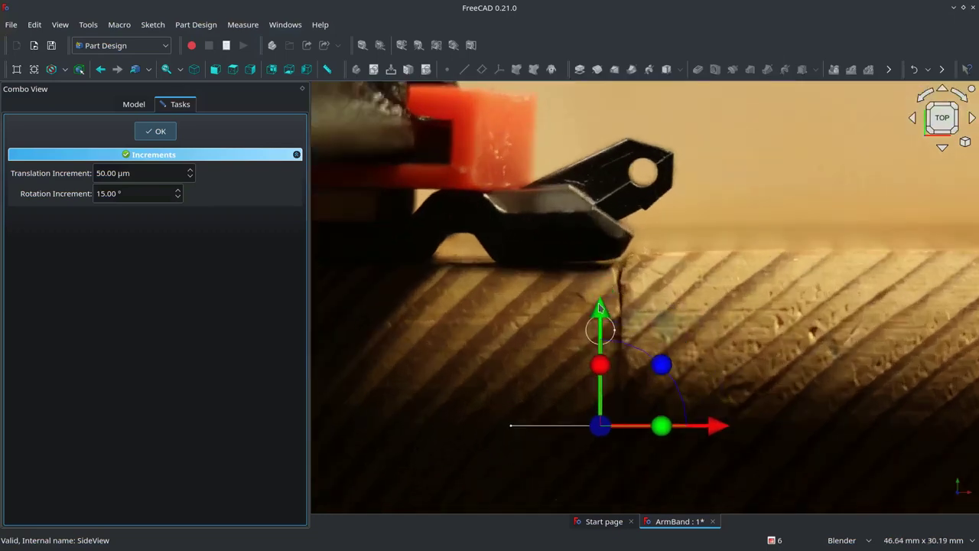
pyautogui.moveTo(600, 308); pyautogui.dragTo(619, 371)
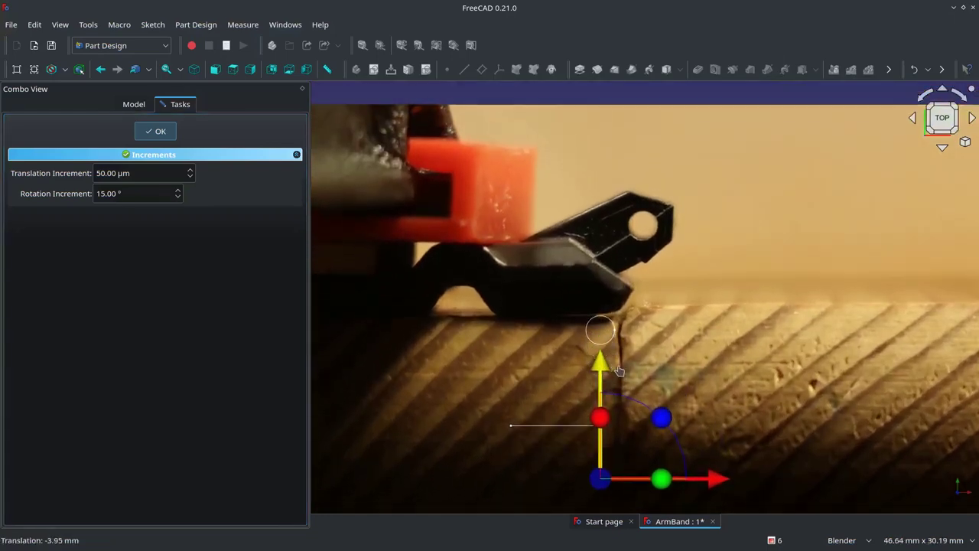
pyautogui.moveTo(620, 371); pyautogui.dragTo(657, 411)
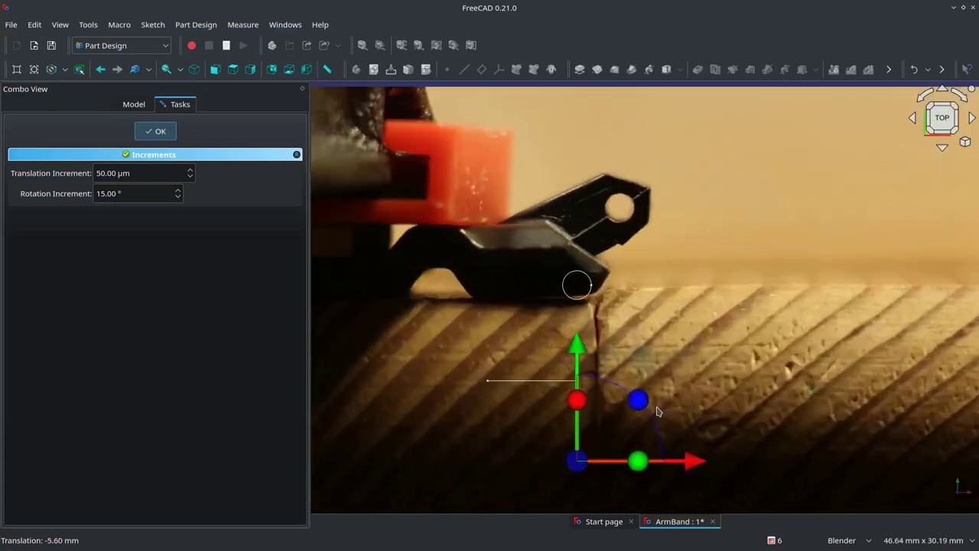
pyautogui.scroll(1, 625, 413)
pyautogui.moveTo(568, 366); pyautogui.dragTo(595, 464)
# - Zoom in to check the alignment and nudge the photo slightly along Y onto the sketch line
pyautogui.scroll(-1, 612, 428)
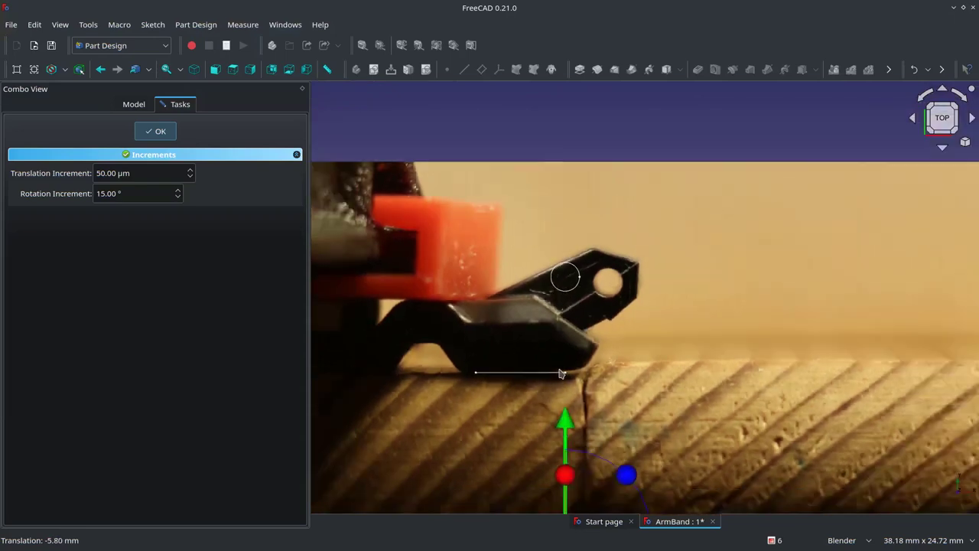
pyautogui.scroll(-3, 650, 398)
pyautogui.scroll(1, 673, 375)
pyautogui.scroll(-1, 682, 368)
pyautogui.scroll(2, 666, 374)
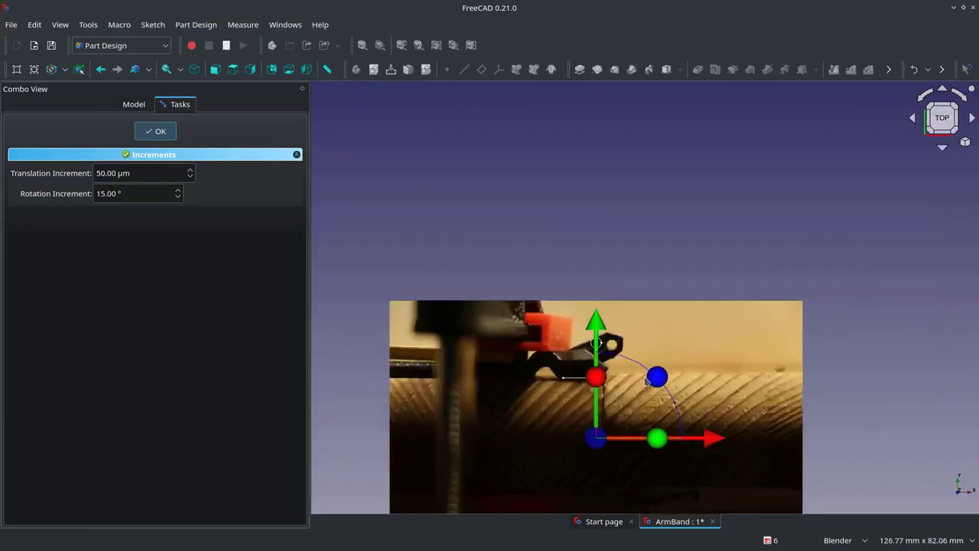
pyautogui.scroll(2, 612, 444)
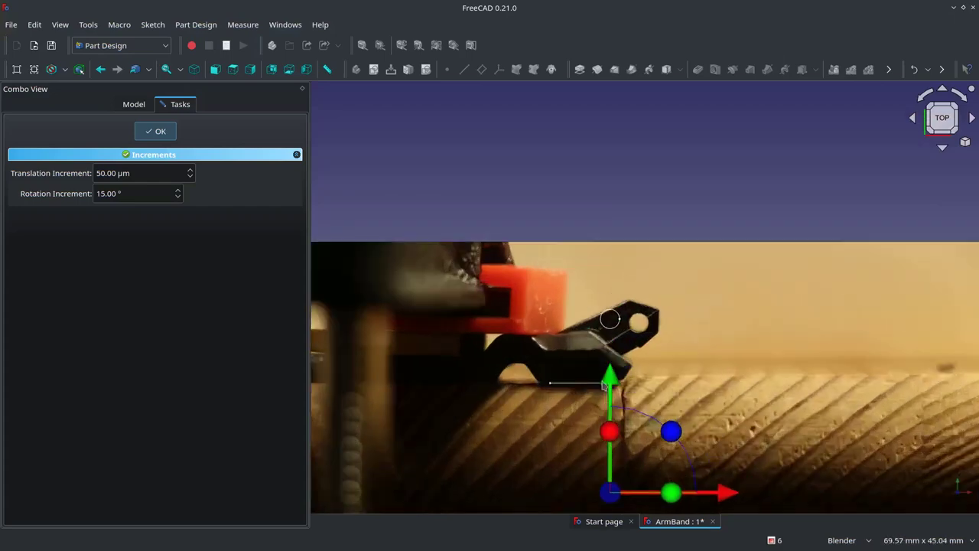
pyautogui.scroll(2, 574, 436)
pyautogui.scroll(1, 535, 424)
pyautogui.scroll(-3, 498, 417)
pyautogui.scroll(-3, 474, 414)
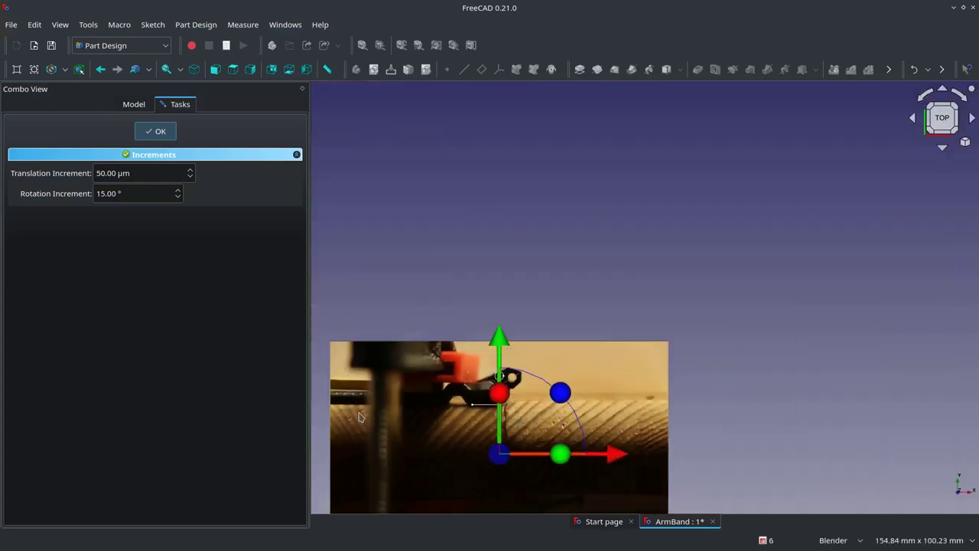
pyautogui.scroll(3, 405, 417)
pyautogui.scroll(2, 360, 415)
pyautogui.scroll(-1, 359, 415)
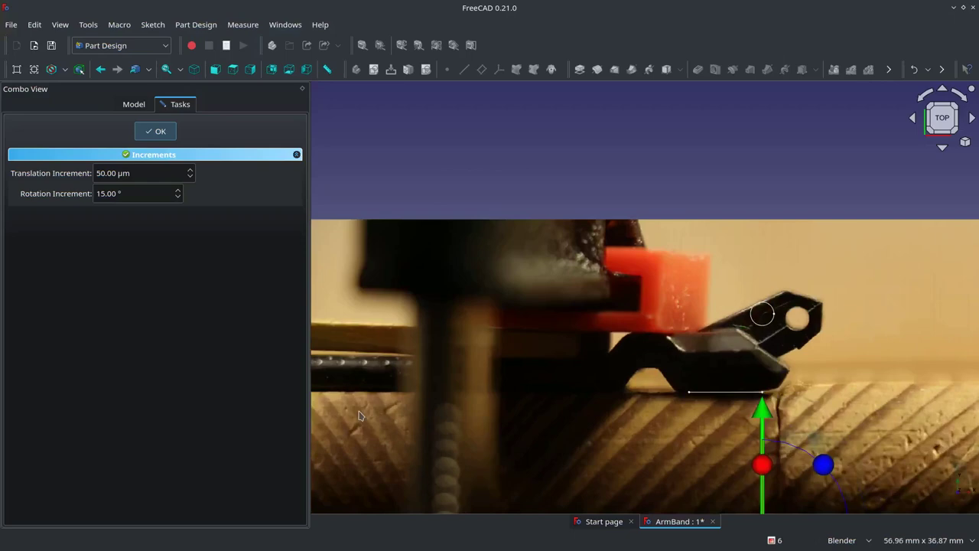
pyautogui.scroll(2, 761, 405)
pyautogui.scroll(4, 688, 413)
pyautogui.scroll(1, 627, 418)
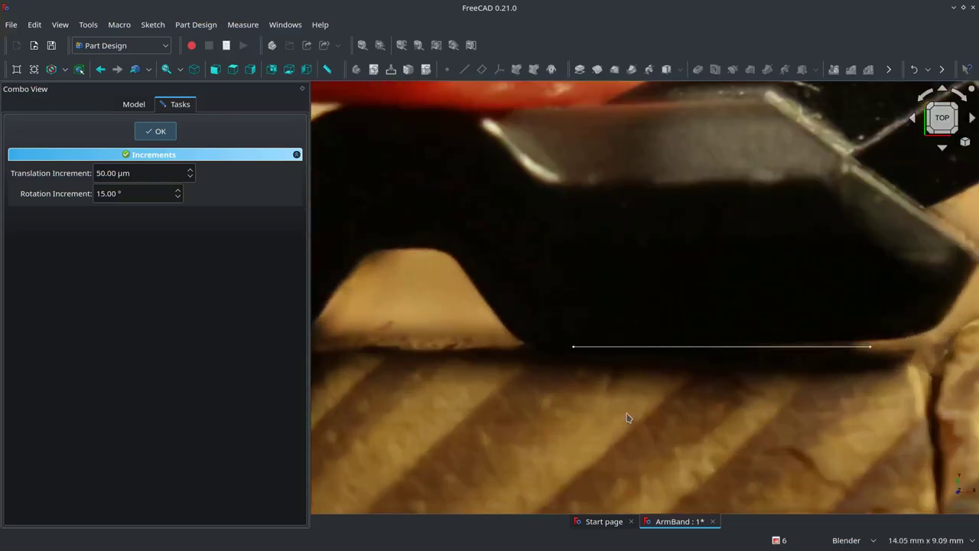
pyautogui.scroll(-2, 712, 436)
pyautogui.scroll(-1, 796, 455)
pyautogui.scroll(-1, 803, 448)
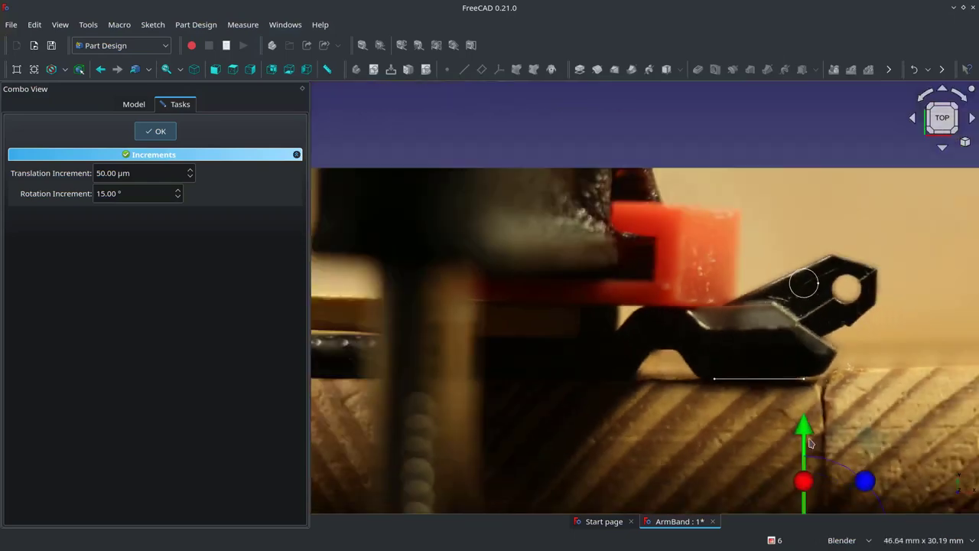
pyautogui.scroll(-1, 801, 449)
pyautogui.moveTo(803, 451); pyautogui.dragTo(803, 453)
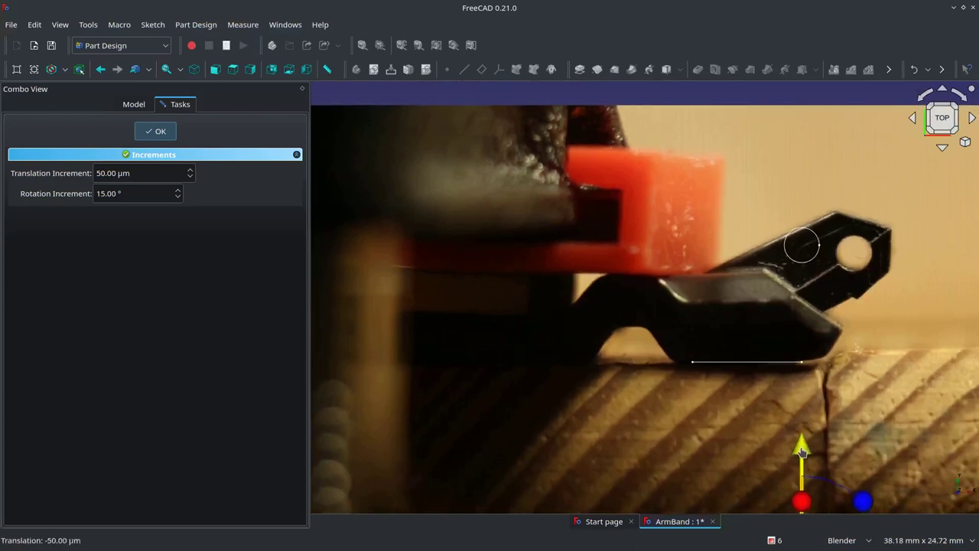
pyautogui.scroll(-3, 836, 346)
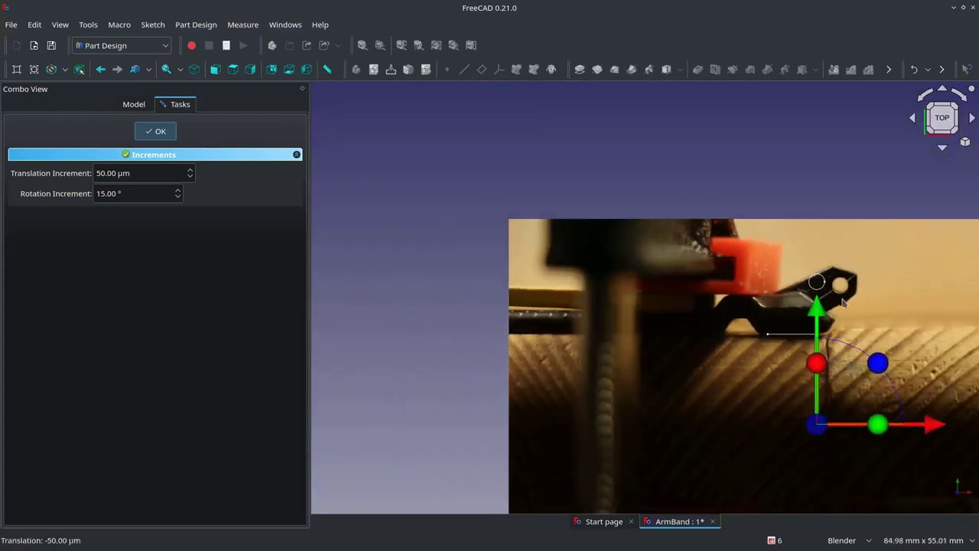
pyautogui.scroll(3, 859, 306)
pyautogui.scroll(-3, 861, 307)
pyautogui.scroll(2, 861, 307)
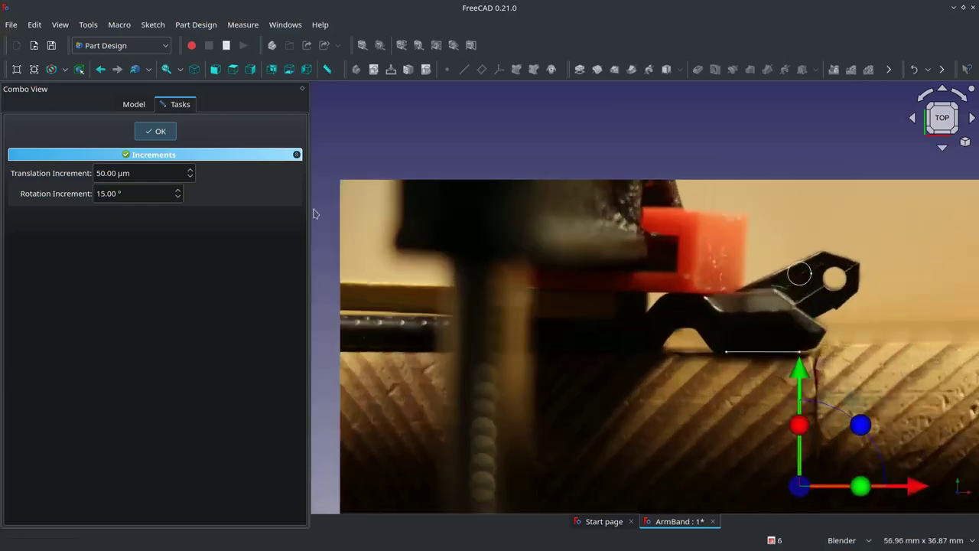
# - Accept the photo position, reopen the sketch, and move the 2 mm circle down onto the arm
pyautogui.click(155, 131)
pyautogui.doubleClick(65, 166)
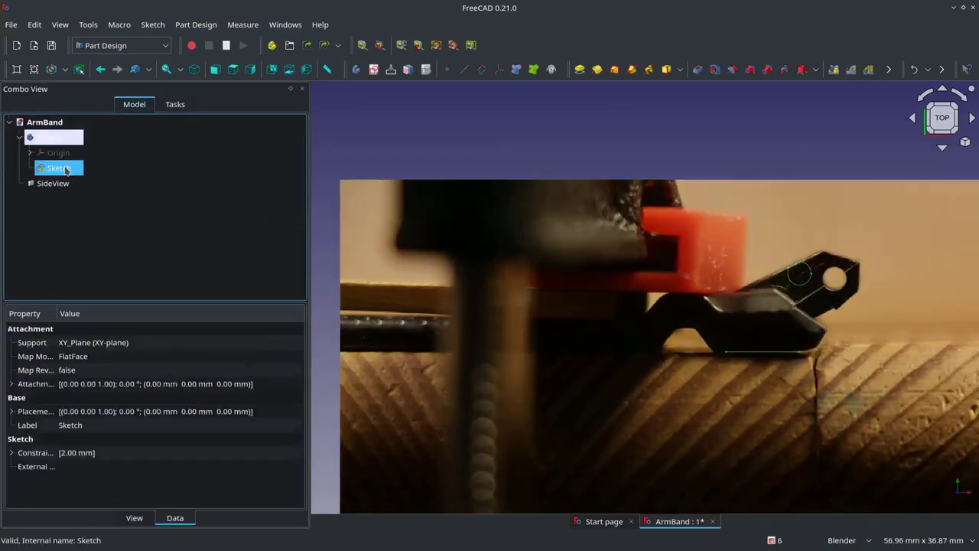
pyautogui.scroll(3, 792, 268)
pyautogui.scroll(1, 612, 264)
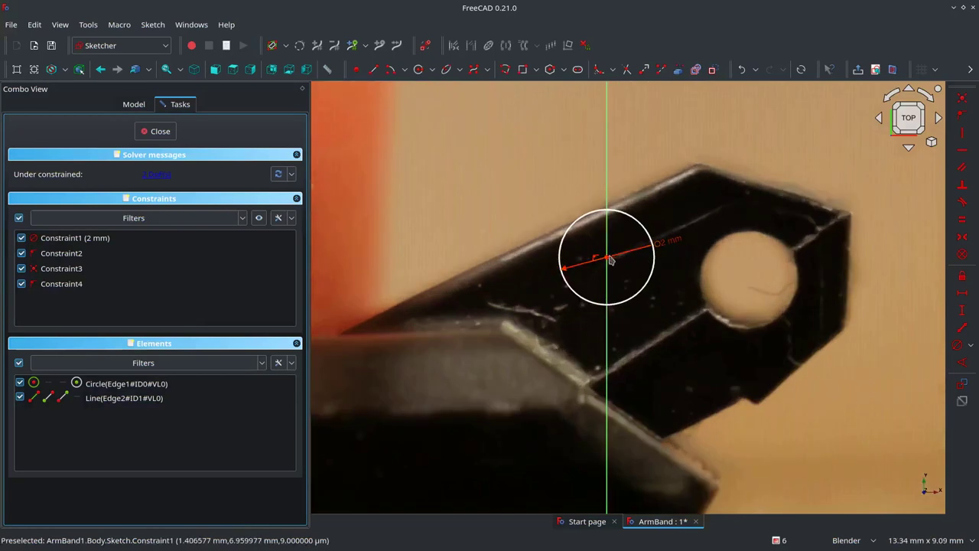
pyautogui.moveTo(612, 266); pyautogui.dragTo(620, 285)
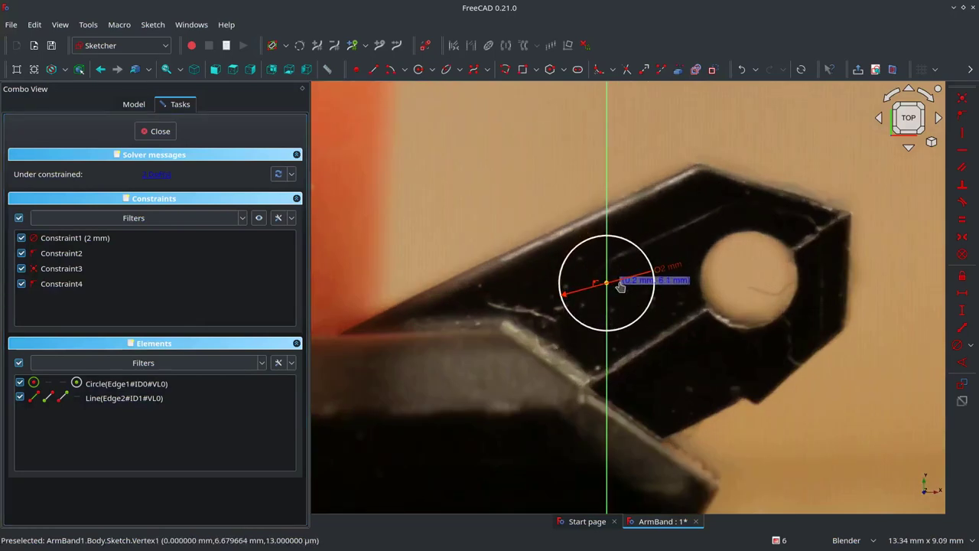
pyautogui.moveTo(621, 286); pyautogui.dragTo(620, 286)
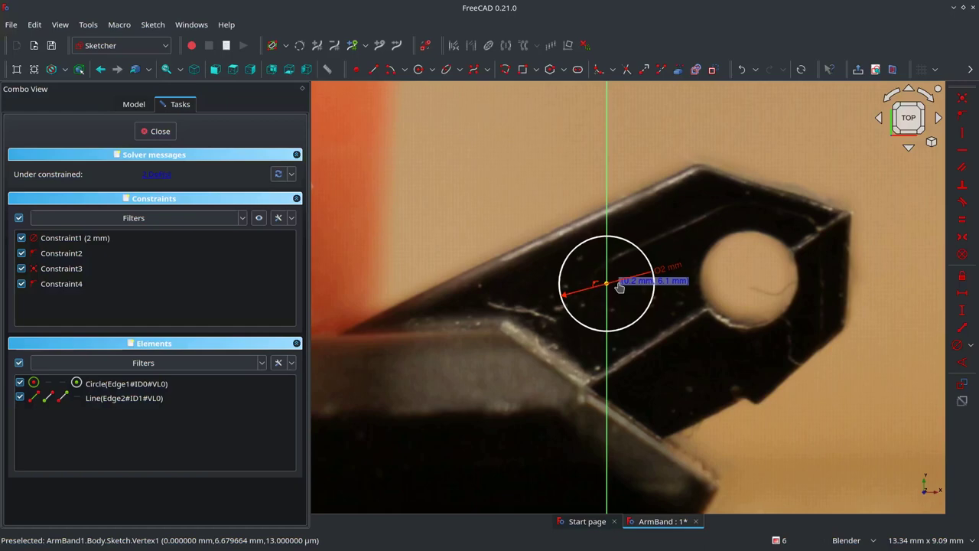
# - Draw a second circle, sized and centred over the photo's other hole
pyautogui.press('g')
pyautogui.press('c')
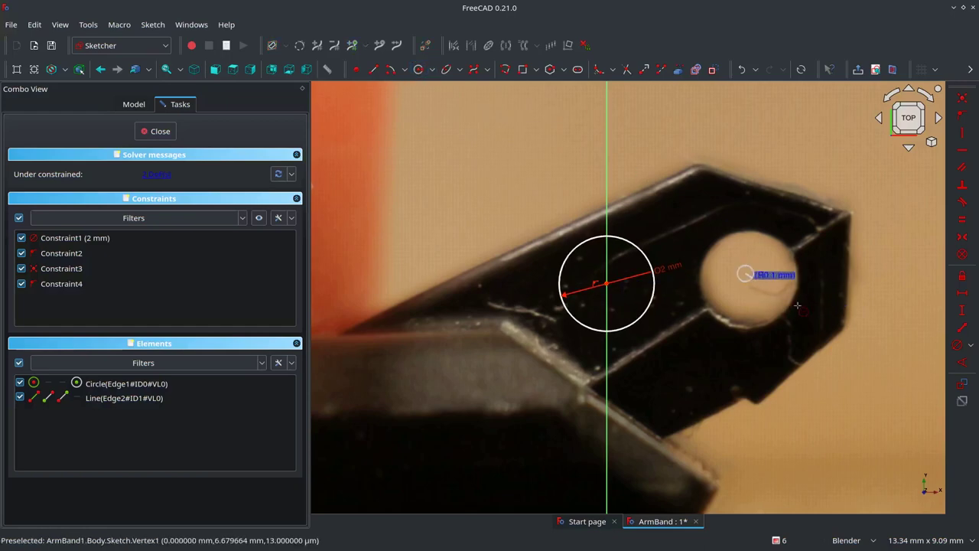
pyautogui.click(746, 274)
pyautogui.click(788, 290)
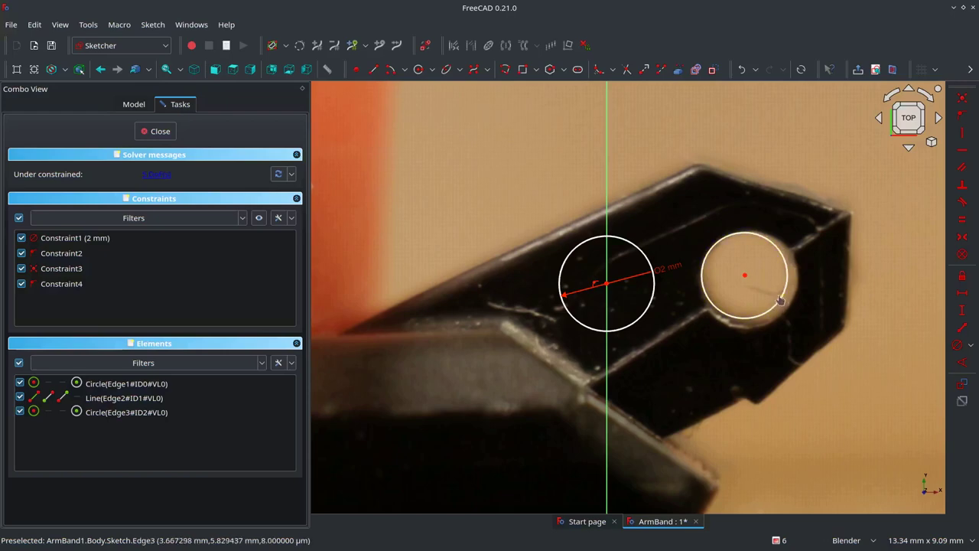
pyautogui.moveTo(783, 306); pyautogui.dragTo(788, 309)
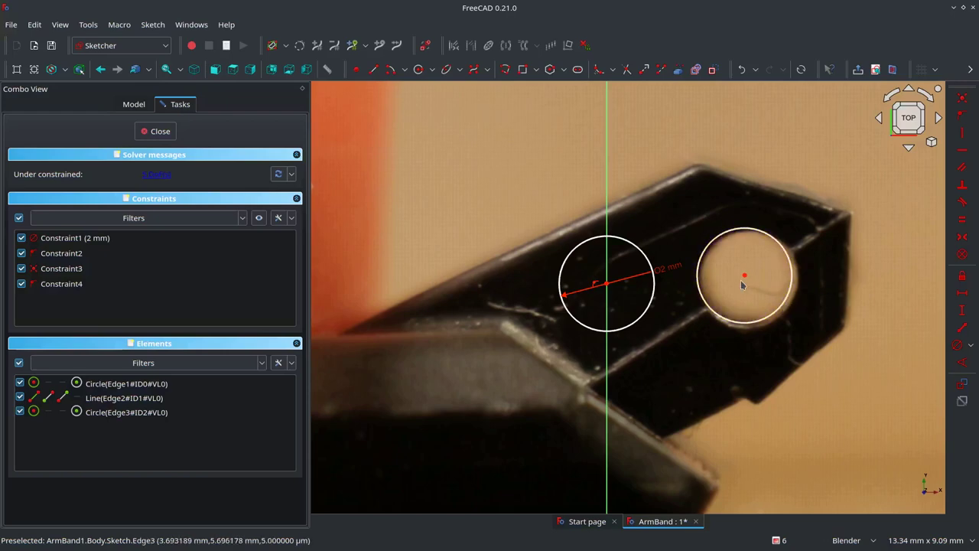
pyautogui.moveTo(749, 282); pyautogui.dragTo(752, 282)
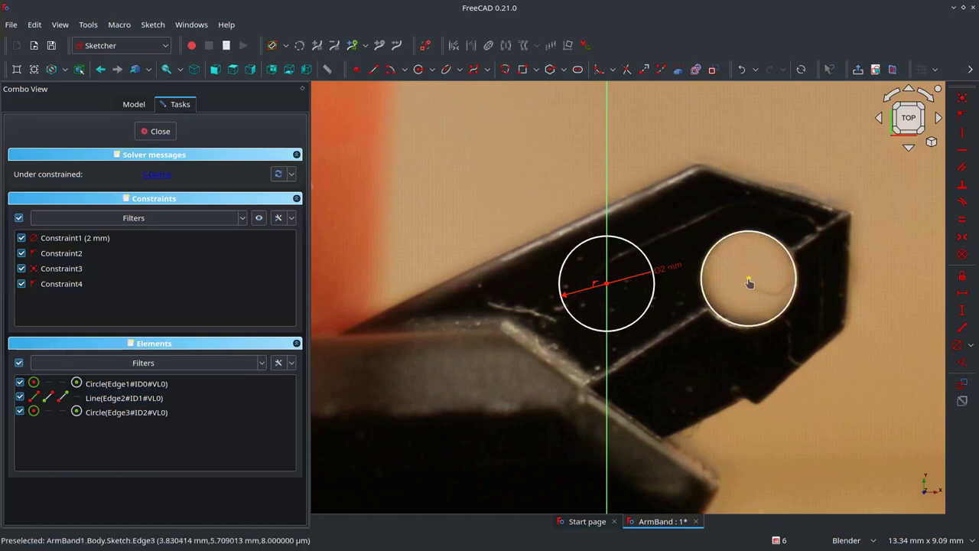
pyautogui.moveTo(750, 283); pyautogui.dragTo(752, 283)
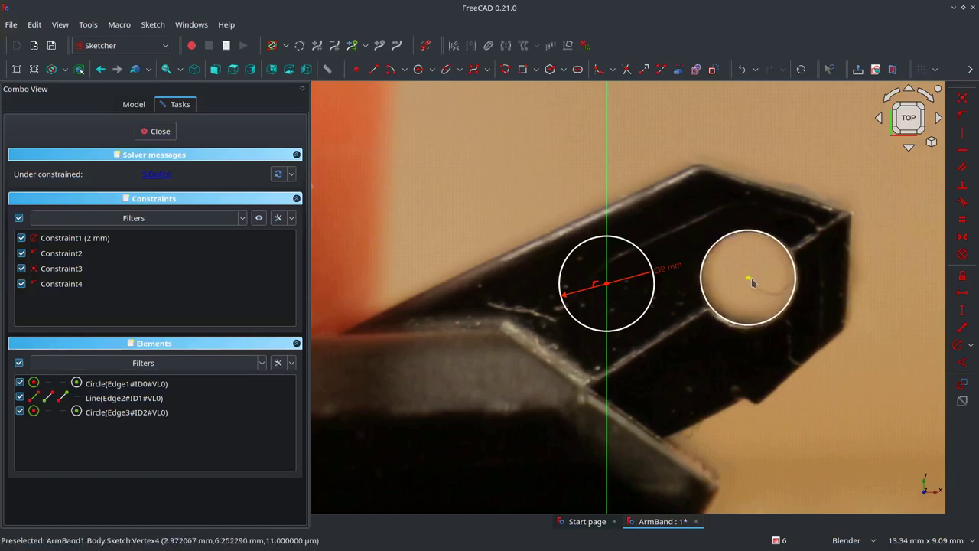
# - Give the hole circle a 2 mm diameter constraint
pyautogui.click(751, 280)
pyautogui.click(804, 307)
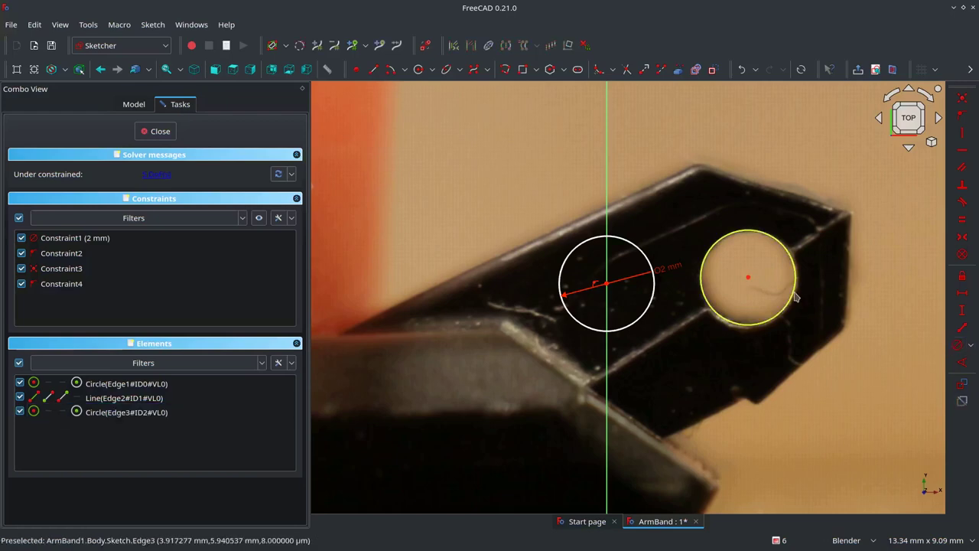
pyautogui.click(795, 297)
pyautogui.click(958, 344)
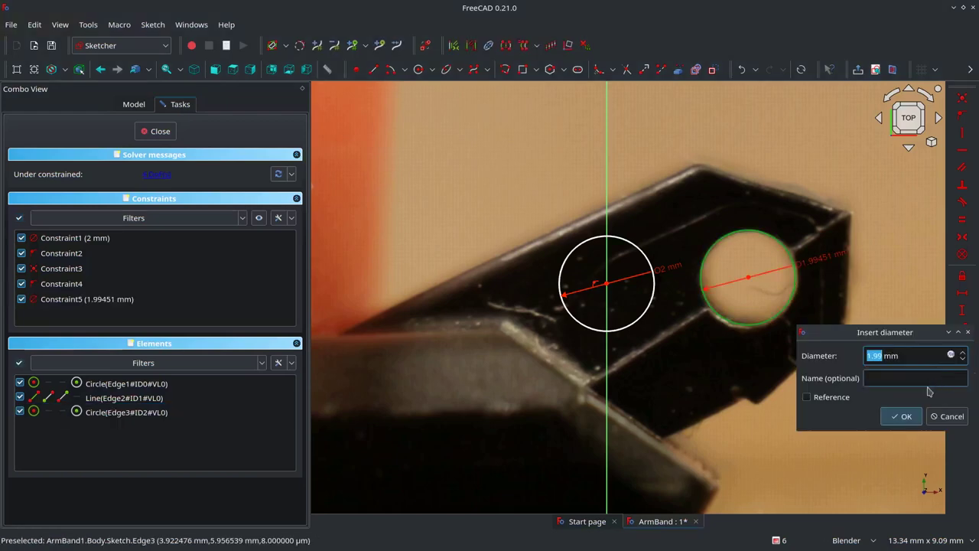
pyautogui.write('2')
pyautogui.click(903, 416)
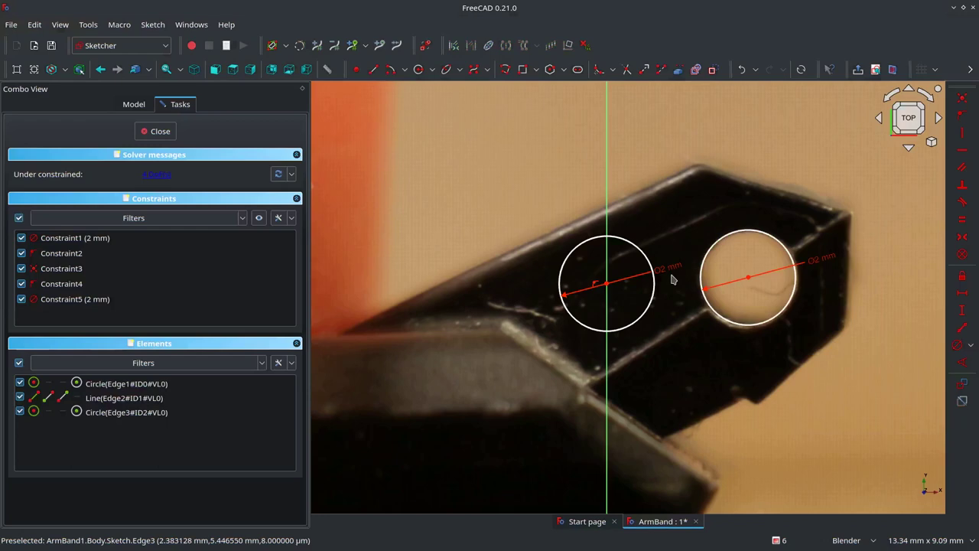
# - Make the two circle centres horizontal, shift both circles up on the arm, and close the sketch
pyautogui.click(605, 284)
pyautogui.click(750, 282)
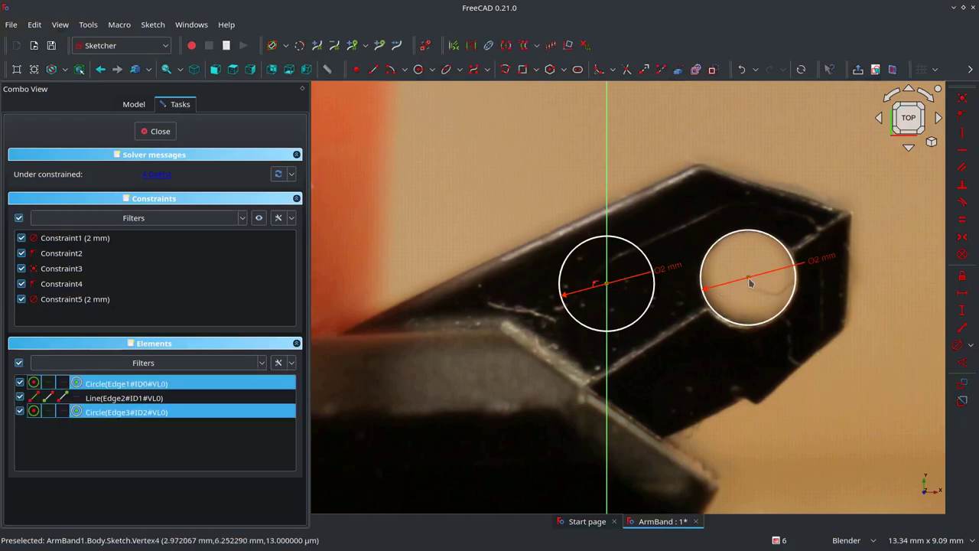
pyautogui.click(964, 152)
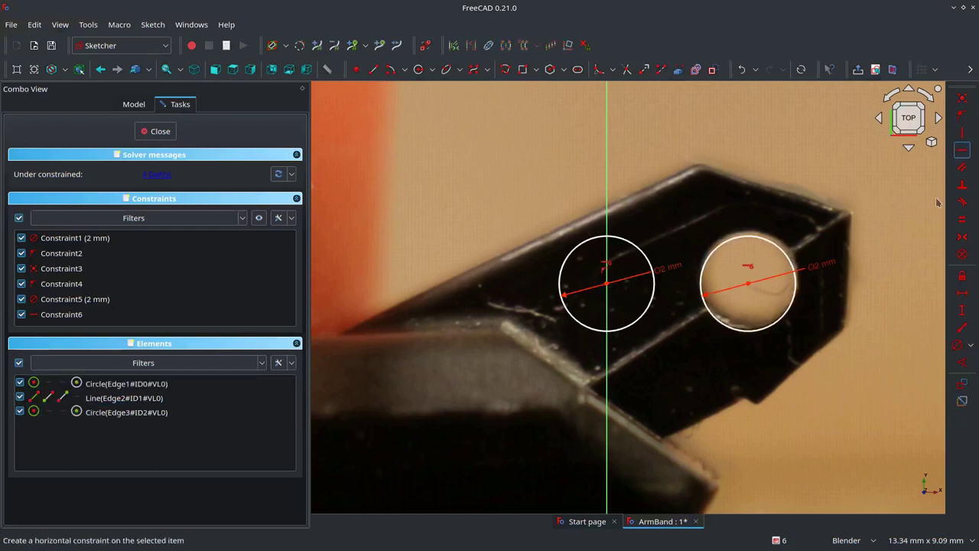
pyautogui.scroll(1, 757, 298)
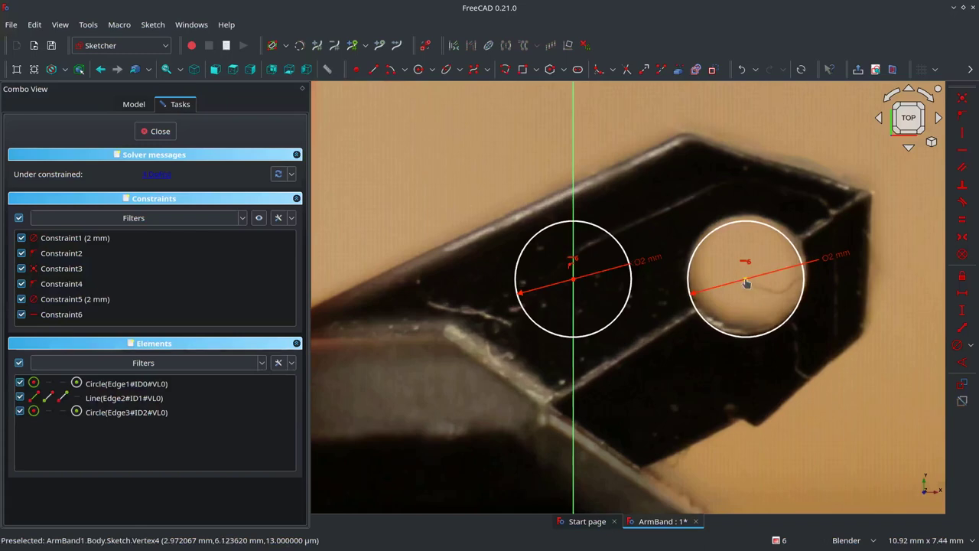
pyautogui.moveTo(746, 283); pyautogui.dragTo(748, 278)
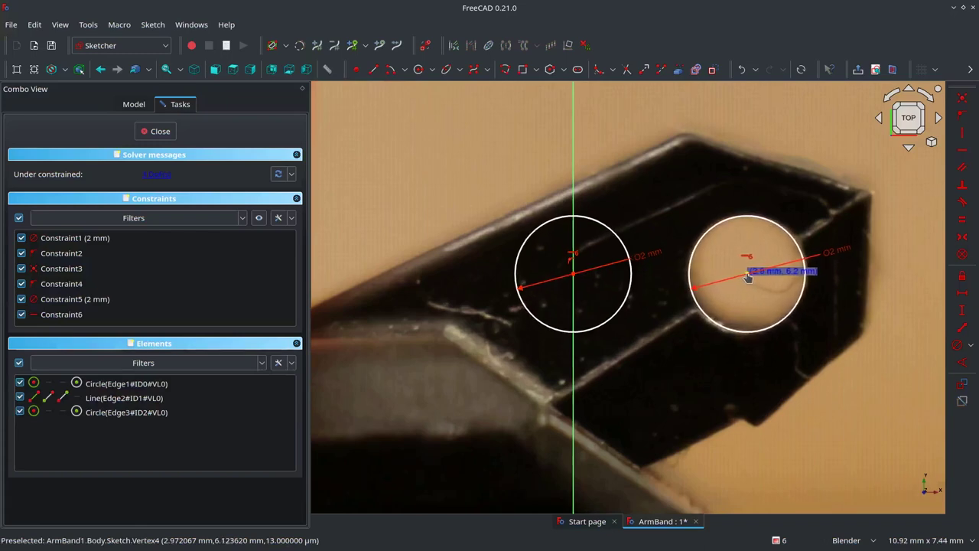
pyautogui.moveTo(748, 277); pyautogui.dragTo(747, 275)
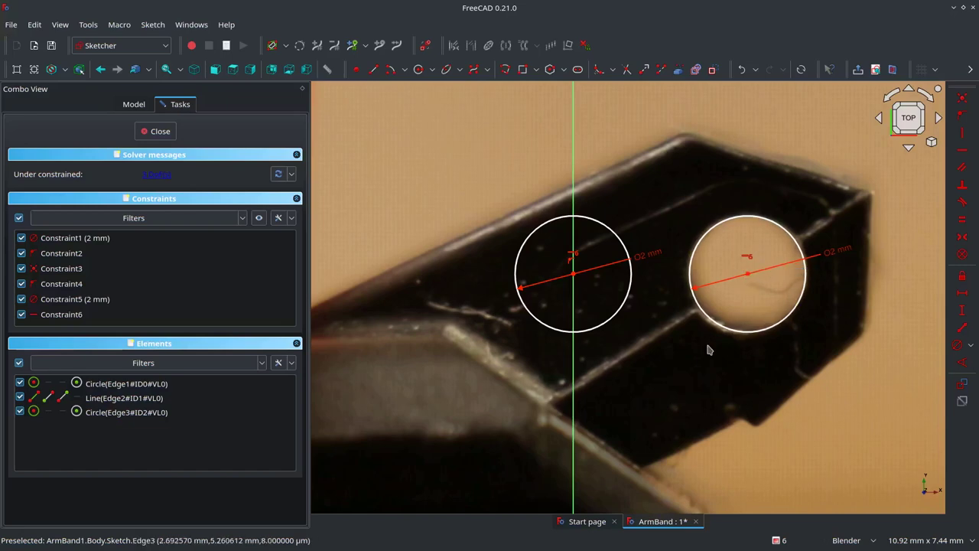
pyautogui.scroll(-3, 707, 350)
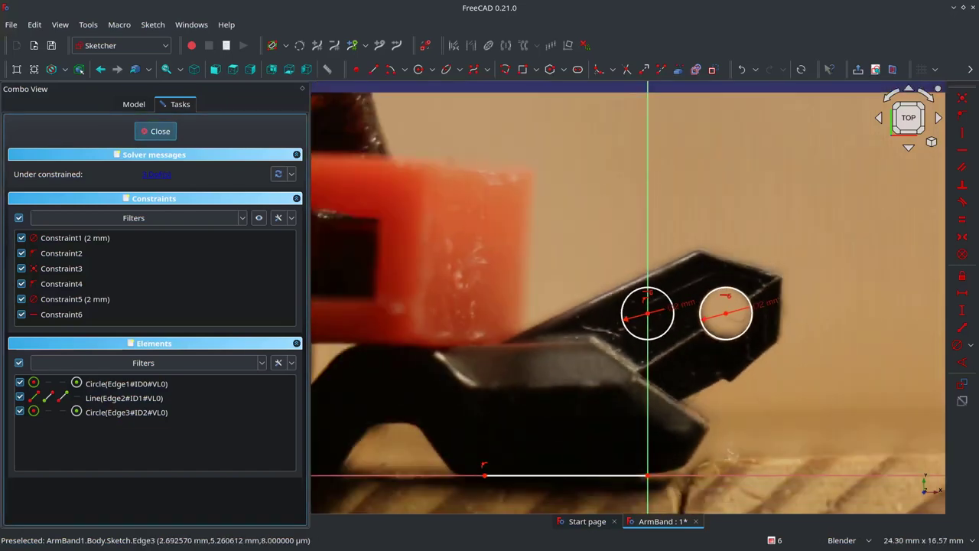
pyautogui.click(157, 130)
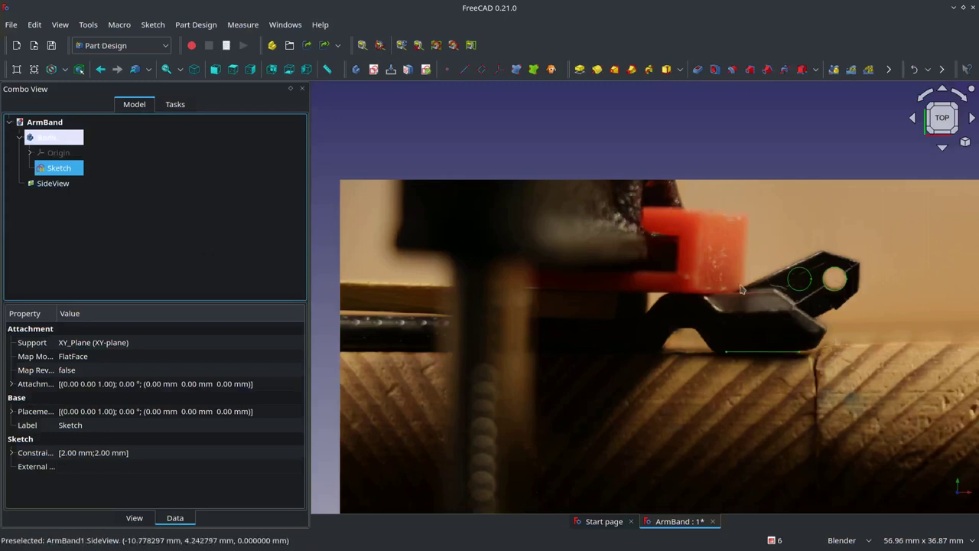
# - Transform the SideView photo, sliding it about 3 mm left along X
pyautogui.click(65, 185)
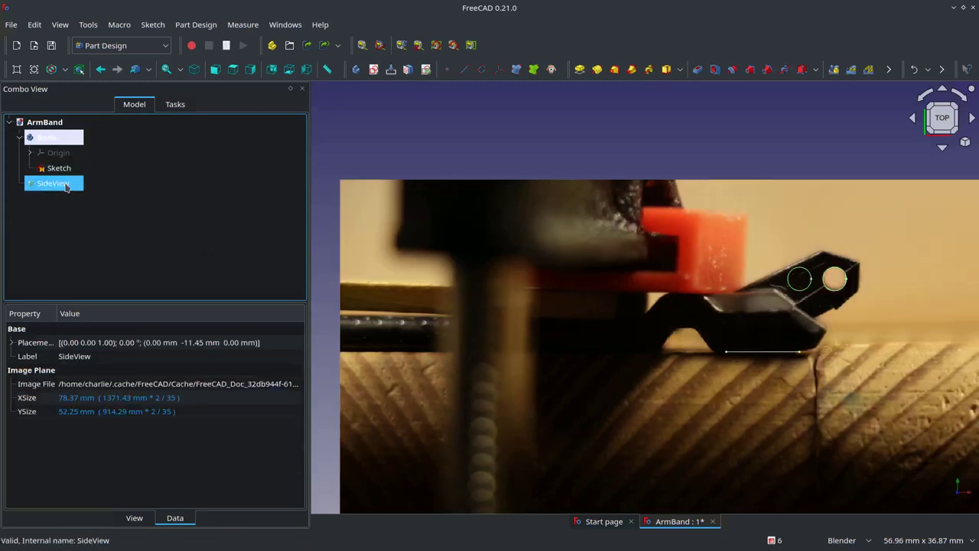
pyautogui.rightClick(76, 184)
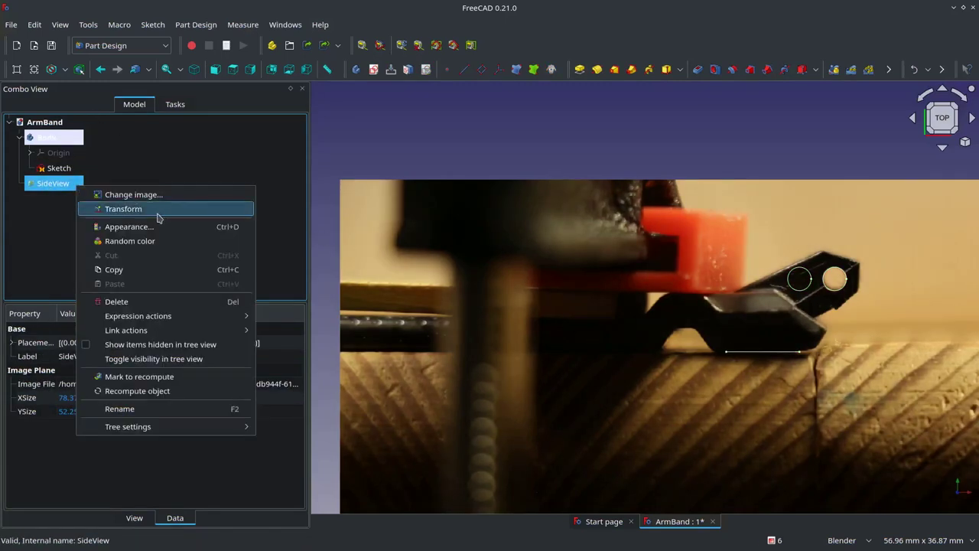
pyautogui.click(157, 213)
pyautogui.scroll(-2, 688, 379)
pyautogui.scroll(3, 692, 377)
pyautogui.scroll(2, 695, 376)
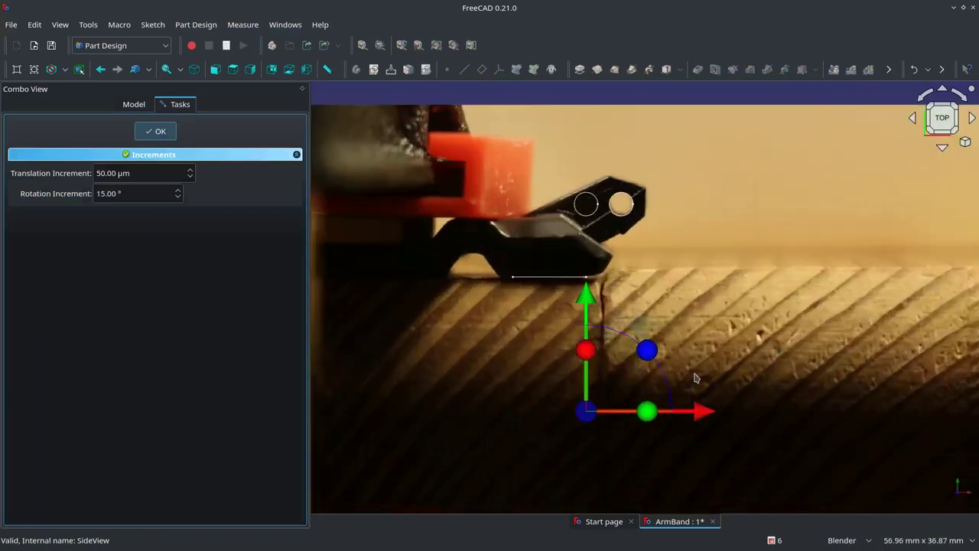
pyautogui.moveTo(697, 414); pyautogui.dragTo(694, 413)
pyautogui.moveTo(691, 413); pyautogui.dragTo(666, 413)
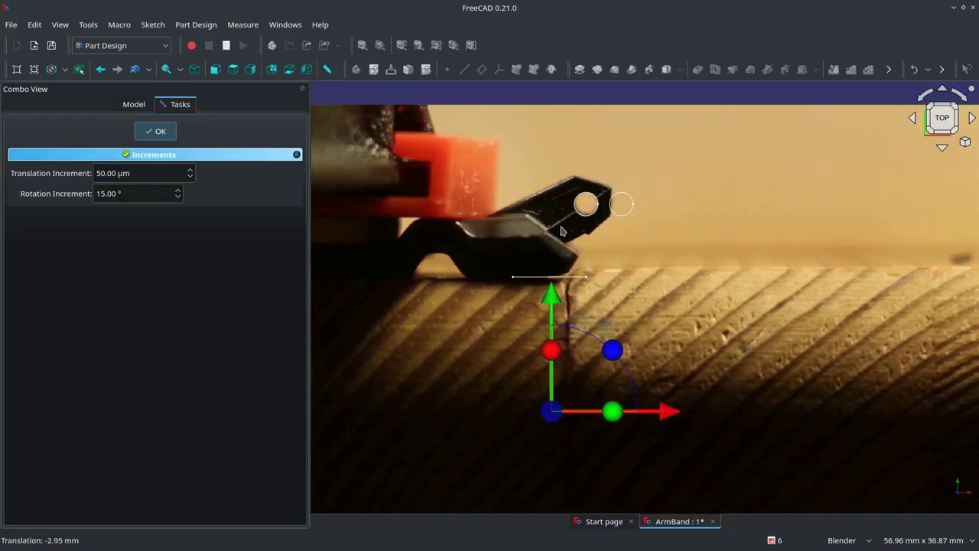
# - Nudge the photo slightly into place, accept the new position, and reopen the sketch
pyautogui.scroll(3, 566, 229)
pyautogui.scroll(-2, 588, 244)
pyautogui.scroll(1, 588, 244)
pyautogui.scroll(1, 588, 243)
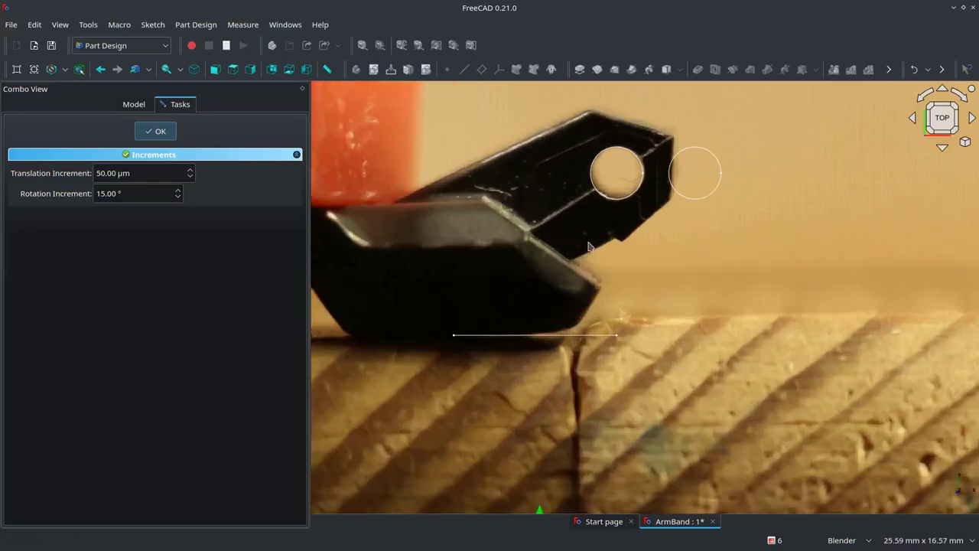
pyautogui.scroll(1, 589, 243)
pyautogui.scroll(-2, 588, 243)
pyautogui.scroll(-1, 589, 243)
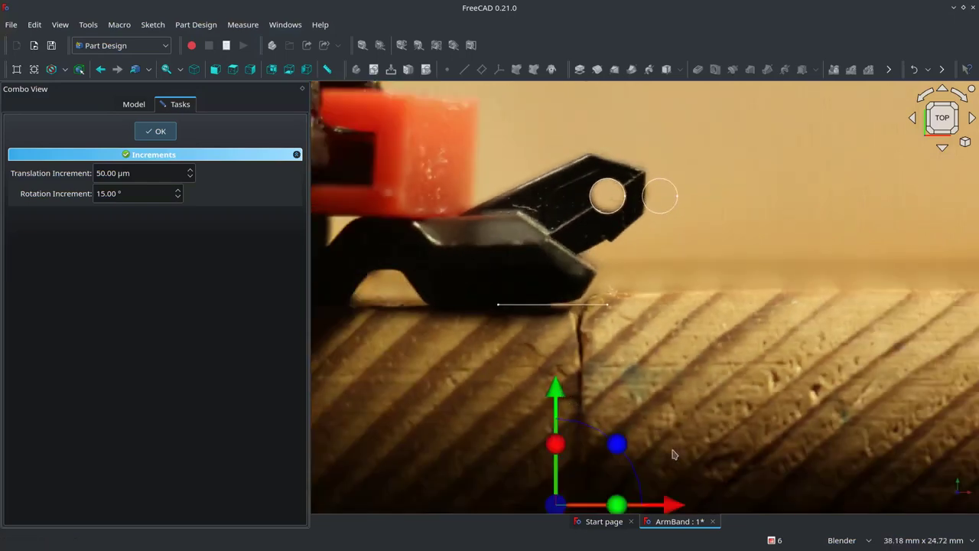
pyautogui.moveTo(671, 508); pyautogui.dragTo(670, 509)
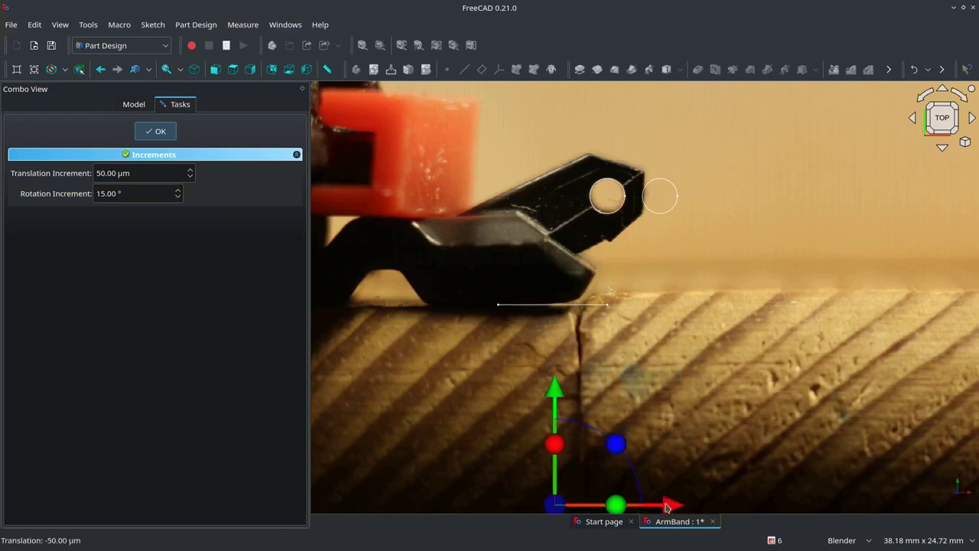
pyautogui.click(555, 390)
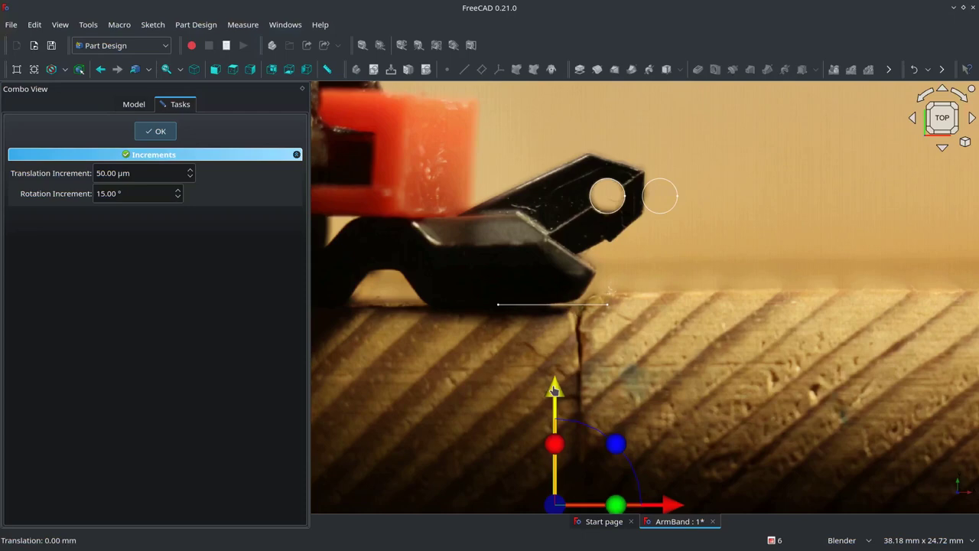
pyautogui.moveTo(554, 391); pyautogui.dragTo(555, 391)
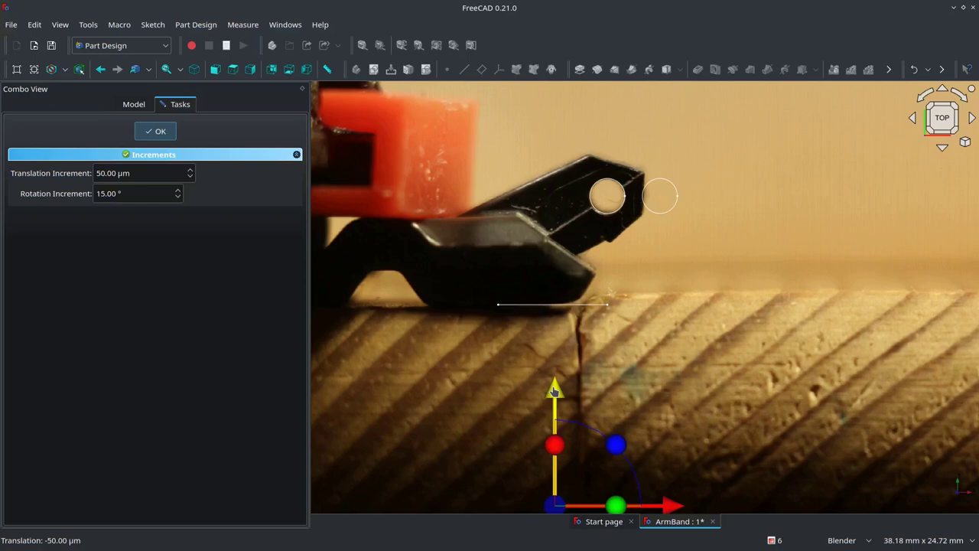
pyautogui.click(555, 391)
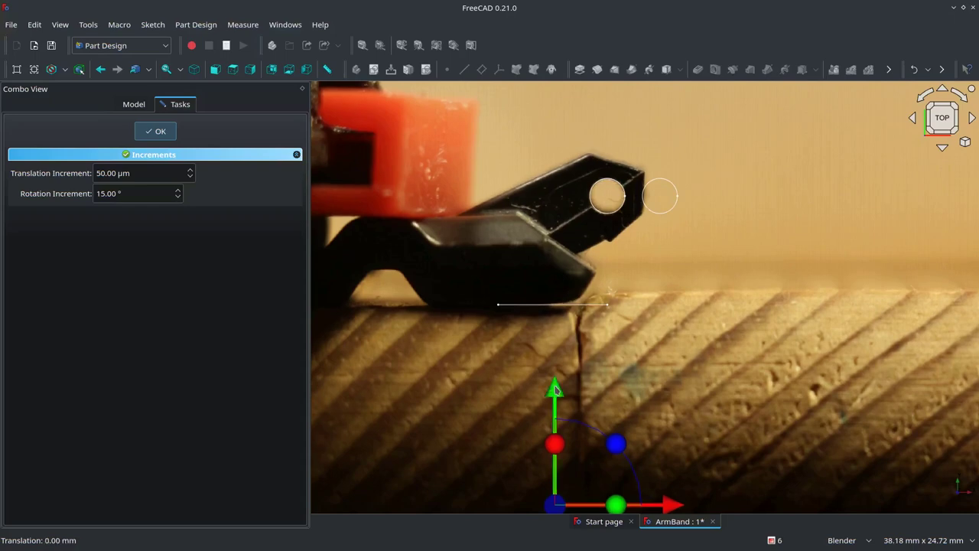
pyautogui.scroll(-3, 635, 368)
pyautogui.scroll(2, 634, 368)
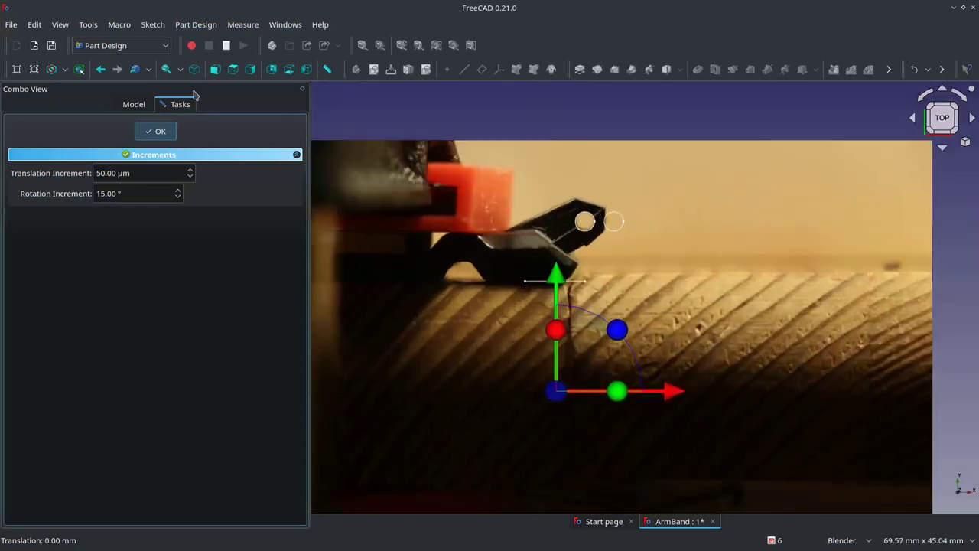
pyautogui.click(157, 131)
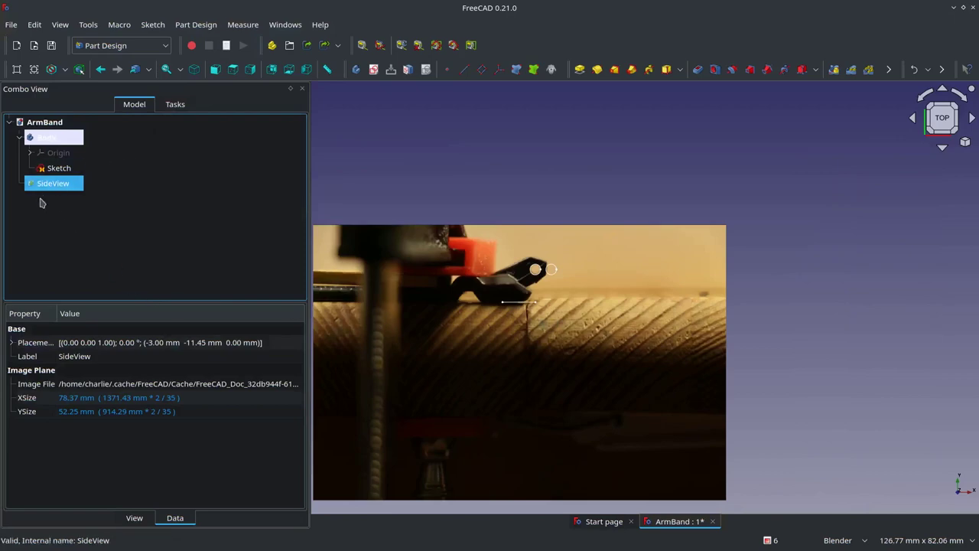
pyautogui.doubleClick(61, 168)
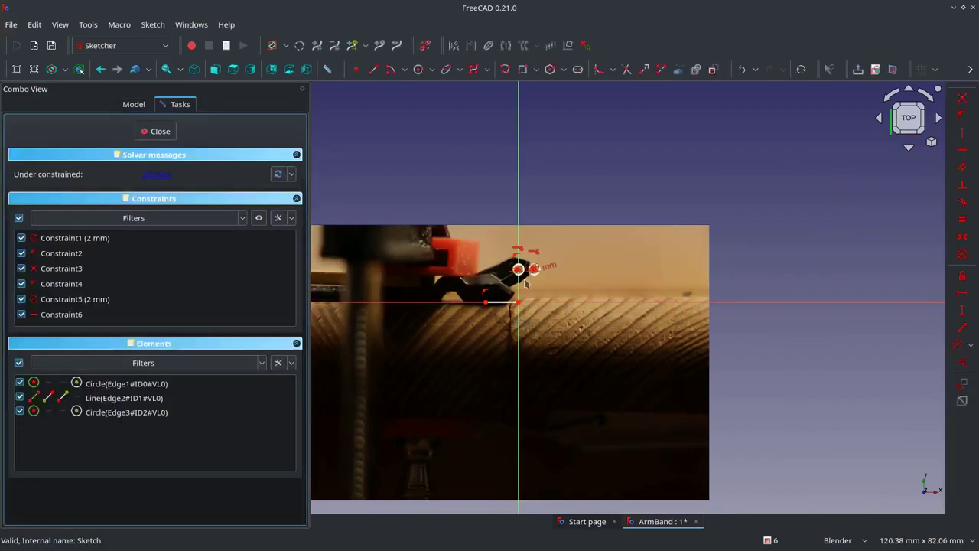
# - Delete the right-hand 2 mm circle with its constraints and recentre the view on the remaining circle
pyautogui.scroll(2, 525, 283)
pyautogui.scroll(2, 628, 290)
pyautogui.scroll(2, 711, 306)
pyautogui.scroll(2, 736, 300)
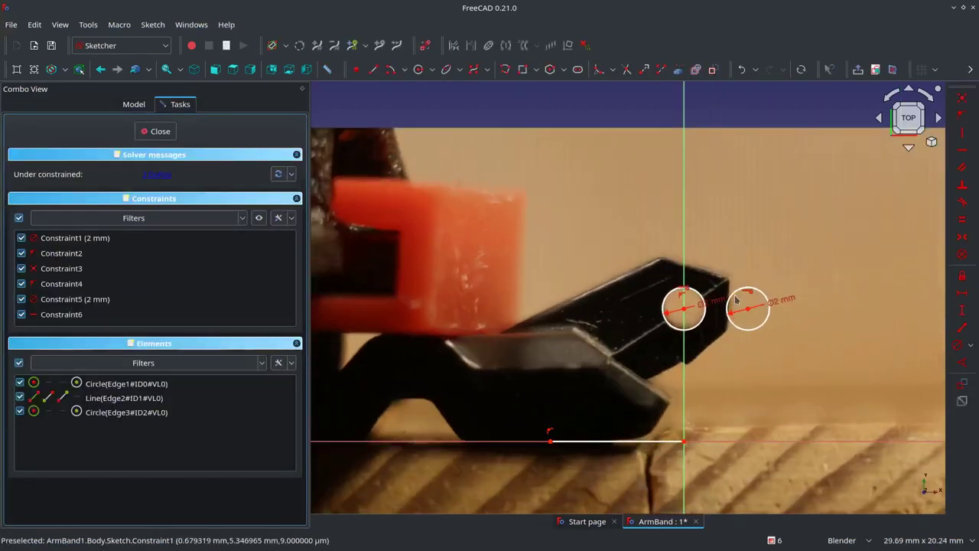
pyautogui.scroll(-3, 758, 310)
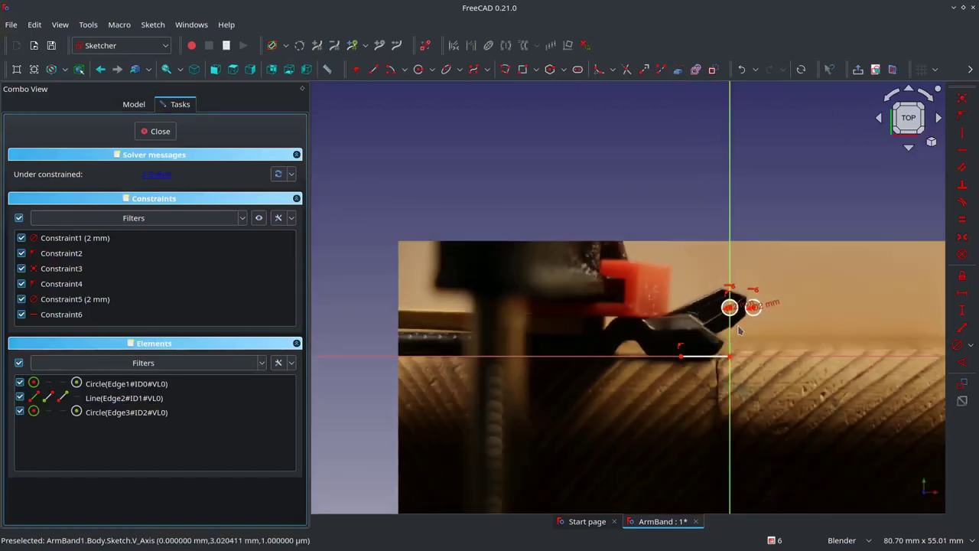
pyautogui.scroll(2, 734, 329)
pyautogui.scroll(-3, 604, 314)
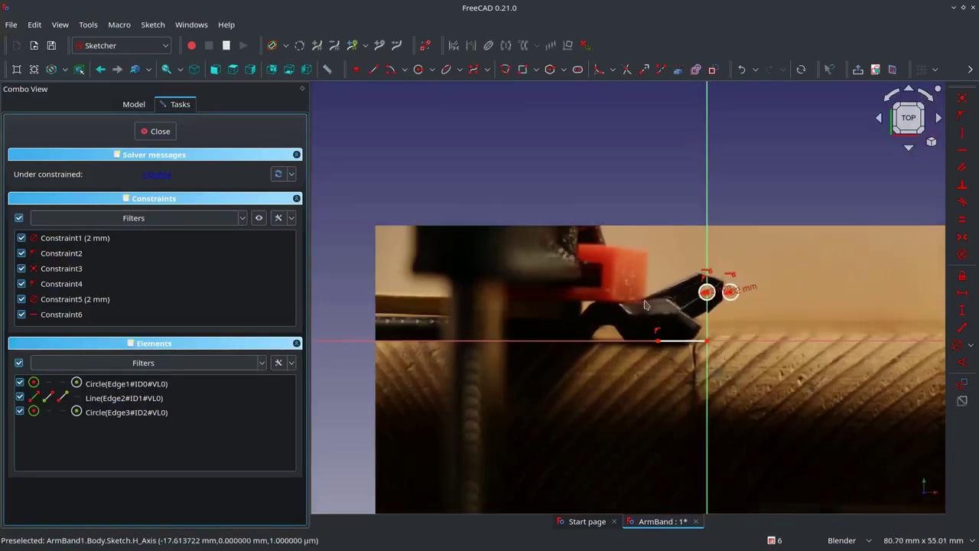
pyautogui.scroll(-2, 645, 306)
pyautogui.scroll(3, 625, 322)
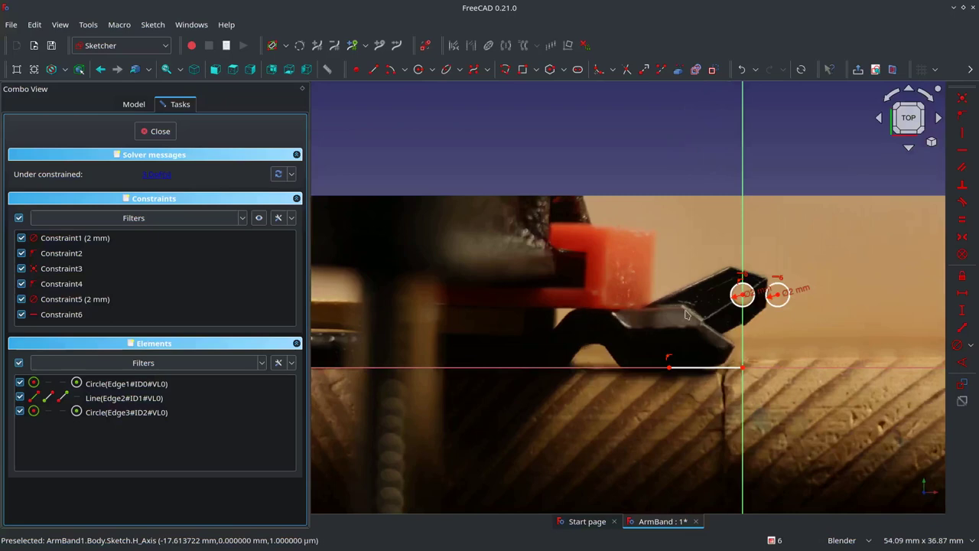
pyautogui.click(788, 293)
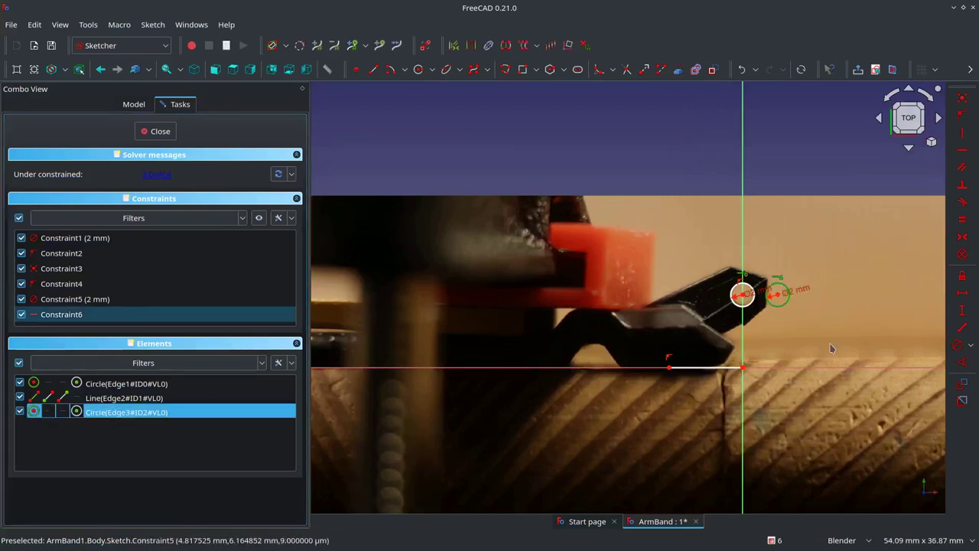
pyautogui.click(783, 306)
pyautogui.click(785, 306)
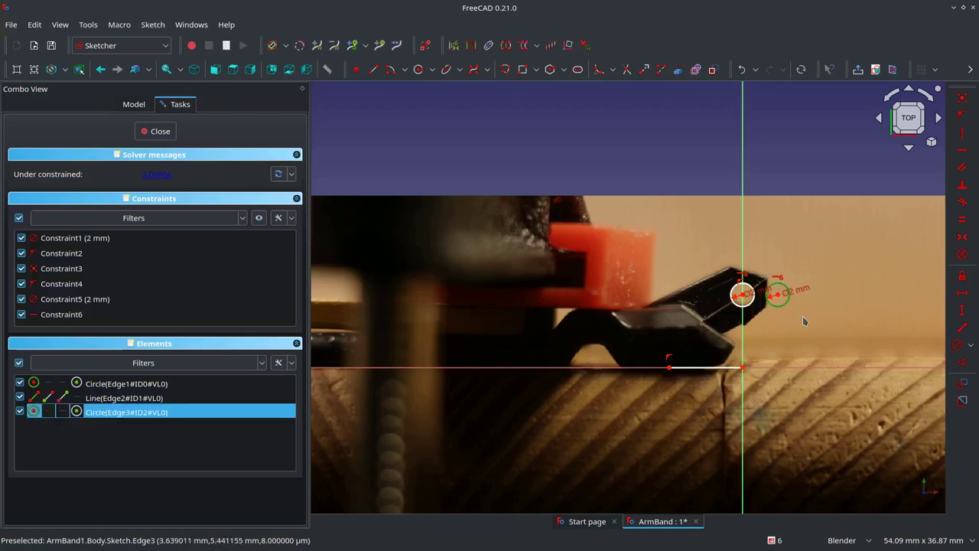
pyautogui.press('Delete')
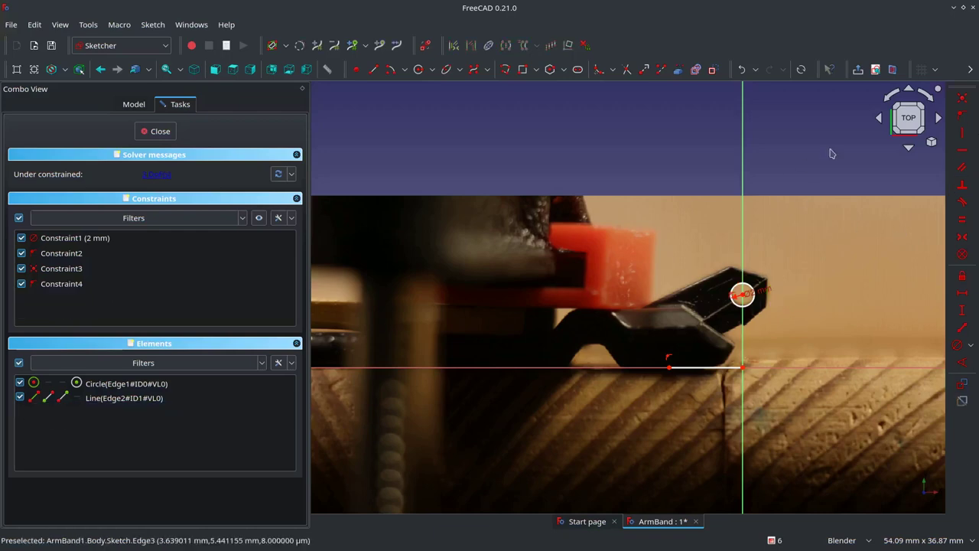
pyautogui.scroll(2, 809, 377)
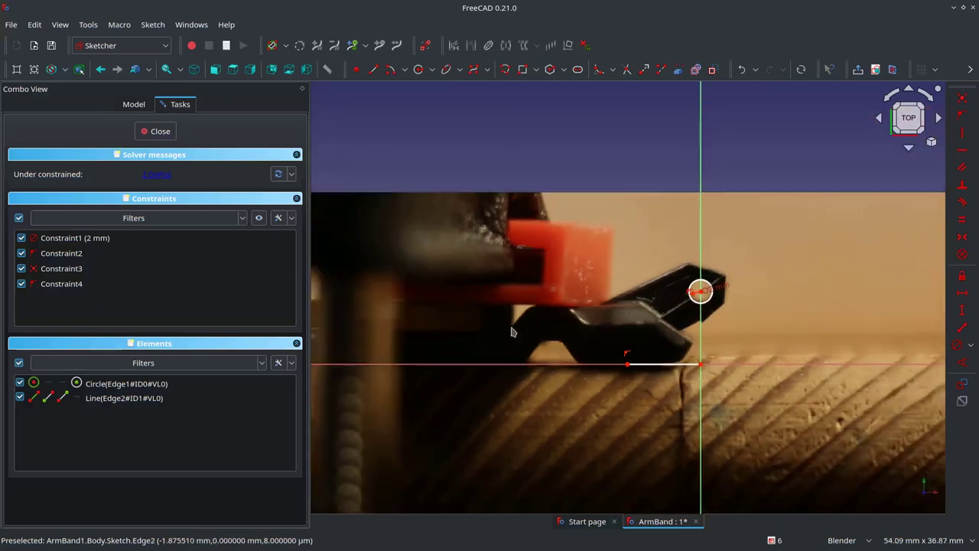
pyautogui.keyDown('shift'); pyautogui.moveTo(671, 412); pyautogui.dragTo(762, 385, button='middle'); pyautogui.keyUp('shift')
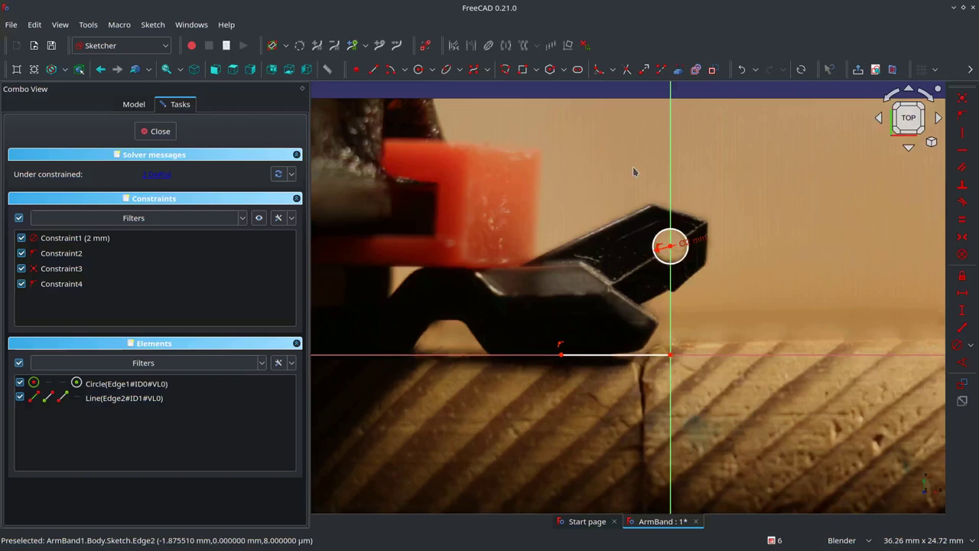
# - Delete the base line and its two constraints, leaving only the 2 mm circle
pyautogui.scroll(-4, 618, 180)
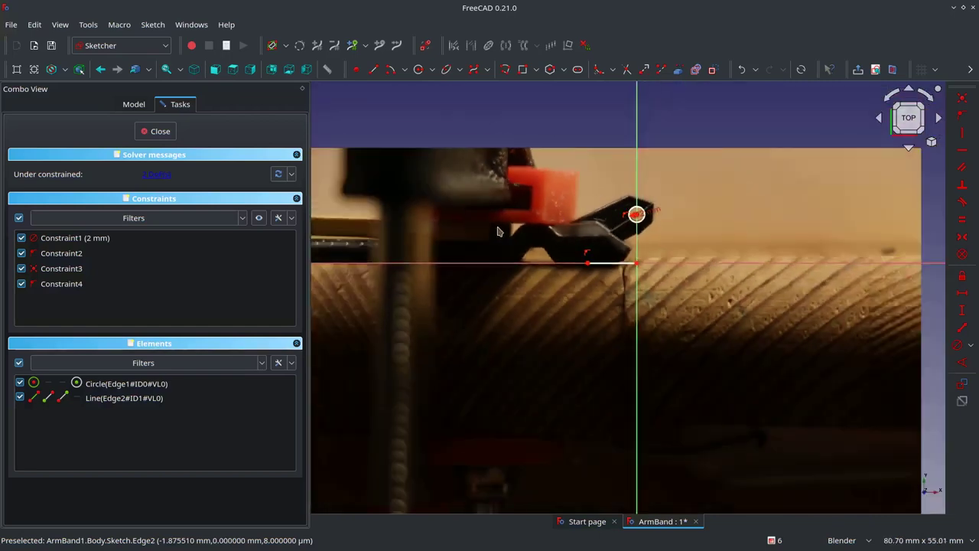
pyautogui.scroll(-5, 498, 231)
pyautogui.scroll(5, 432, 228)
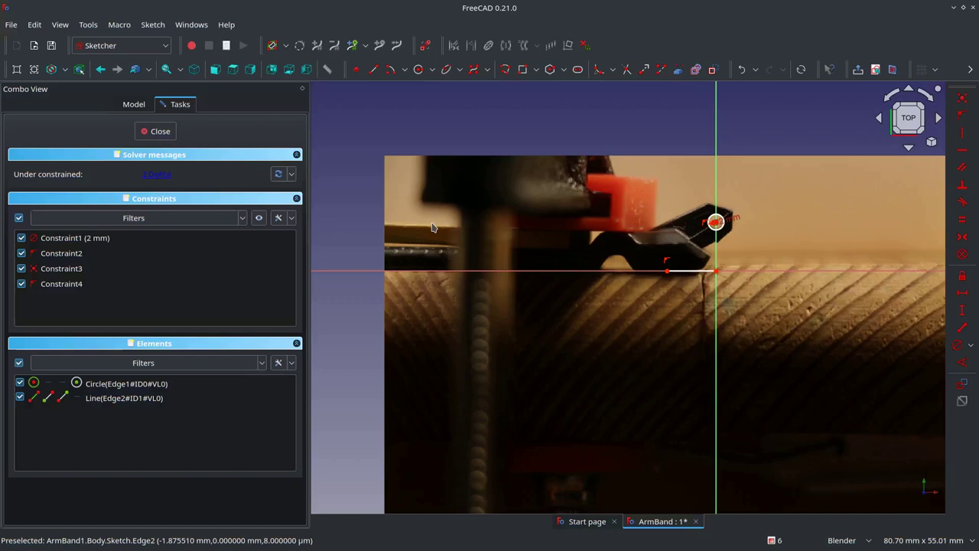
pyautogui.scroll(-4, 804, 230)
pyautogui.scroll(6, 763, 184)
pyautogui.scroll(3, 846, 348)
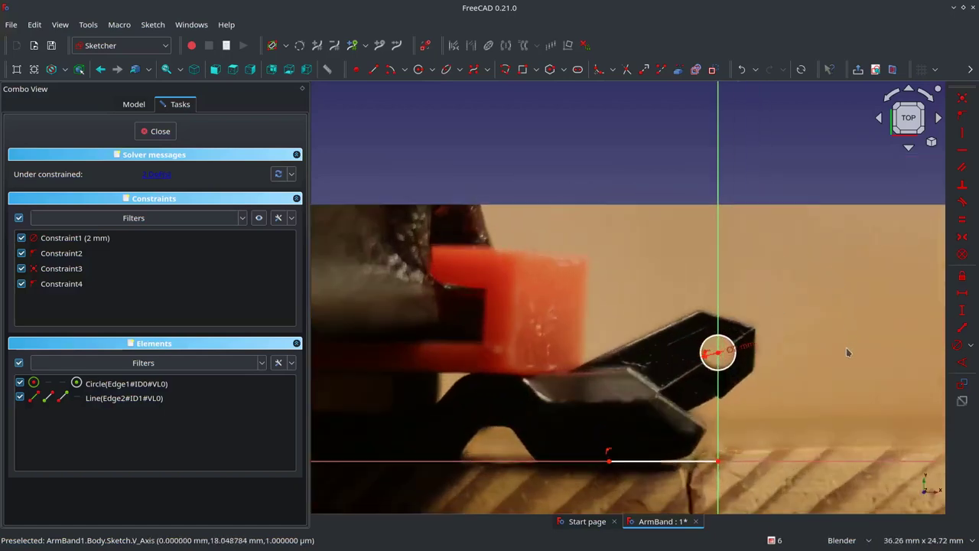
pyautogui.scroll(-3, 764, 389)
pyautogui.scroll(3, 730, 428)
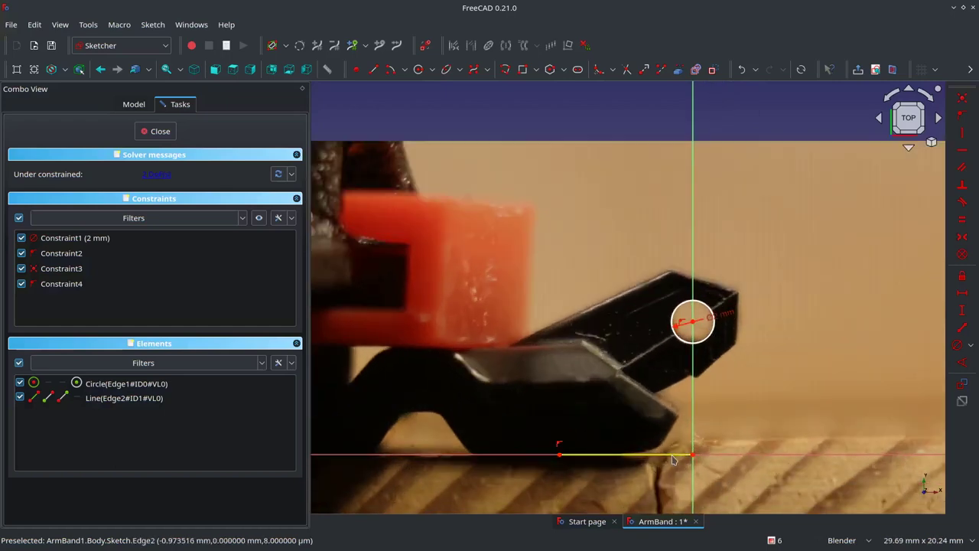
pyautogui.press('Delete')
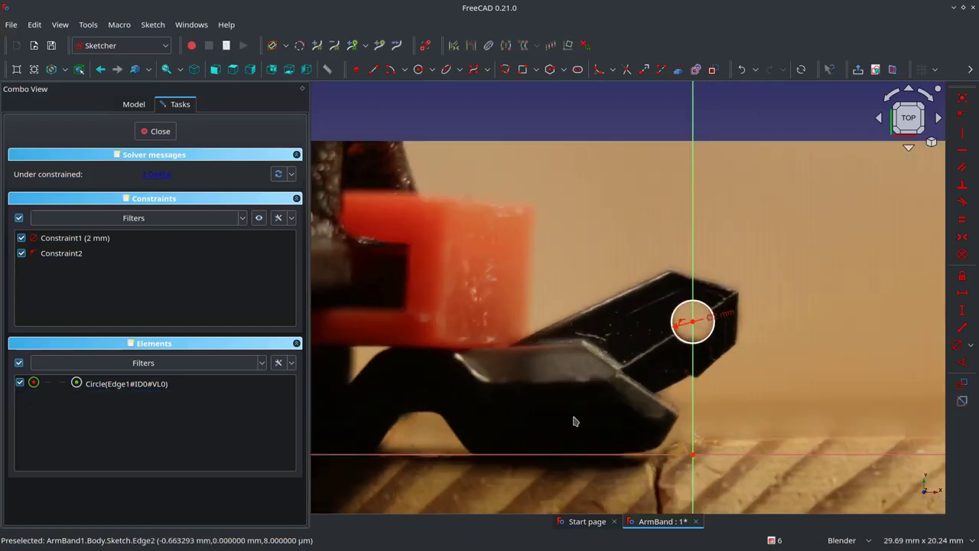
pyautogui.scroll(1, 573, 418)
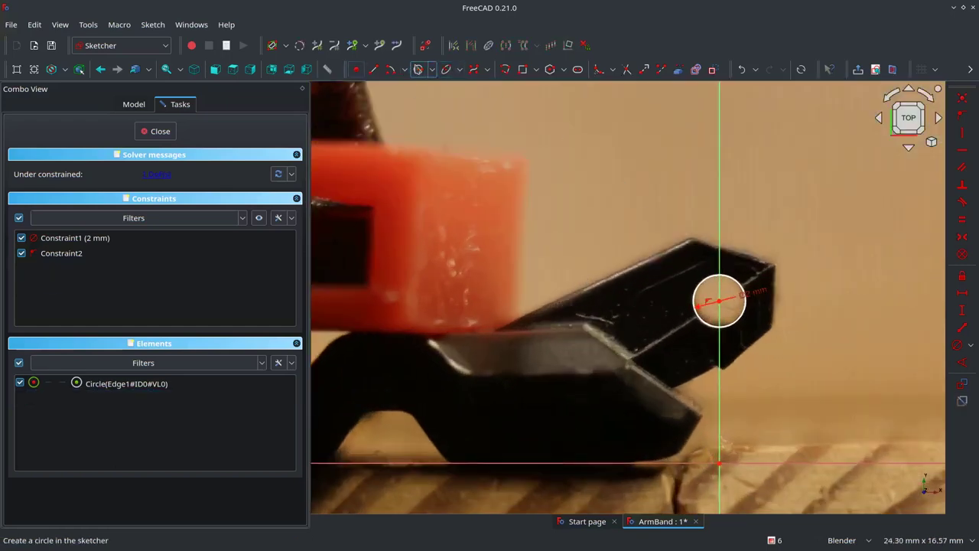
# - Trace lines along the arm's upper edge to the top corner and down its right end
pyautogui.click(374, 69)
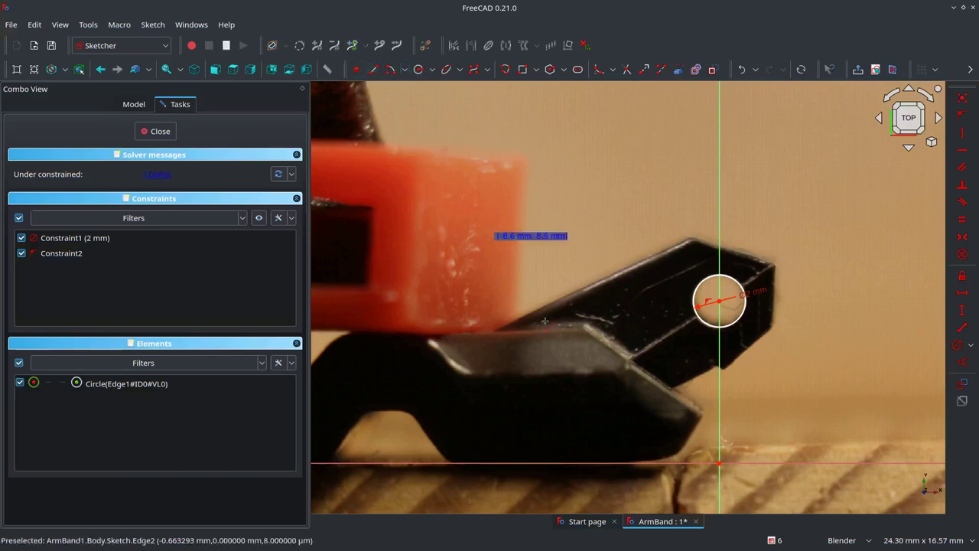
pyautogui.click(490, 331)
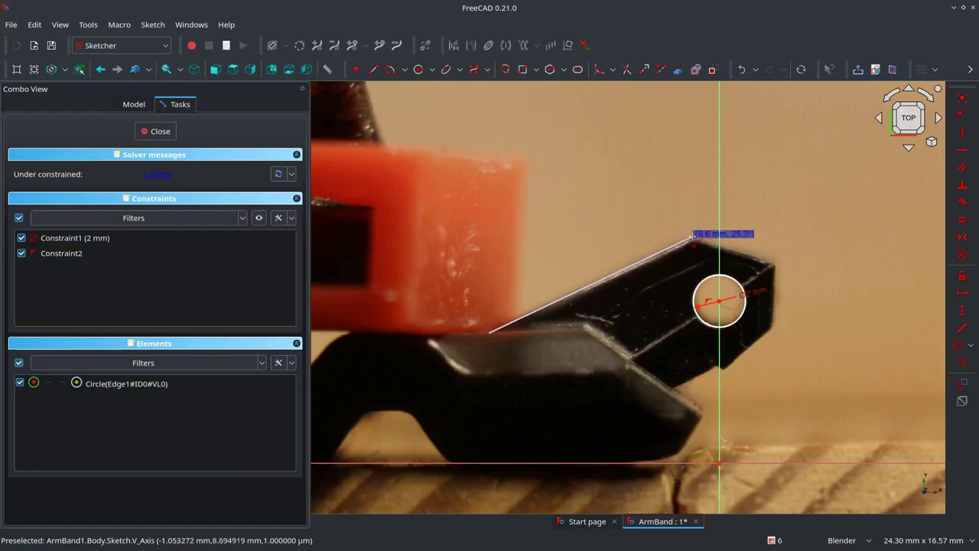
pyautogui.click(692, 238)
pyautogui.click(693, 238)
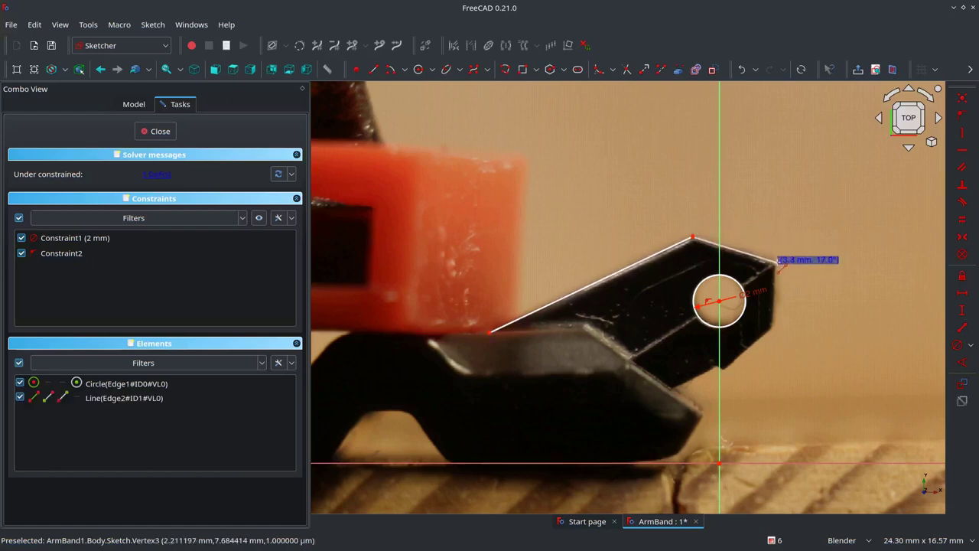
pyautogui.click(777, 262)
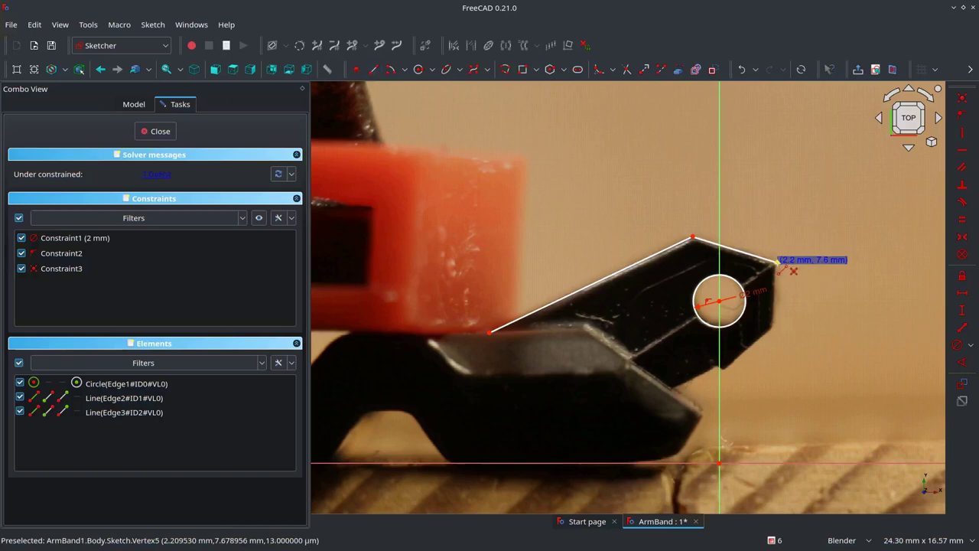
pyautogui.click(778, 262)
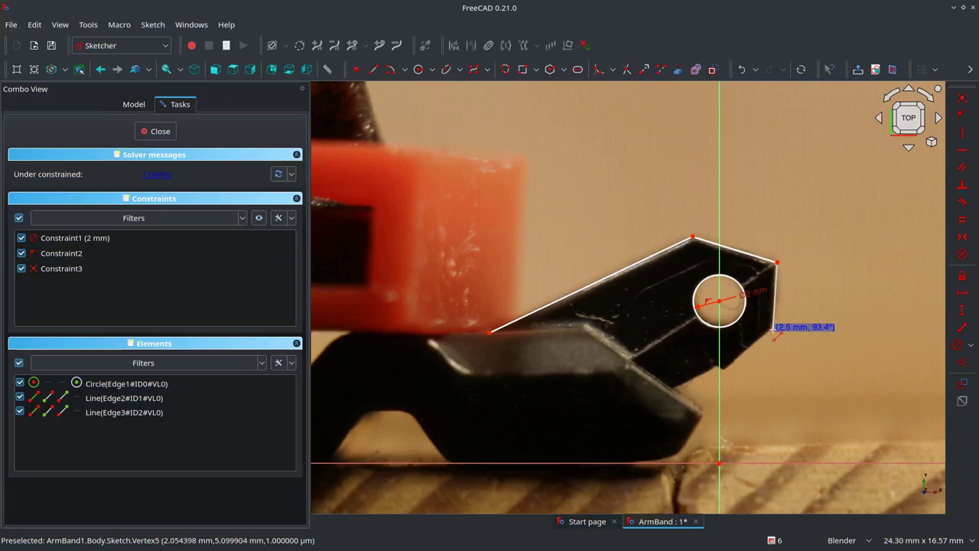
pyautogui.scroll(4, 774, 331)
pyautogui.click(776, 326)
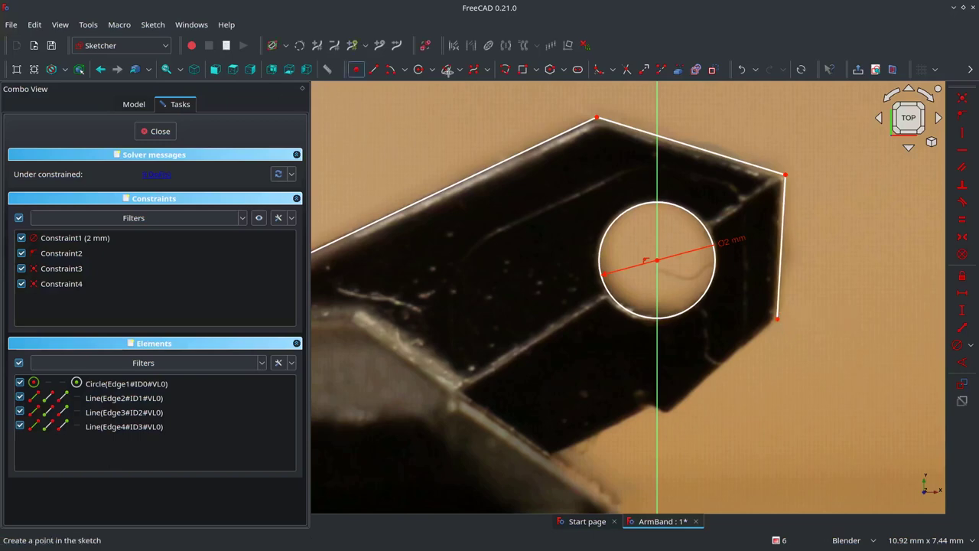
# - Continue the outline from the lower-right corner below the hole, into the notch and along the lower jaw
pyautogui.click(374, 69)
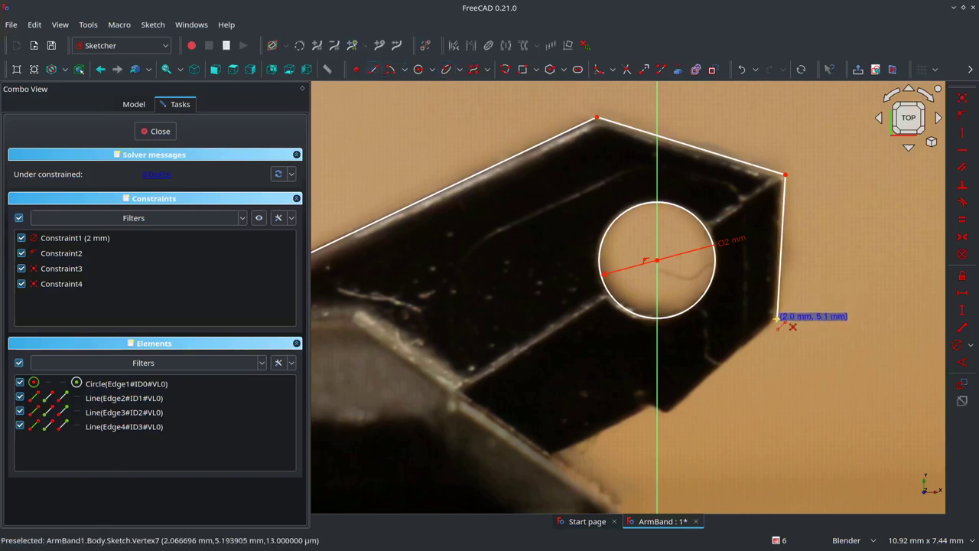
pyautogui.click(776, 319)
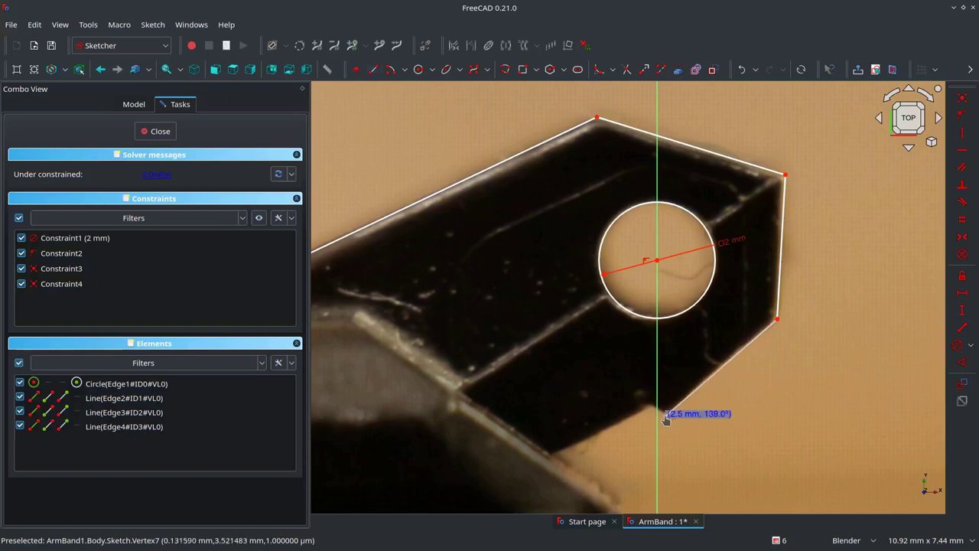
pyautogui.click(666, 415)
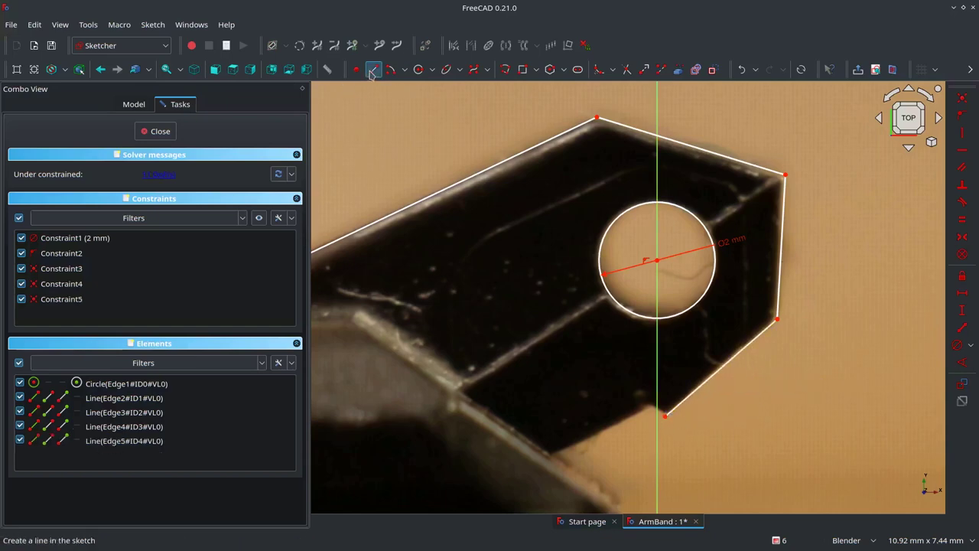
pyautogui.scroll(3, 665, 416)
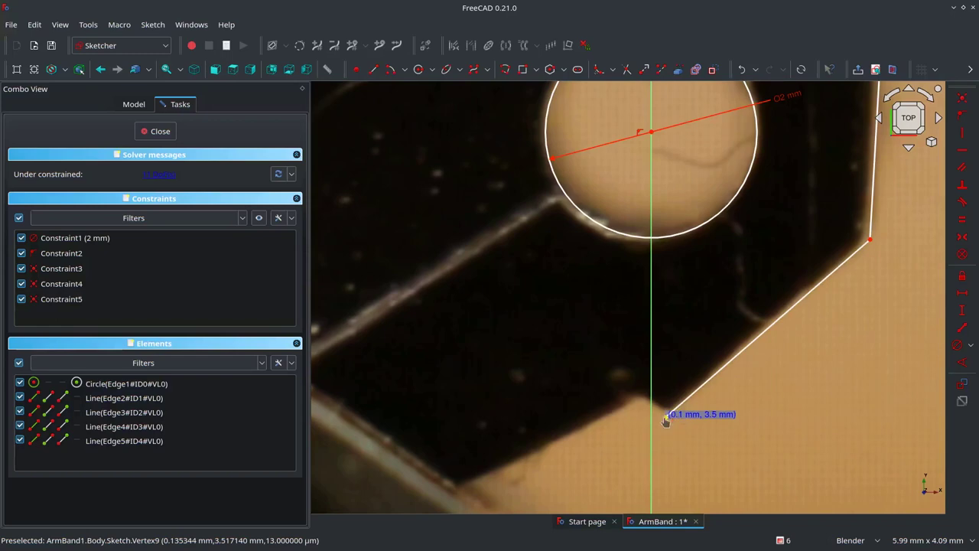
pyautogui.click(666, 417)
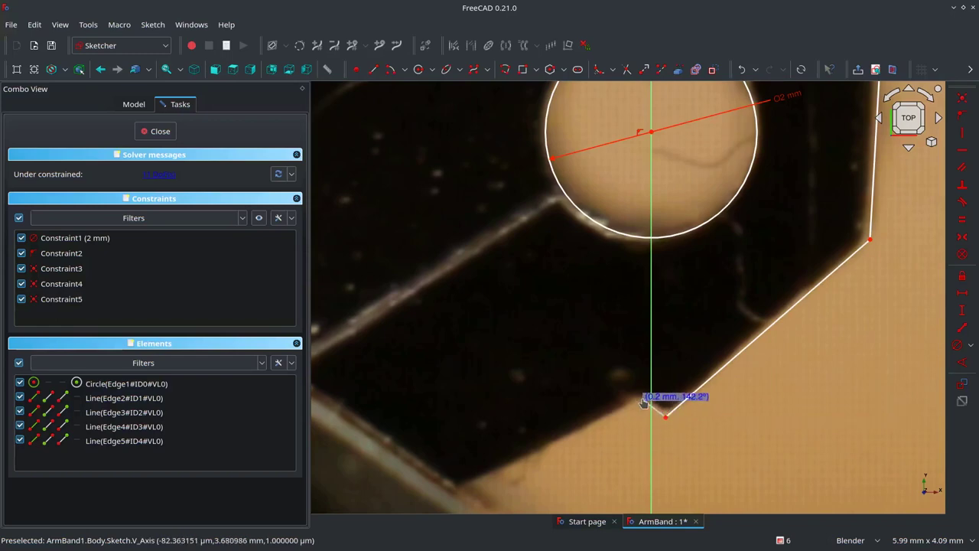
pyautogui.click(643, 400)
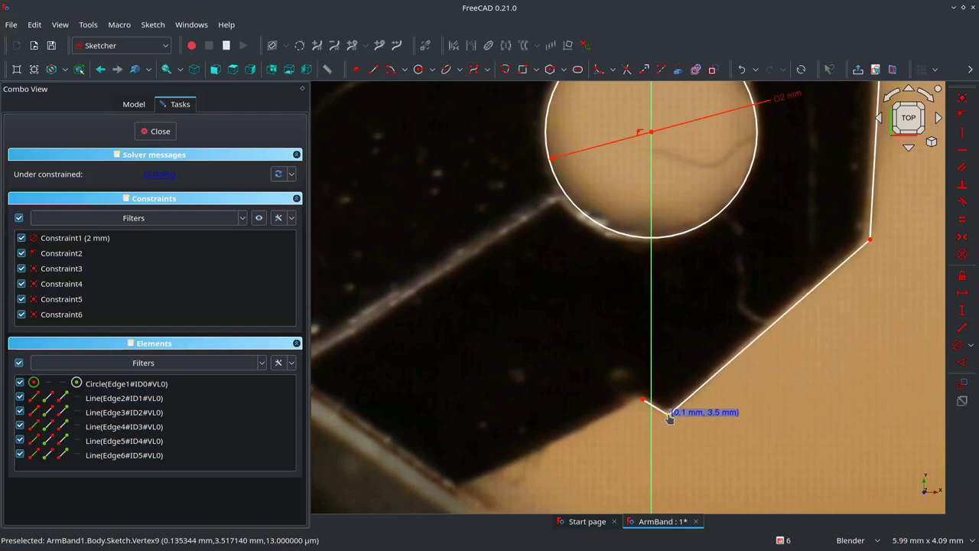
pyautogui.scroll(-3, 670, 417)
pyautogui.scroll(1, 744, 337)
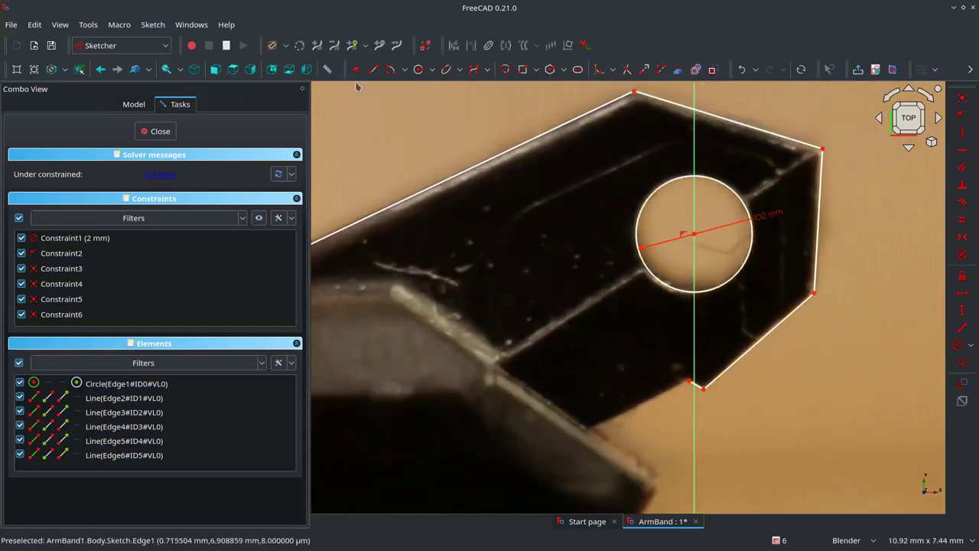
pyautogui.click(689, 380)
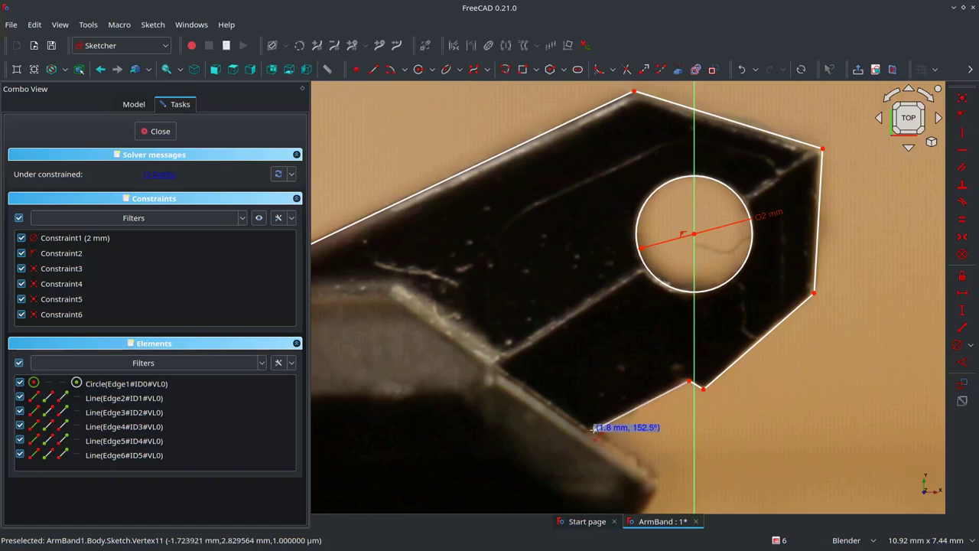
pyautogui.click(595, 429)
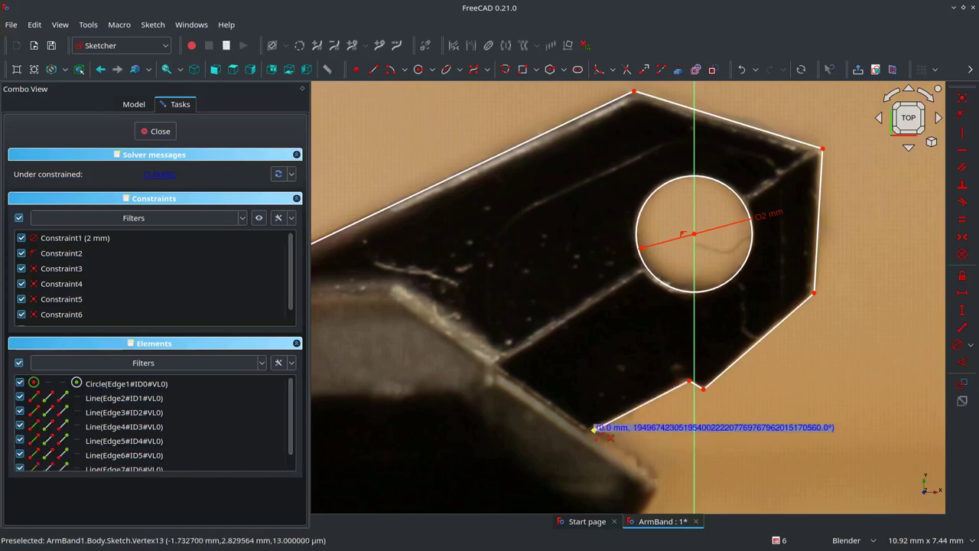
pyautogui.click(594, 429)
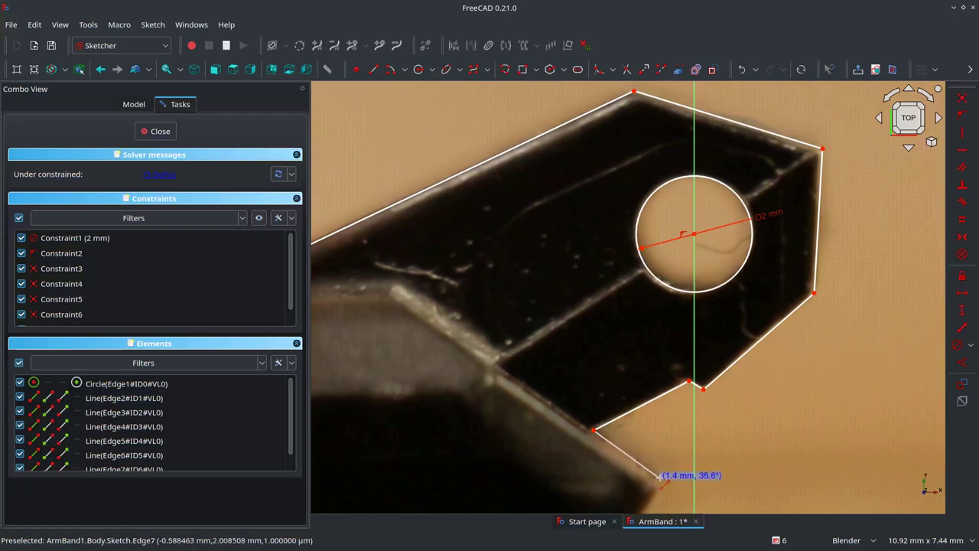
# - Trace the jaw's front tip and its front face down to near the ground
pyautogui.click(662, 480)
pyautogui.scroll(-3, 663, 480)
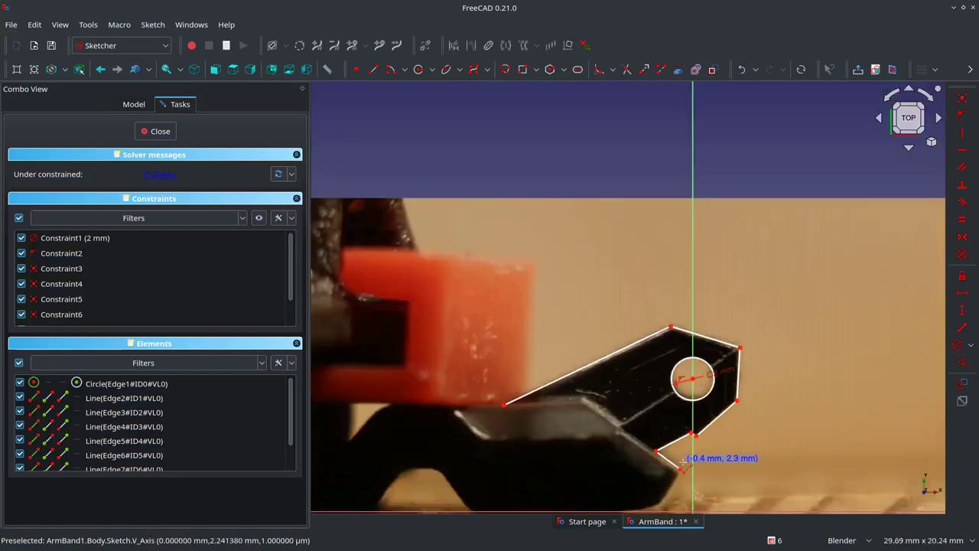
pyautogui.scroll(5, 674, 331)
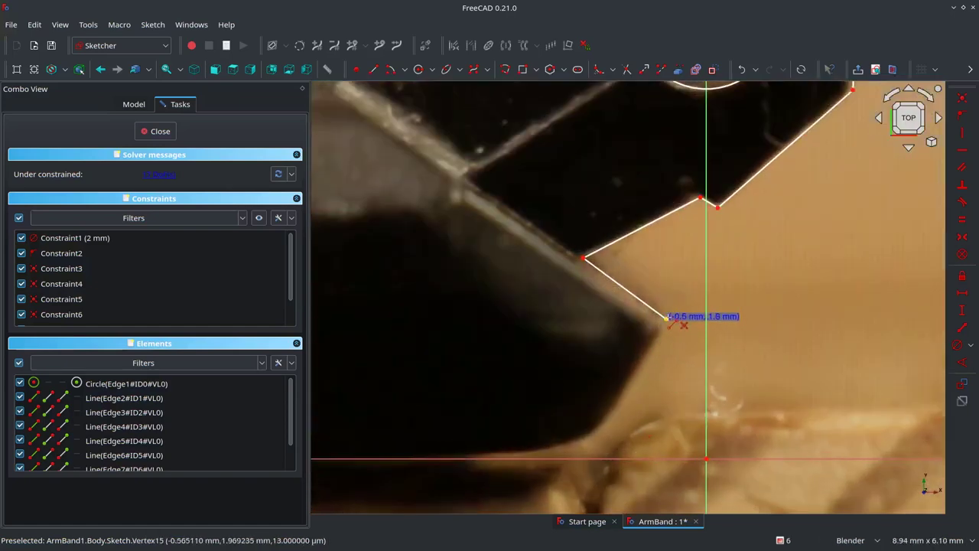
pyautogui.click(666, 320)
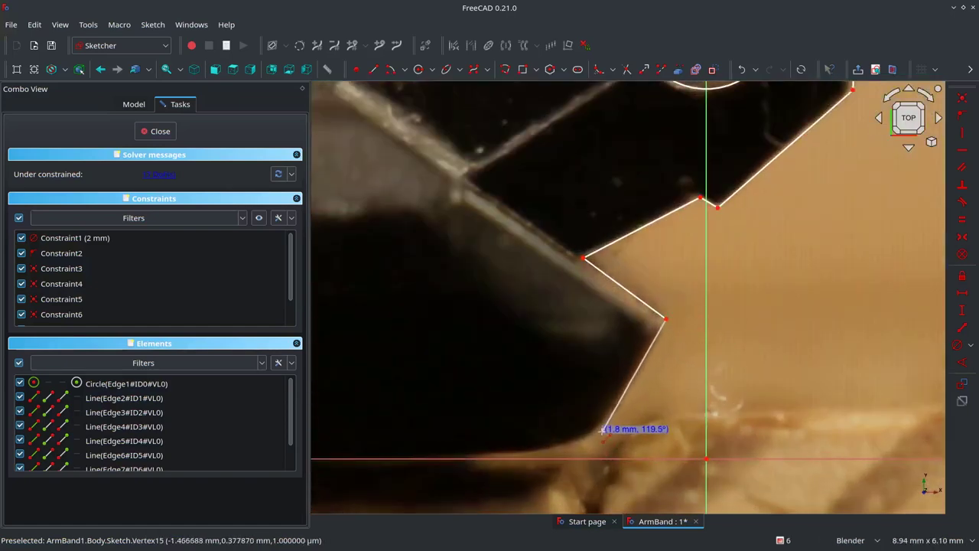
pyautogui.click(604, 432)
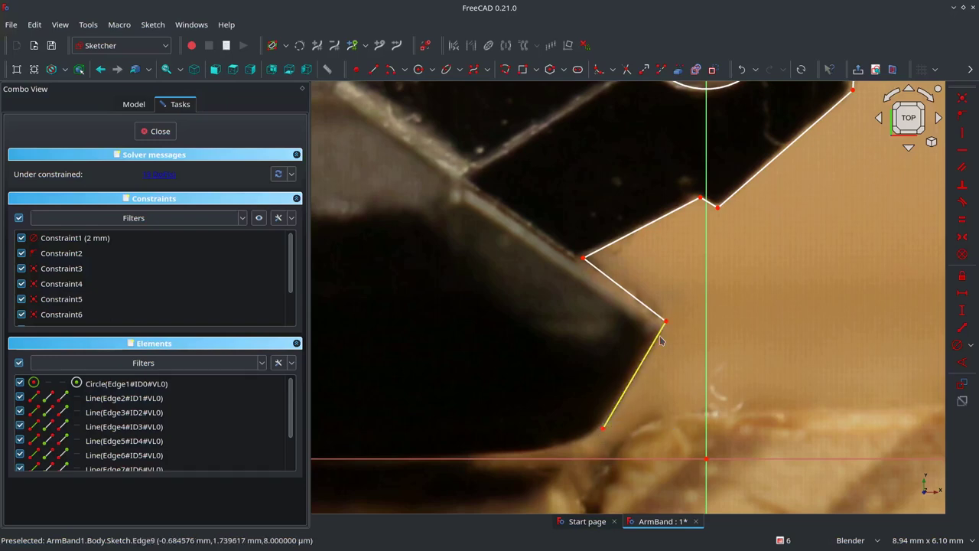
pyautogui.scroll(-1, 586, 313)
pyautogui.scroll(-1, 586, 318)
pyautogui.scroll(-1, 586, 321)
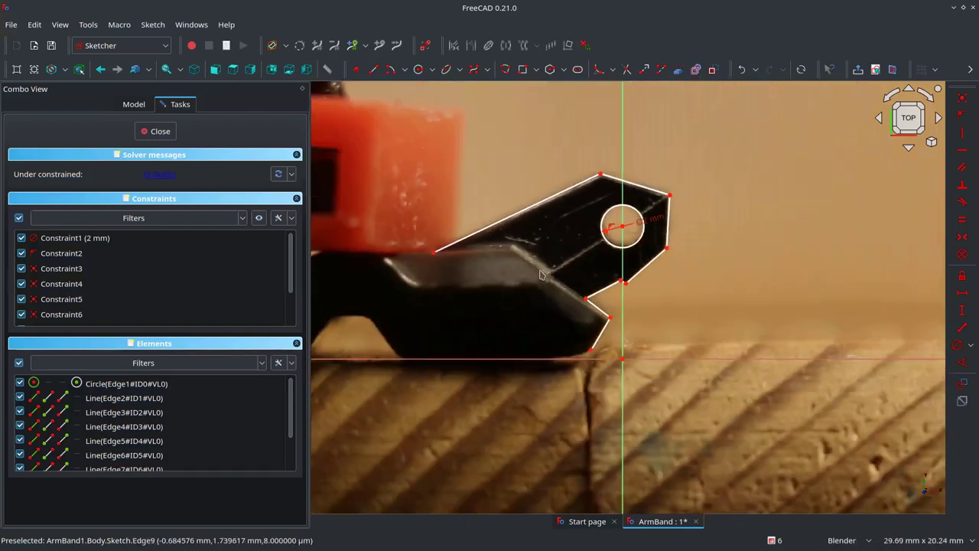
pyautogui.scroll(2, 540, 275)
pyautogui.scroll(-3, 543, 276)
pyautogui.scroll(2, 581, 276)
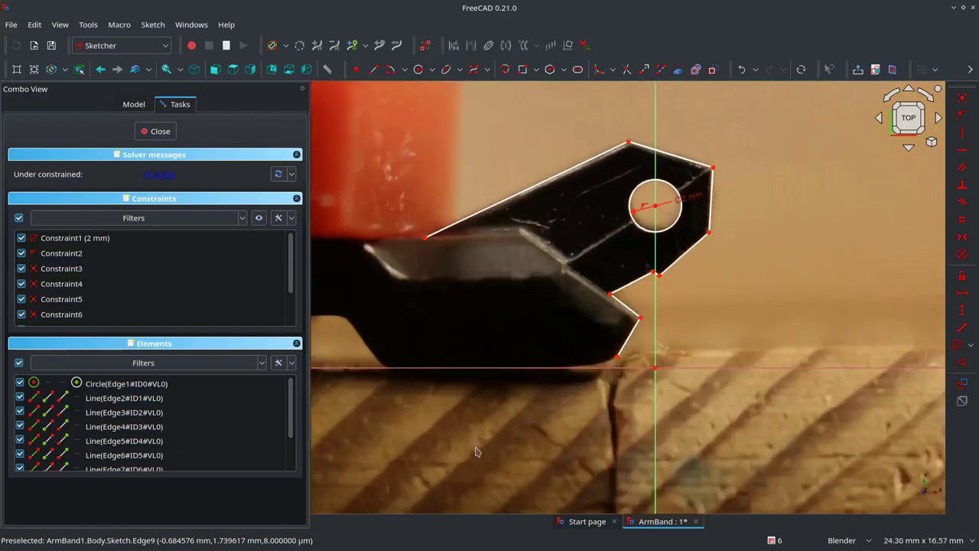
pyautogui.scroll(2, 538, 424)
pyautogui.scroll(-1, 507, 319)
pyautogui.scroll(1, 523, 327)
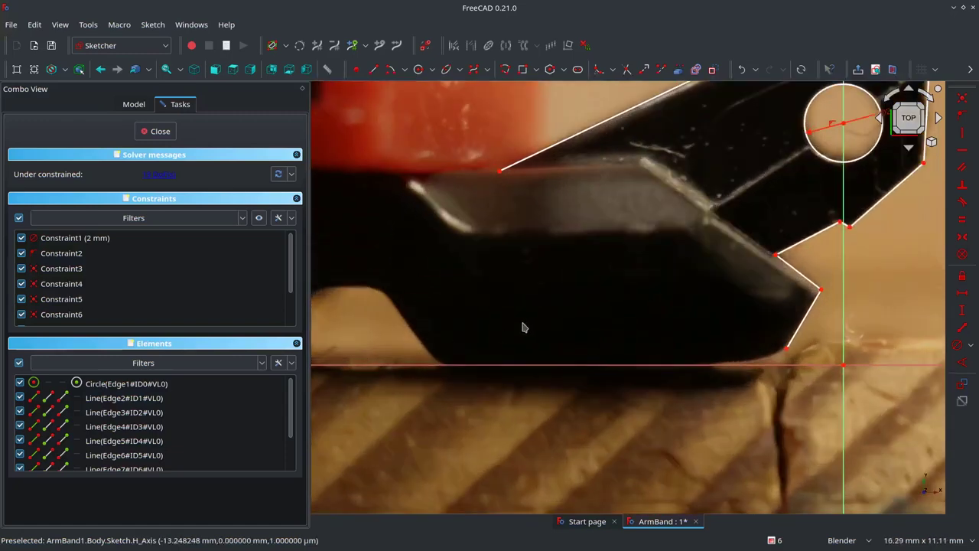
# - Draw a horizontal base line along the H axis at ground level
pyautogui.click(374, 69)
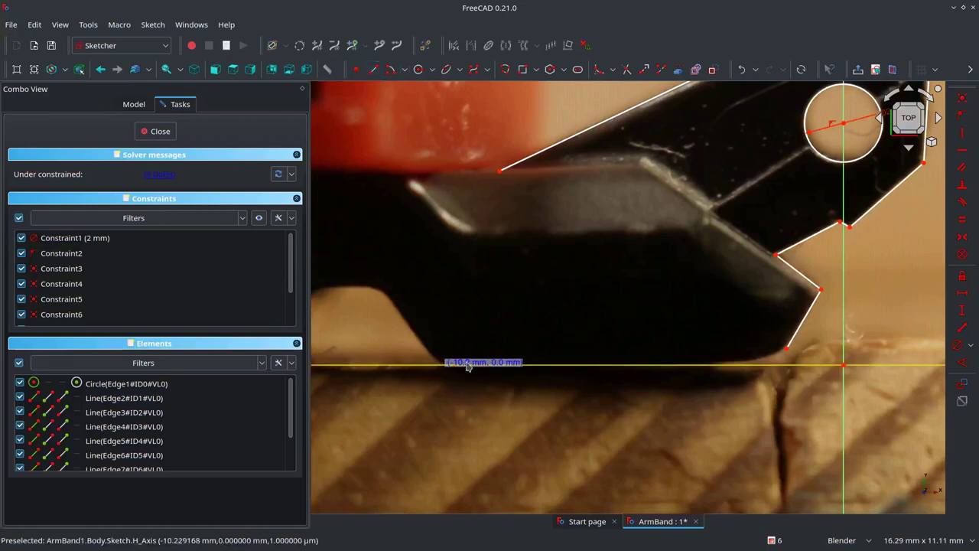
pyautogui.click(444, 365)
pyautogui.click(724, 365)
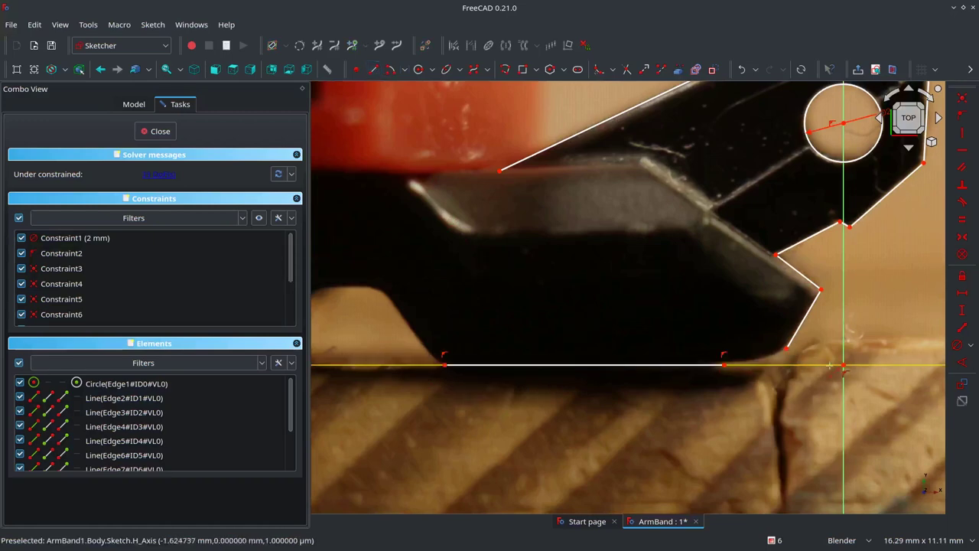
pyautogui.scroll(-2, 688, 360)
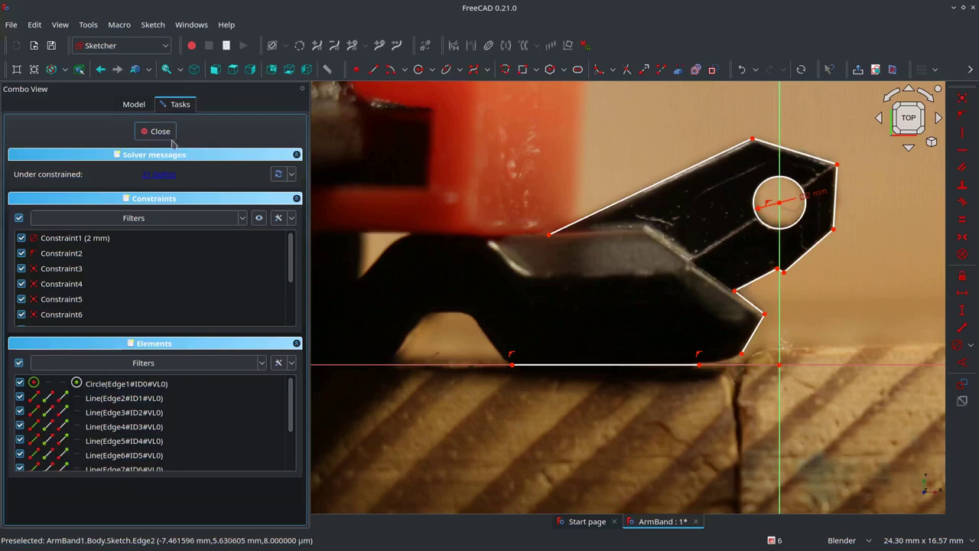
# - Close the sketch and return to Part Design
pyautogui.click(164, 137)
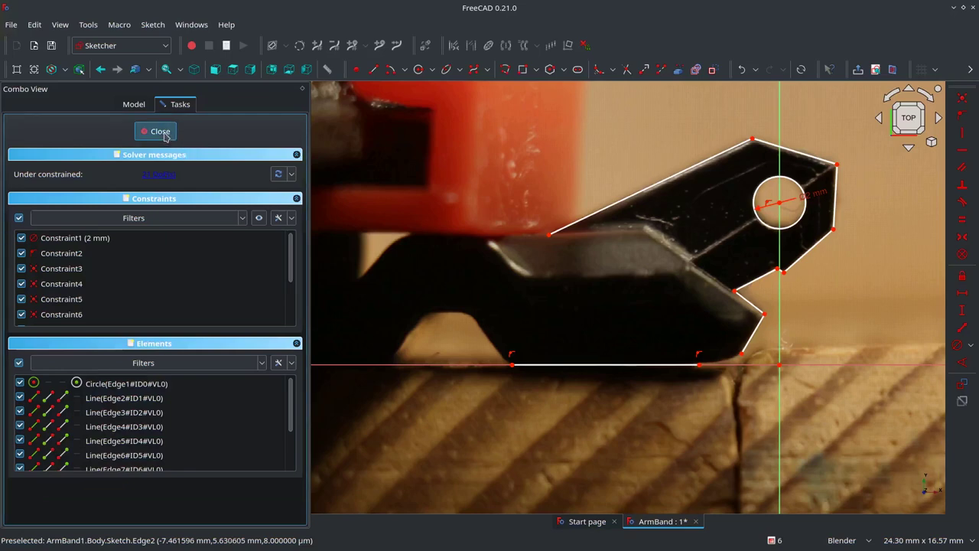
pyautogui.scroll(-5, 382, 271)
pyautogui.scroll(1, 331, 313)
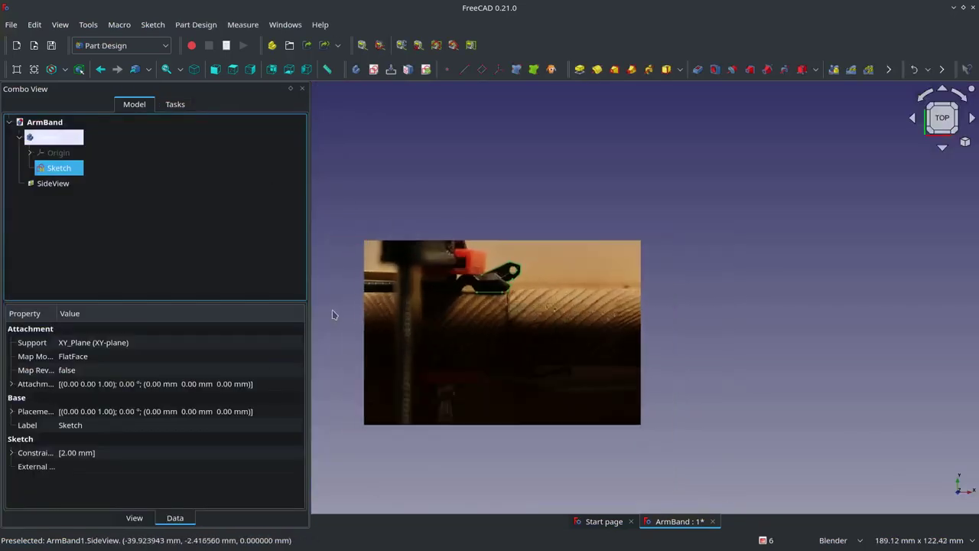
# - Drag SideViewFull1.JPG from the Dolphin photo folder into FreeCAD's 3D view
pyautogui.hotkey('alt', 'Tab')
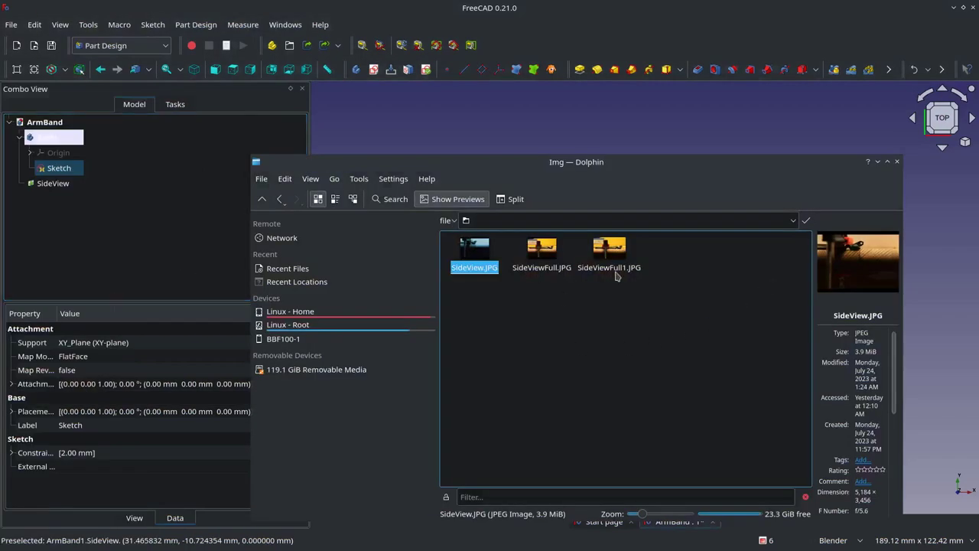
pyautogui.moveTo(612, 265); pyautogui.dragTo(640, 128)
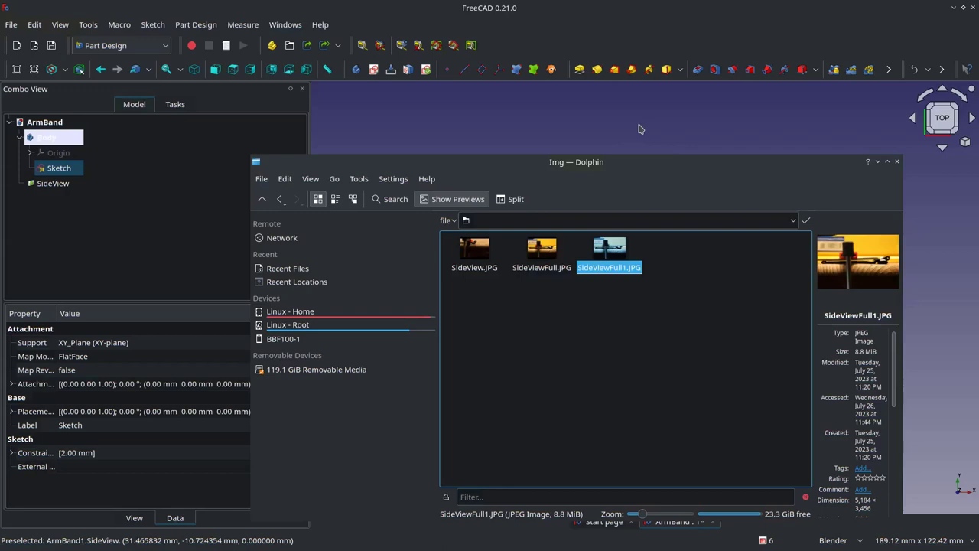
pyautogui.click(107, 272)
# - Select SideView to view its placement and size, zooming to compare it with SideViewFull1
pyautogui.scroll(2, 693, 310)
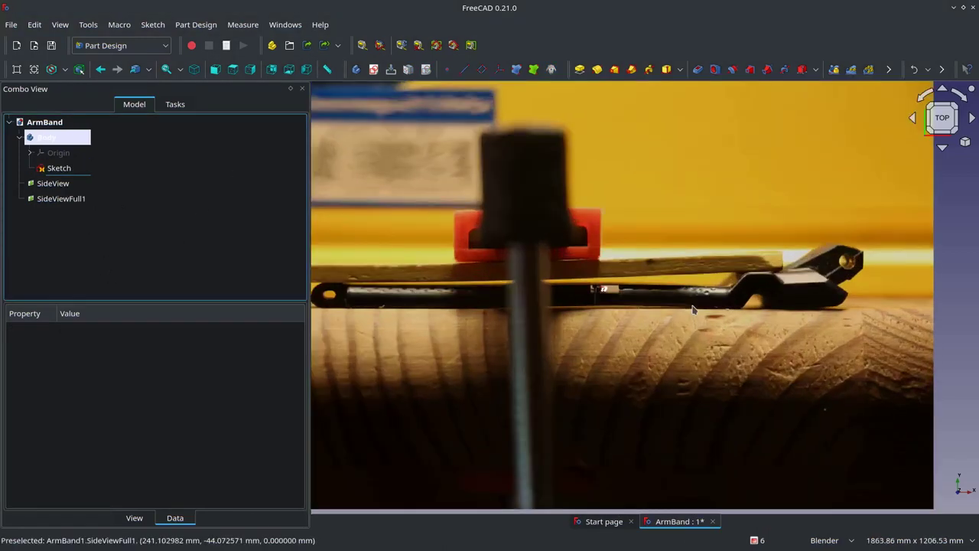
pyautogui.scroll(2, 697, 302)
pyautogui.scroll(2, 710, 279)
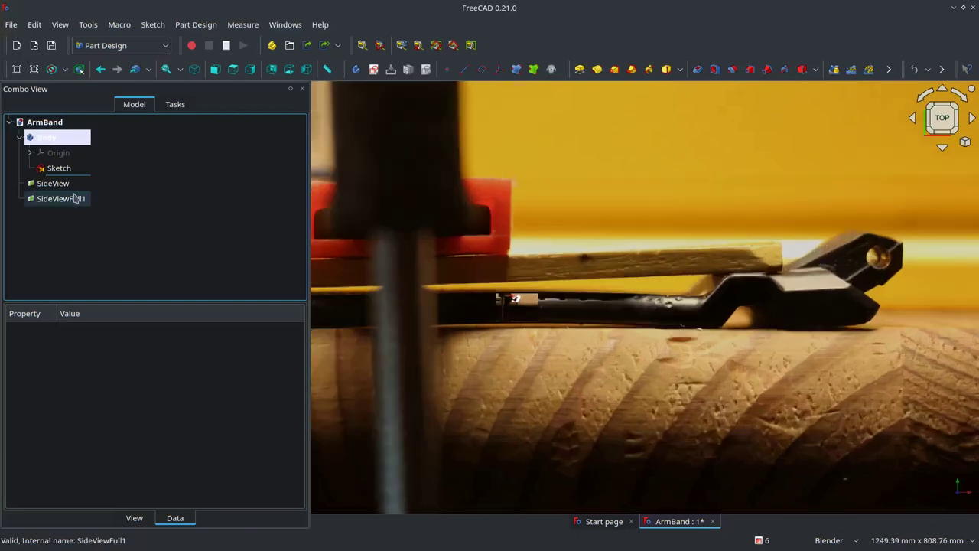
pyautogui.click(52, 183)
pyautogui.scroll(-2, 428, 325)
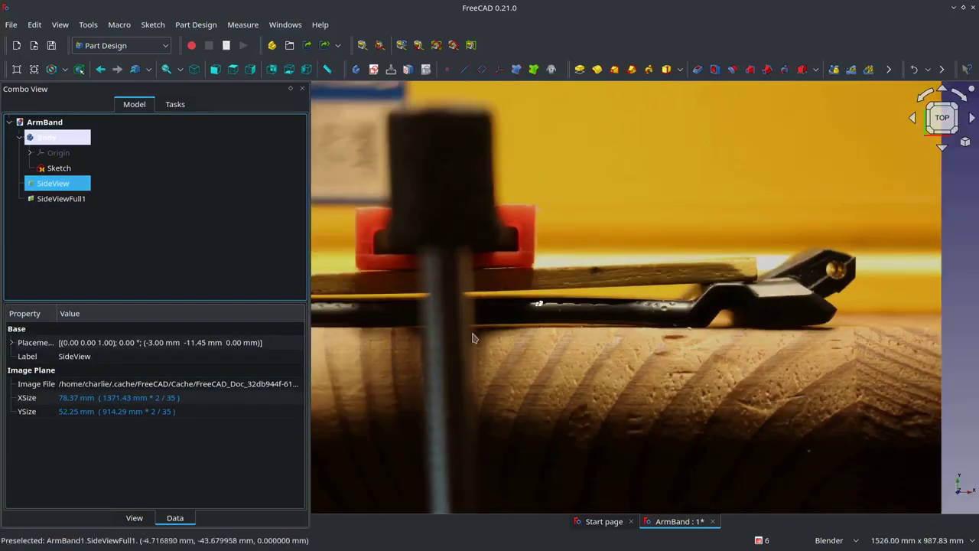
pyautogui.scroll(-4, 459, 336)
pyautogui.scroll(3, 443, 333)
pyautogui.scroll(2, 416, 334)
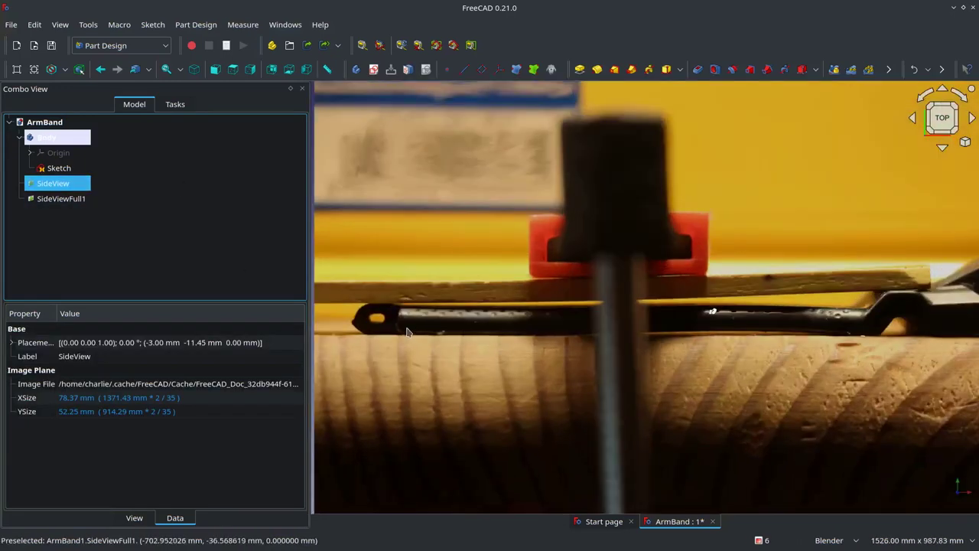
pyautogui.scroll(-3, 459, 332)
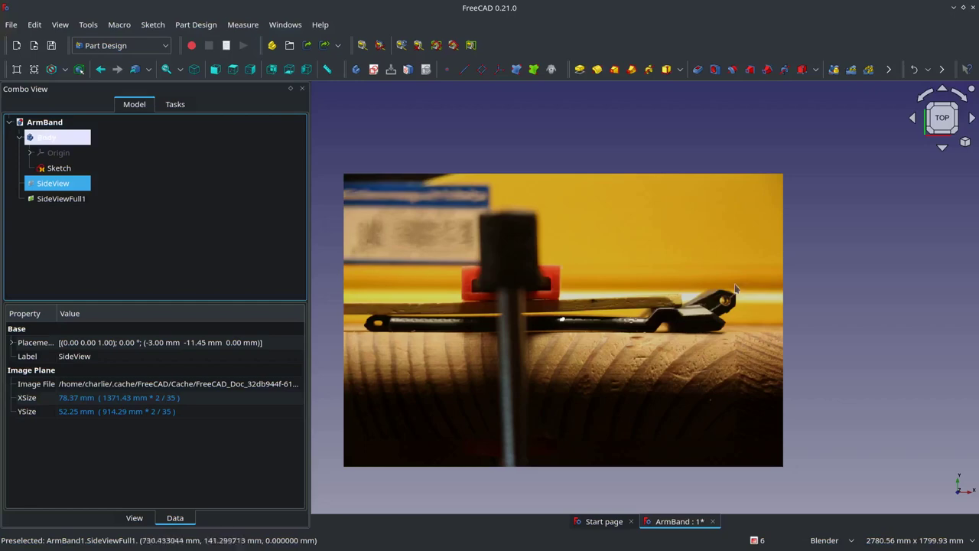
pyautogui.scroll(6, 731, 317)
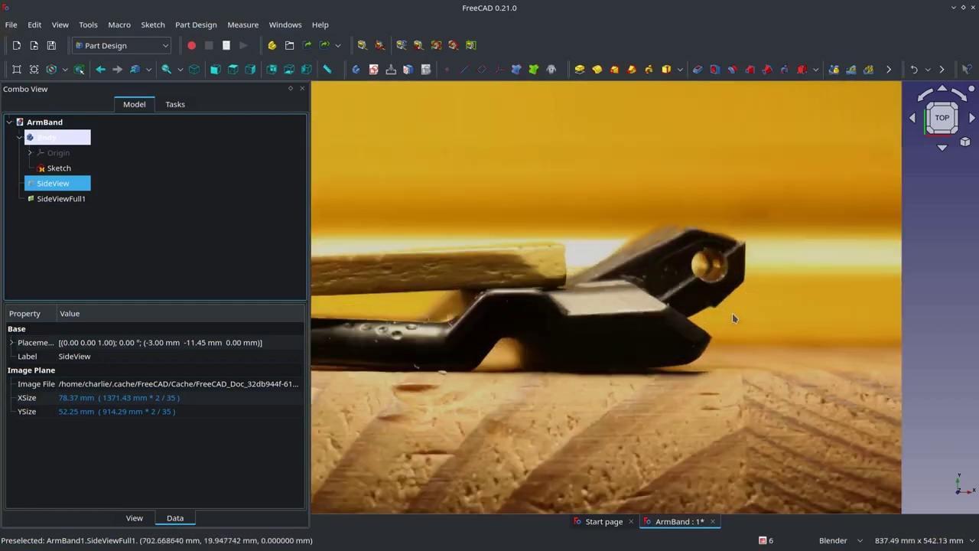
pyautogui.scroll(-2, 688, 317)
pyautogui.scroll(-3, 650, 320)
pyautogui.scroll(-3, 581, 329)
pyautogui.scroll(1, 536, 334)
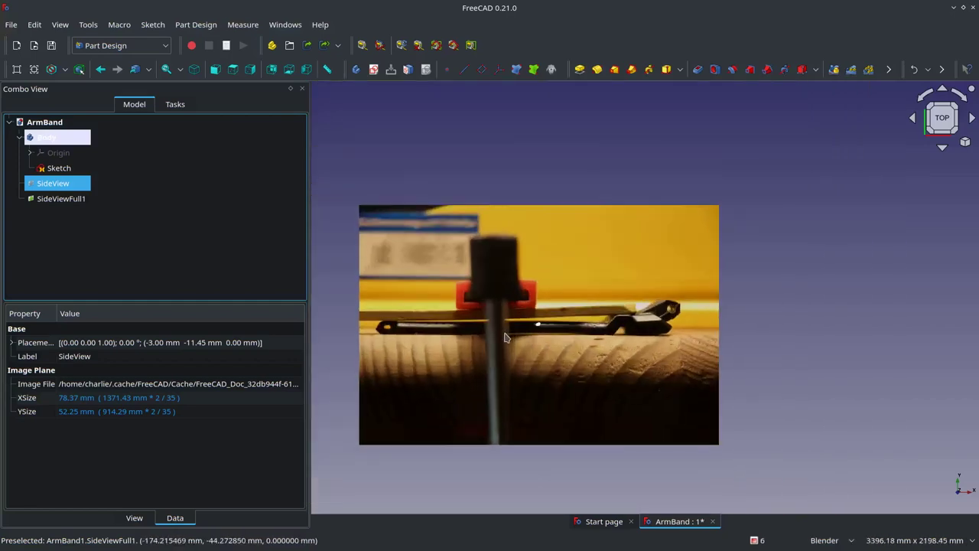
pyautogui.scroll(1, 517, 330)
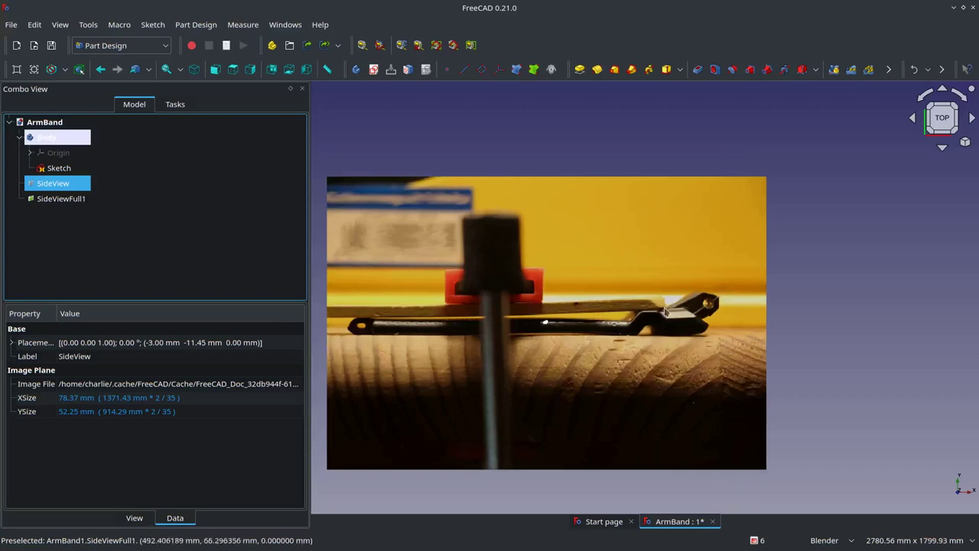
pyautogui.scroll(4, 666, 310)
pyautogui.scroll(3, 700, 266)
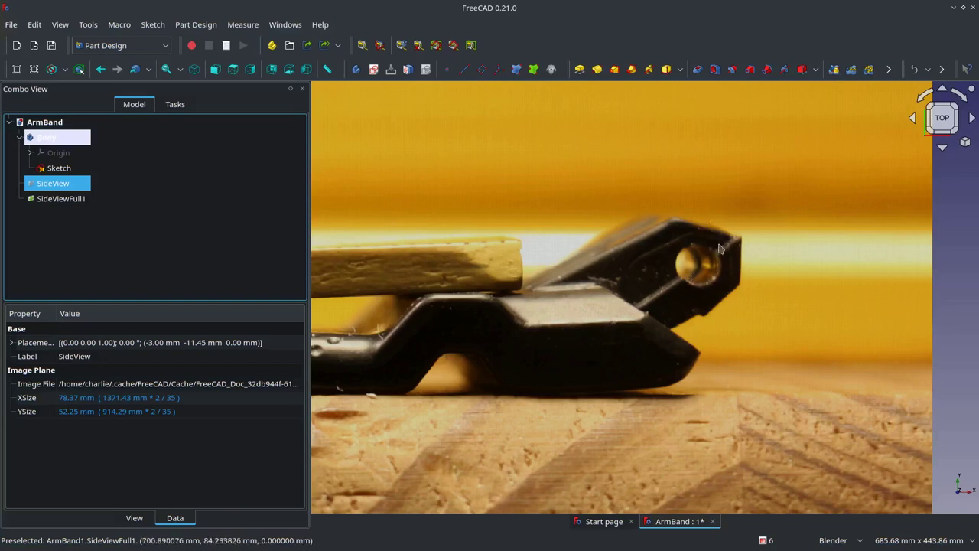
pyautogui.scroll(-3, 815, 269)
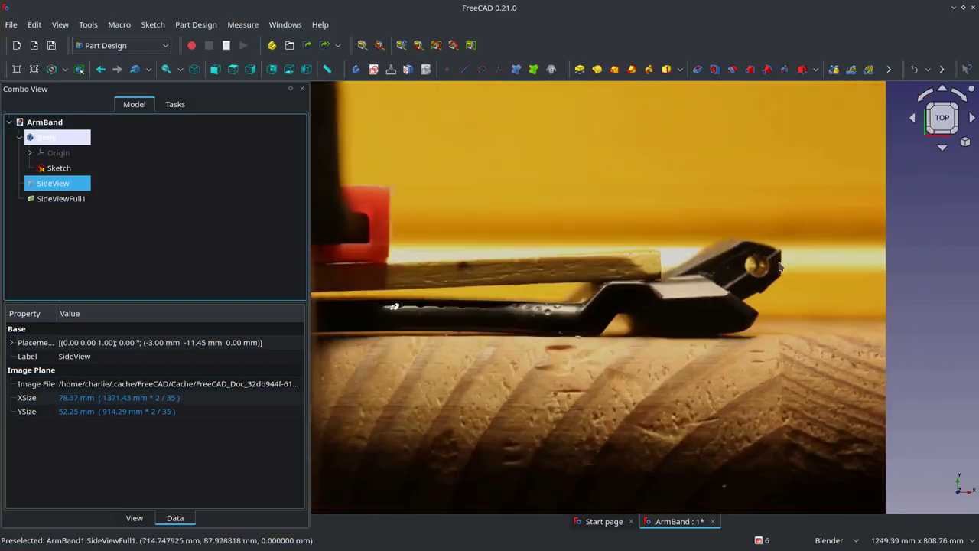
pyautogui.scroll(2, 784, 264)
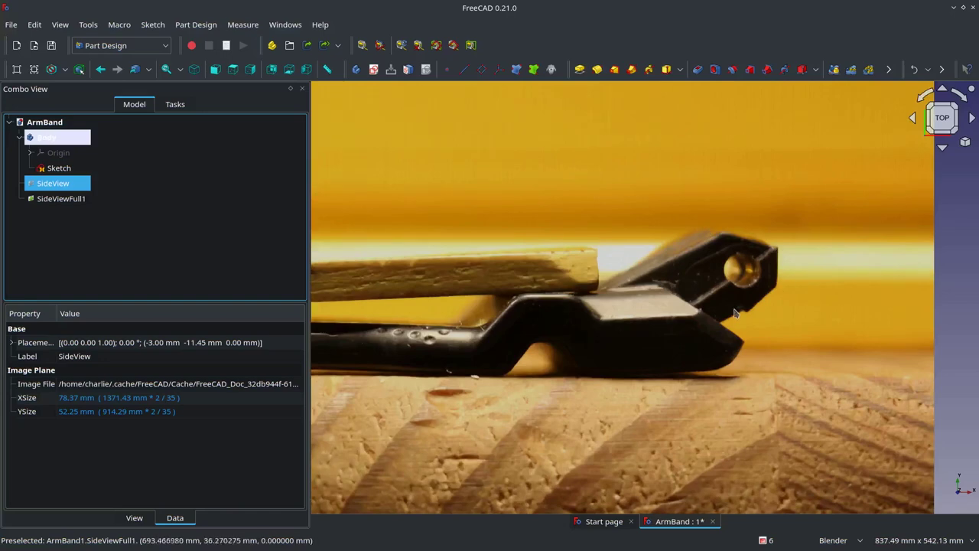
pyautogui.scroll(-3, 748, 333)
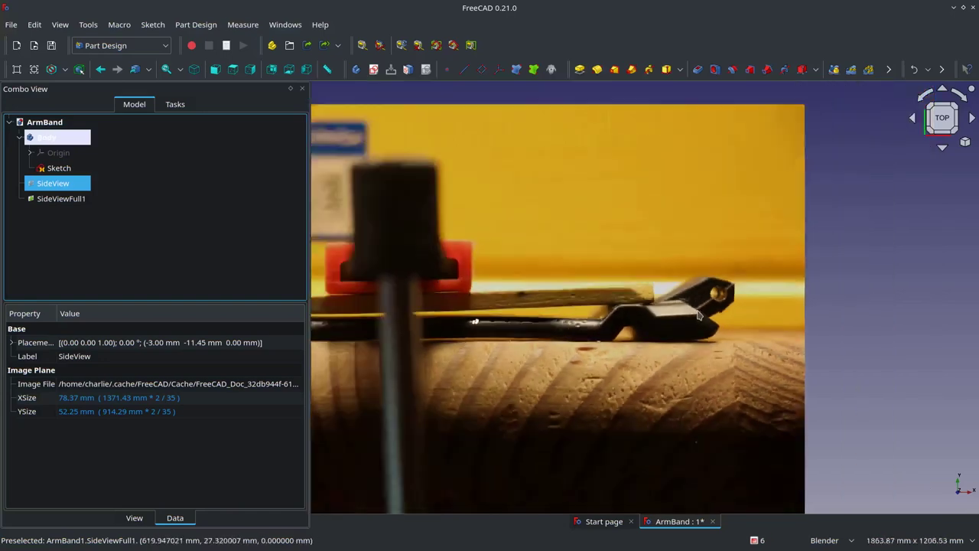
pyautogui.scroll(-5, 719, 322)
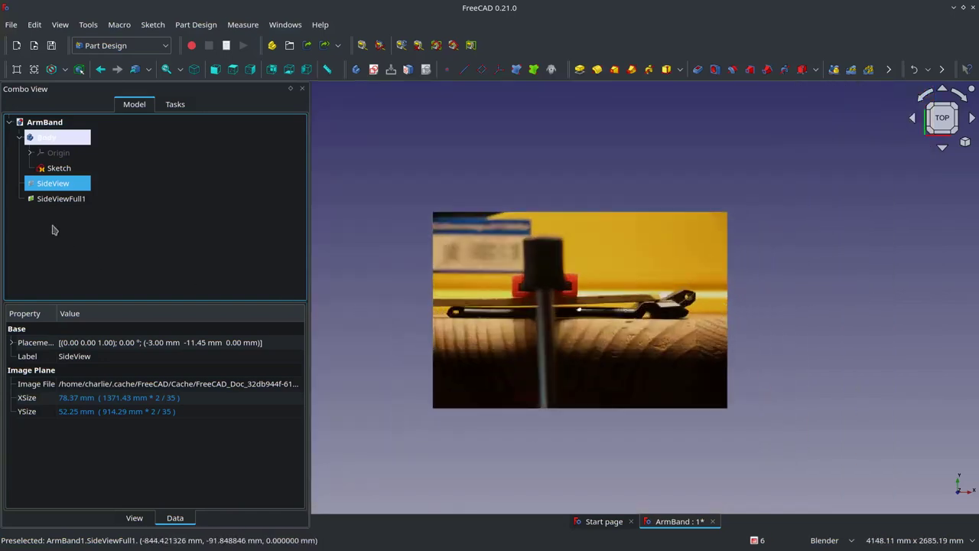
# - Toggle SideView's visibility to compare it against the SideViewFull1 photo
pyautogui.press('space')
pyautogui.click(68, 200)
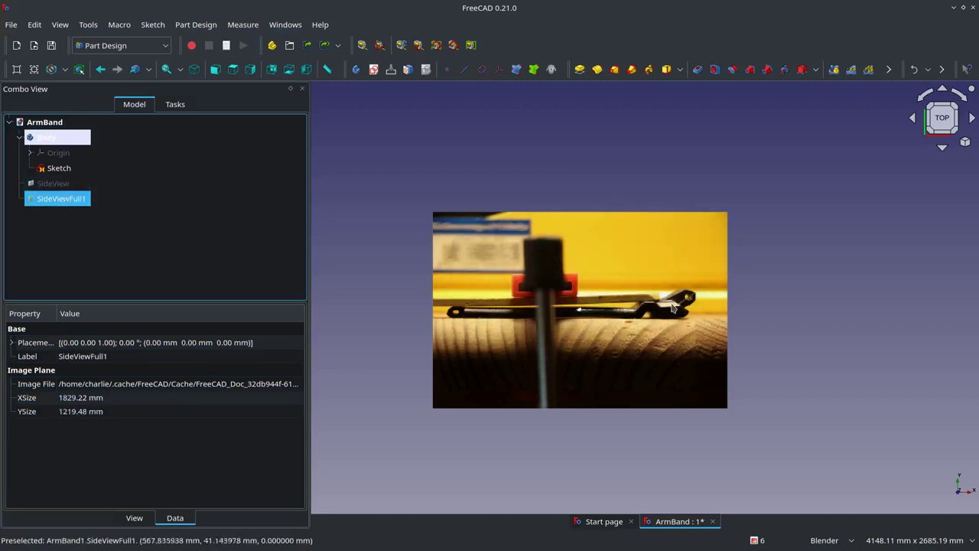
pyautogui.scroll(3, 673, 307)
pyautogui.scroll(2, 698, 261)
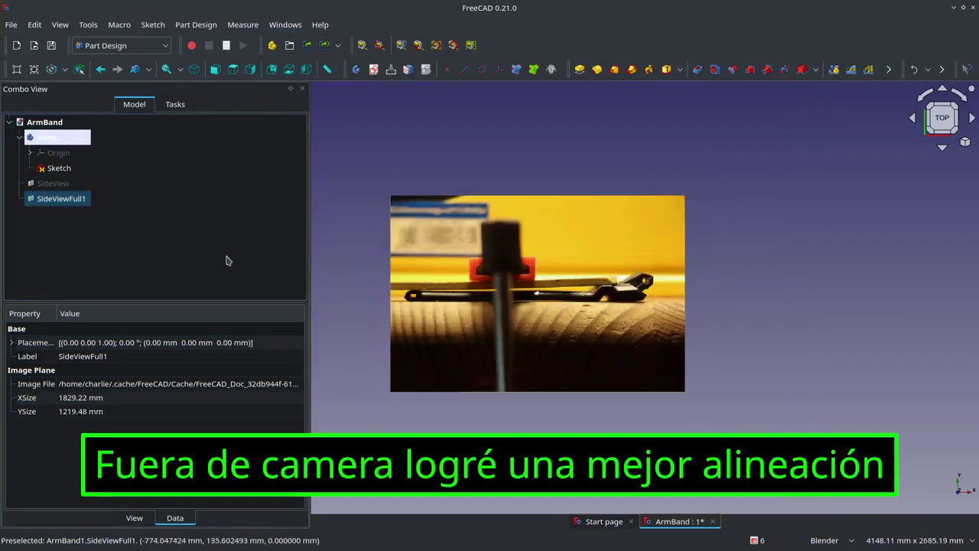
pyautogui.click(58, 185)
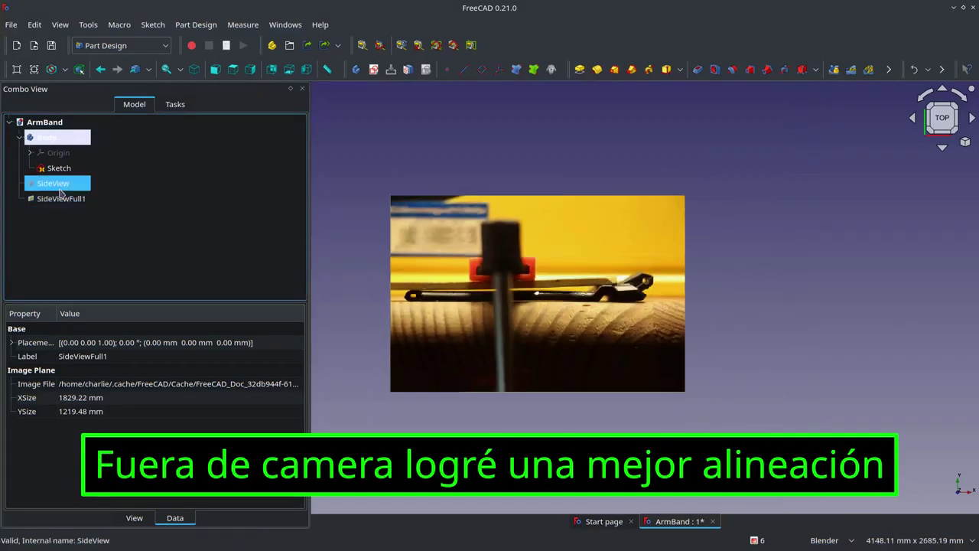
pyautogui.press('space')
# - Delete the SideViewFull1 image plane and make SideView visible again
pyautogui.click(62, 198)
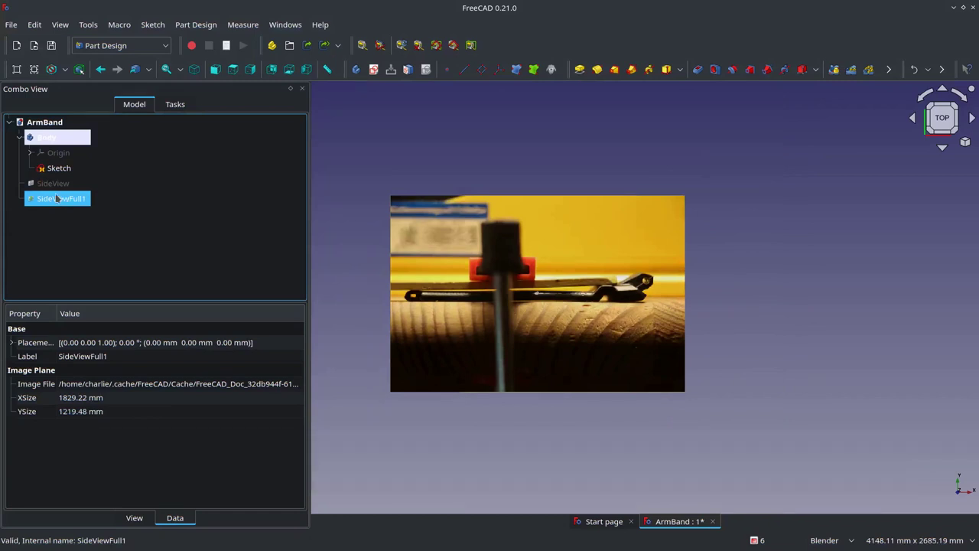
pyautogui.press('Delete')
pyautogui.click(53, 183)
pyautogui.press('space')
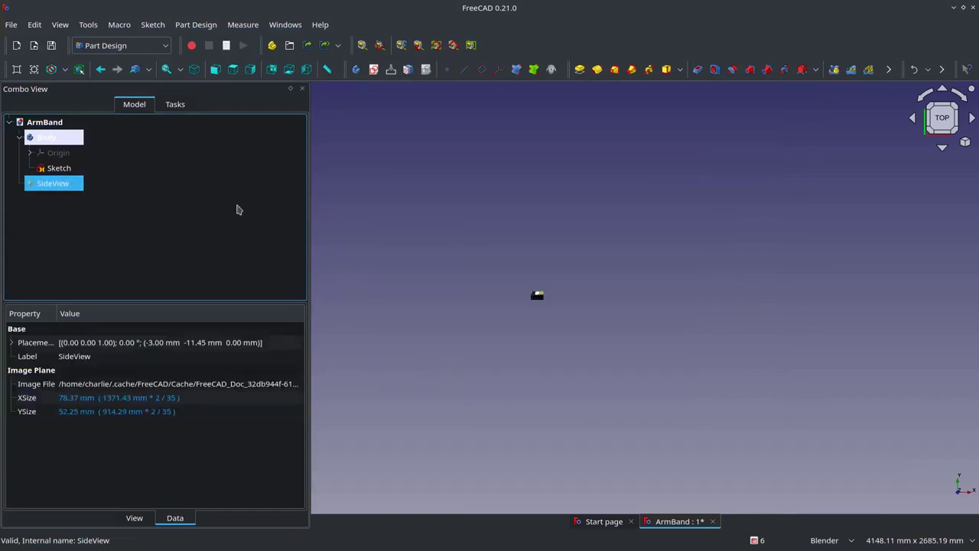
pyautogui.scroll(3, 536, 296)
pyautogui.scroll(3, 489, 318)
pyautogui.scroll(3, 459, 302)
pyautogui.scroll(2, 375, 273)
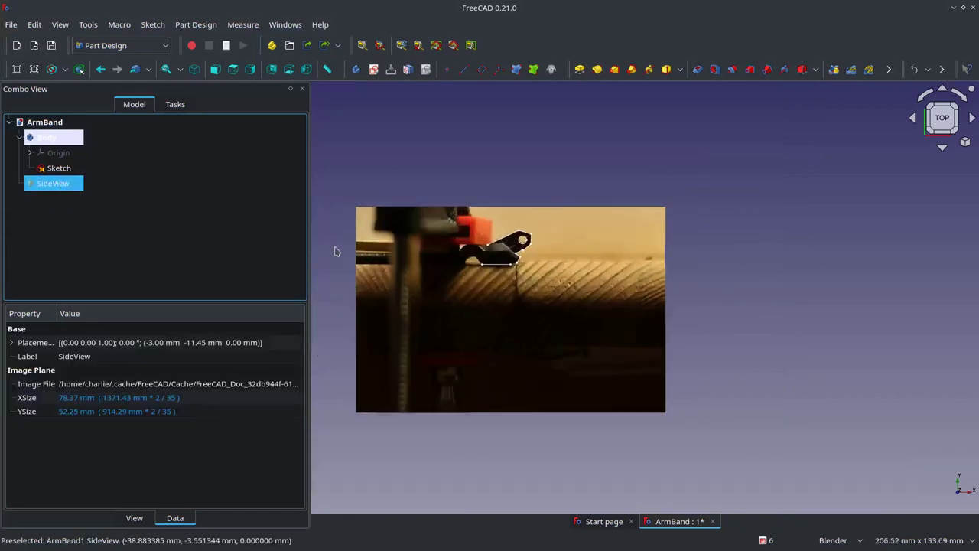
# - Reopen the ArmBand sketch for editing
pyautogui.doubleClick(58, 173)
pyautogui.scroll(2, 589, 306)
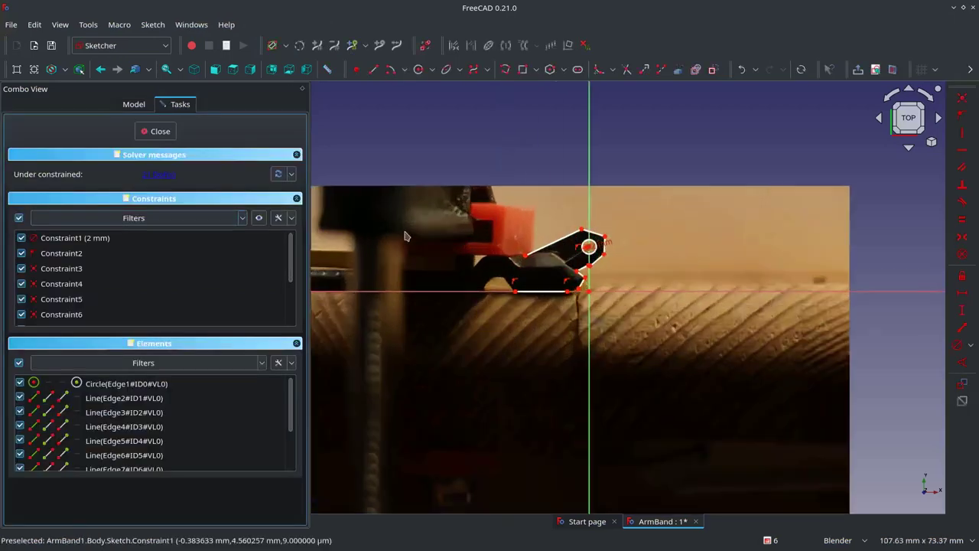
pyautogui.scroll(2, 589, 310)
pyautogui.scroll(2, 590, 311)
pyautogui.scroll(-2, 590, 311)
pyautogui.scroll(2, 623, 343)
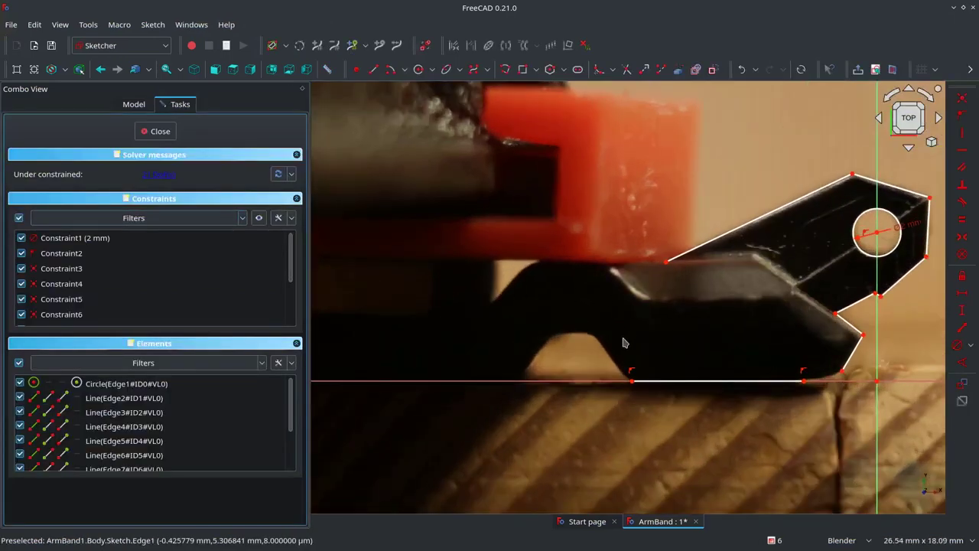
# - Draw a line from left of the top edge joining the top-edge vertex
pyautogui.click(379, 75)
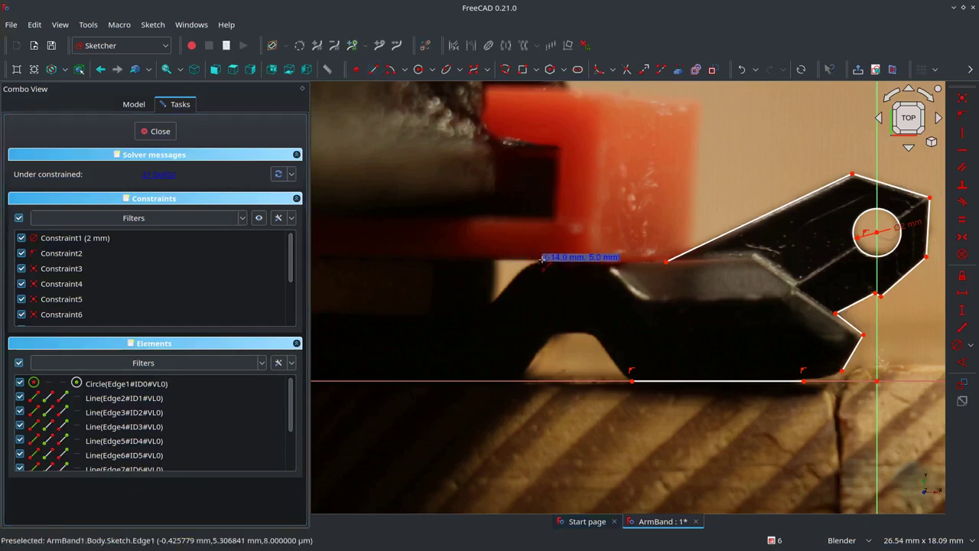
pyautogui.click(542, 259)
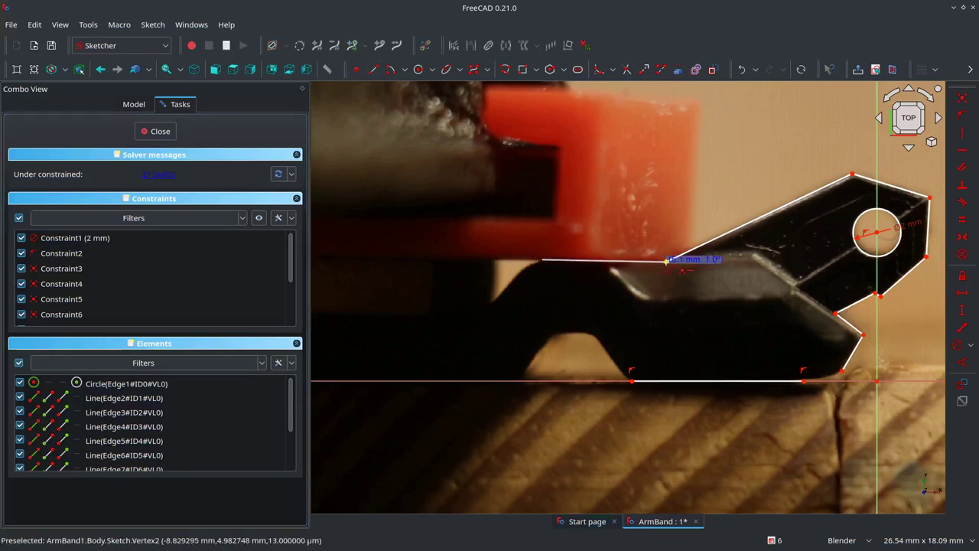
pyautogui.click(667, 264)
pyautogui.scroll(-1, 612, 321)
pyautogui.scroll(-1, 589, 302)
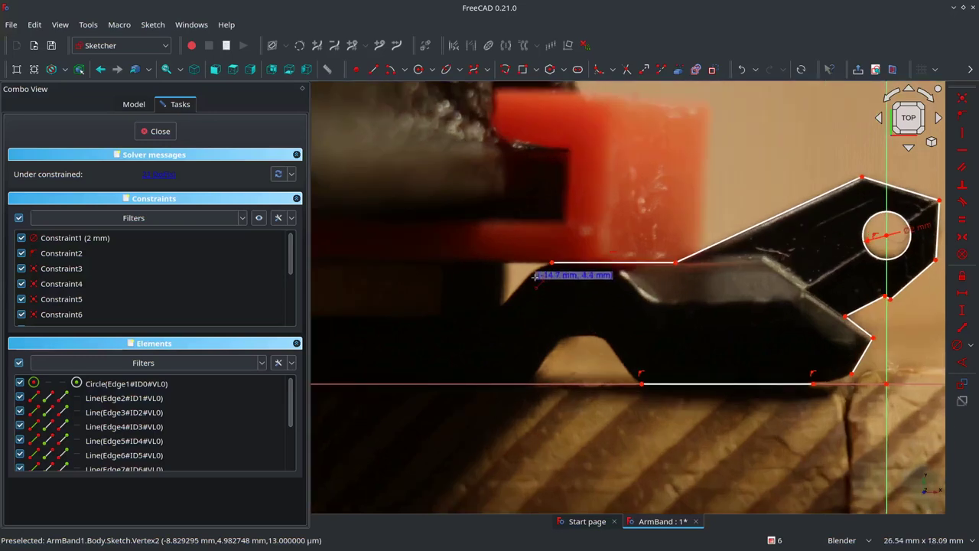
pyautogui.scroll(-1, 535, 291)
pyautogui.scroll(-2, 497, 310)
pyautogui.scroll(4, 474, 291)
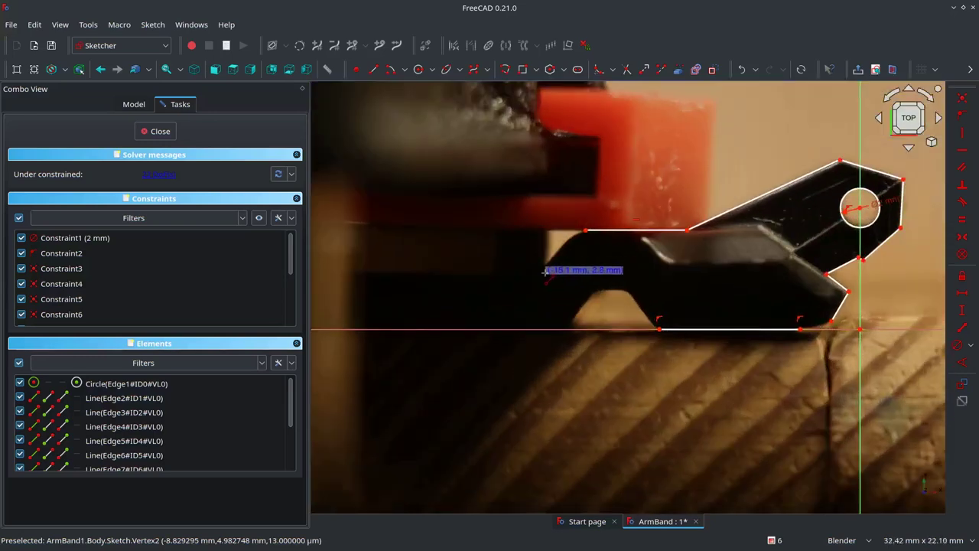
# - Trace the arm's sloped left end down to the outline's lower-left corner
pyautogui.click(584, 231)
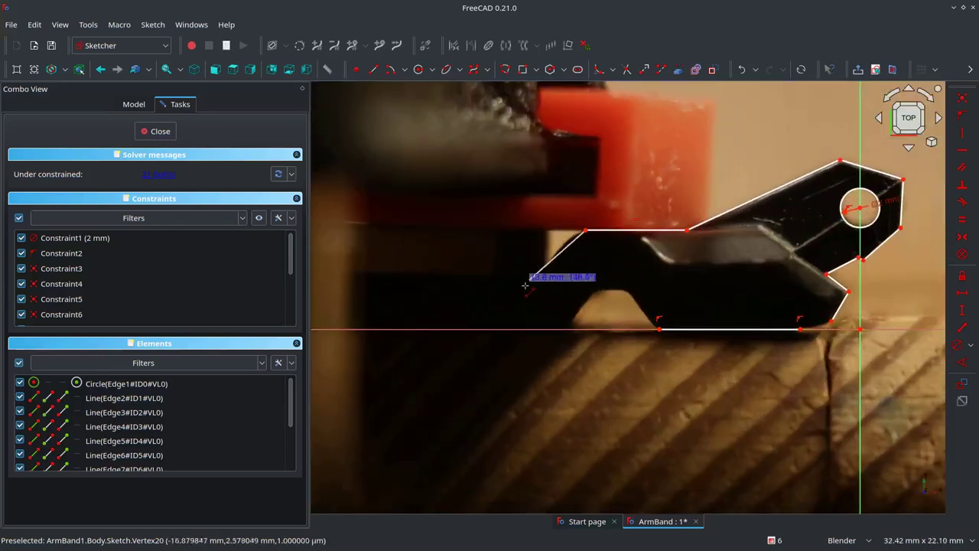
pyautogui.click(529, 281)
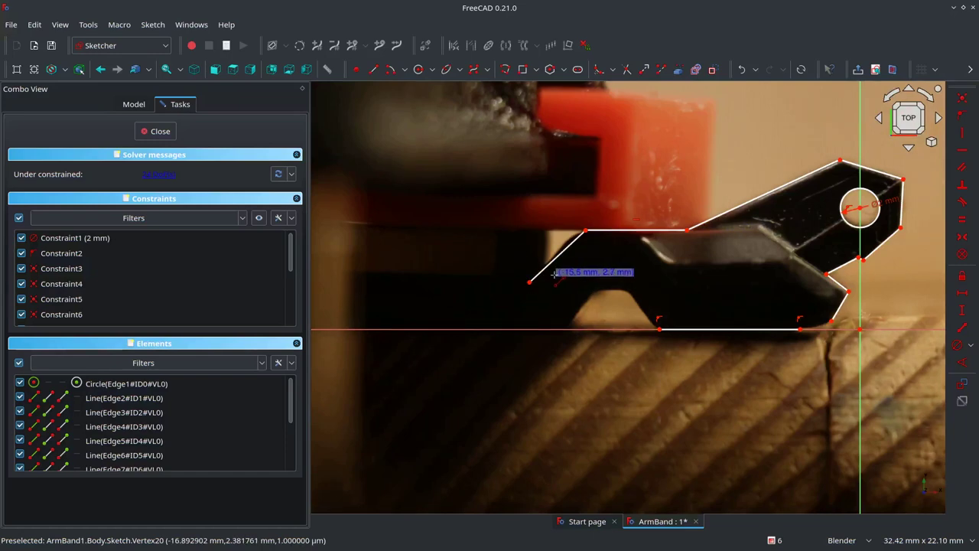
pyautogui.scroll(-4, 551, 268)
pyautogui.scroll(-2, 555, 256)
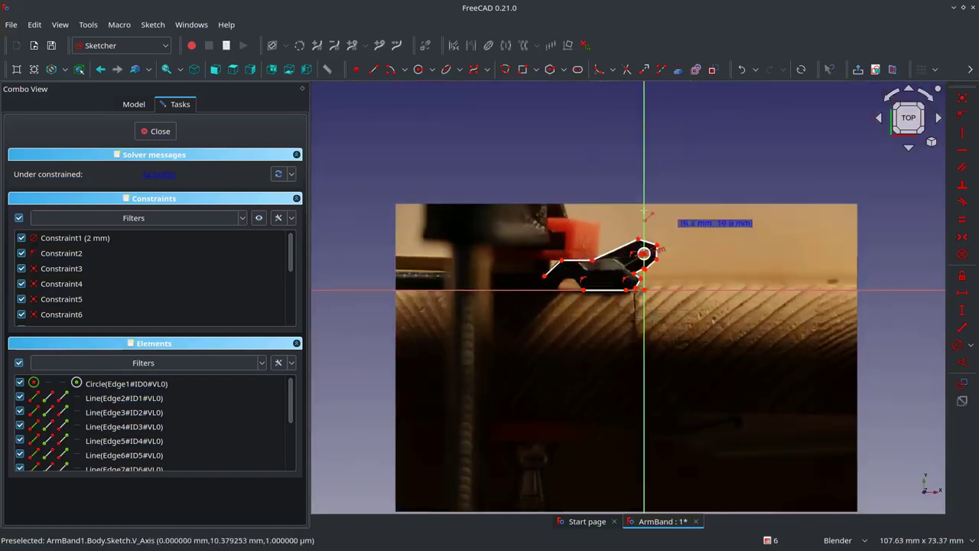
pyautogui.scroll(2, 459, 274)
pyautogui.scroll(3, 505, 275)
pyautogui.scroll(-3, 612, 268)
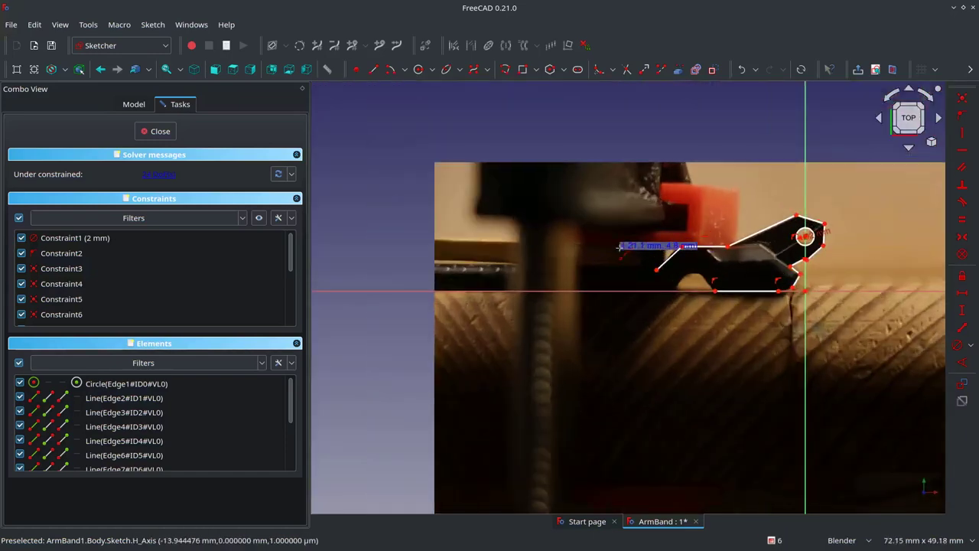
pyautogui.scroll(3, 654, 257)
pyautogui.scroll(1, 688, 260)
pyautogui.scroll(-3, 693, 260)
pyautogui.scroll(-2, 693, 261)
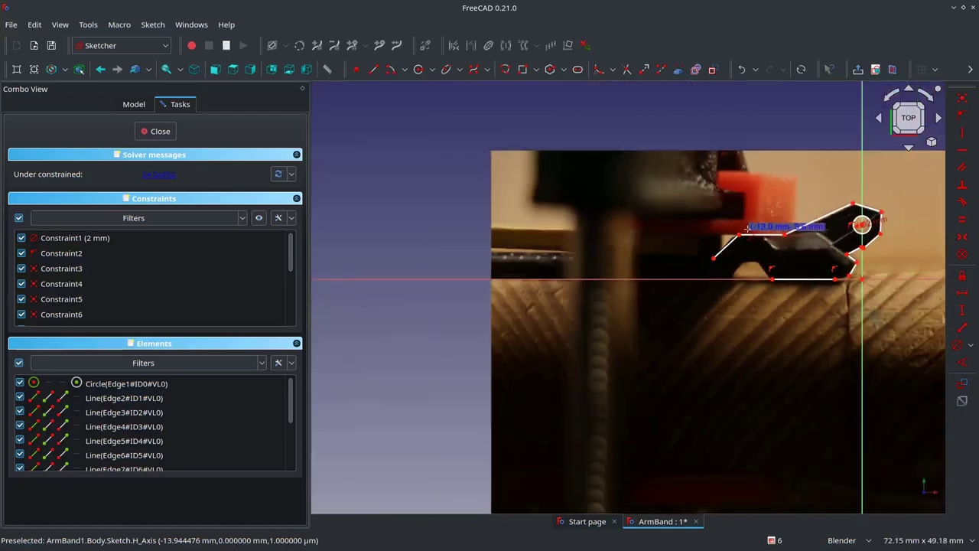
pyautogui.scroll(3, 680, 257)
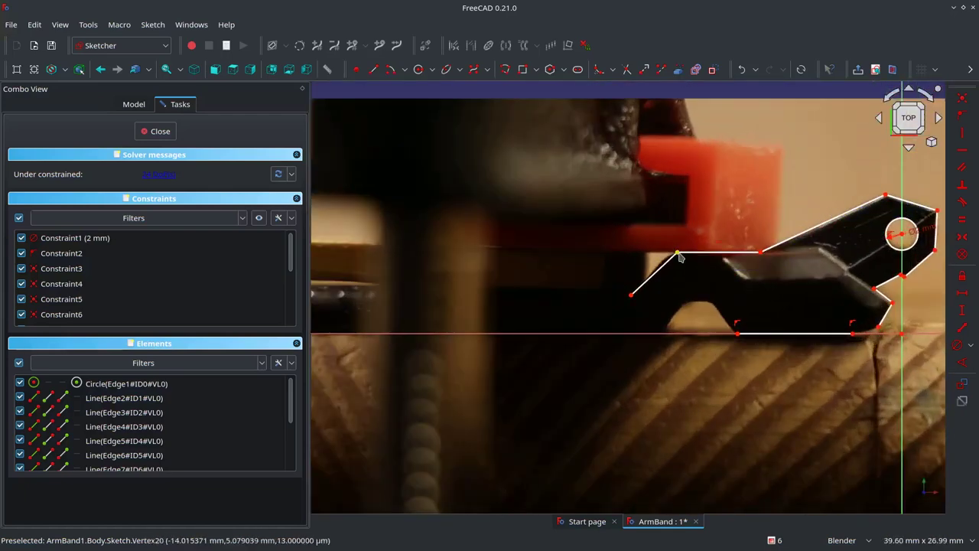
# - Drag the upper-left corner so it lines up with the arm's edge in the photo
pyautogui.moveTo(672, 253); pyautogui.dragTo(669, 276)
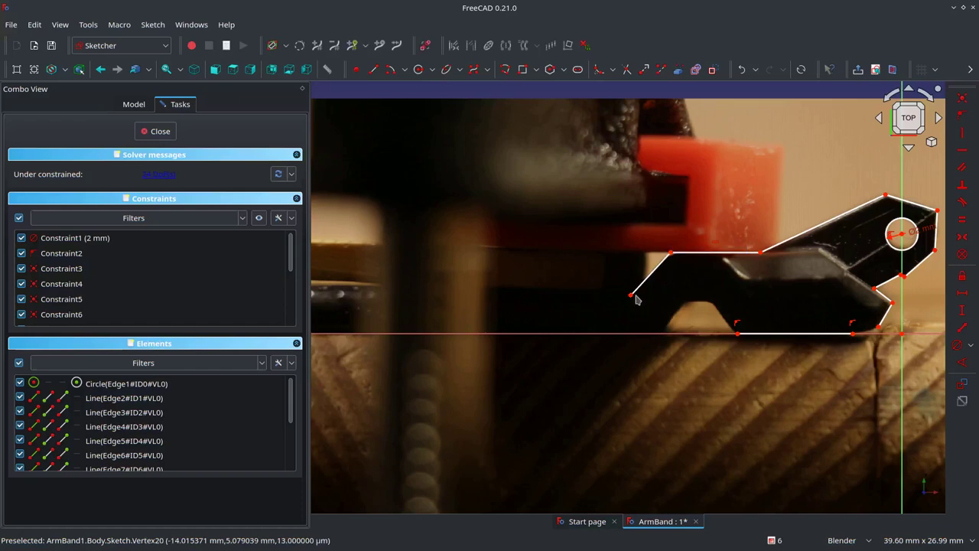
pyautogui.scroll(-2, 631, 299)
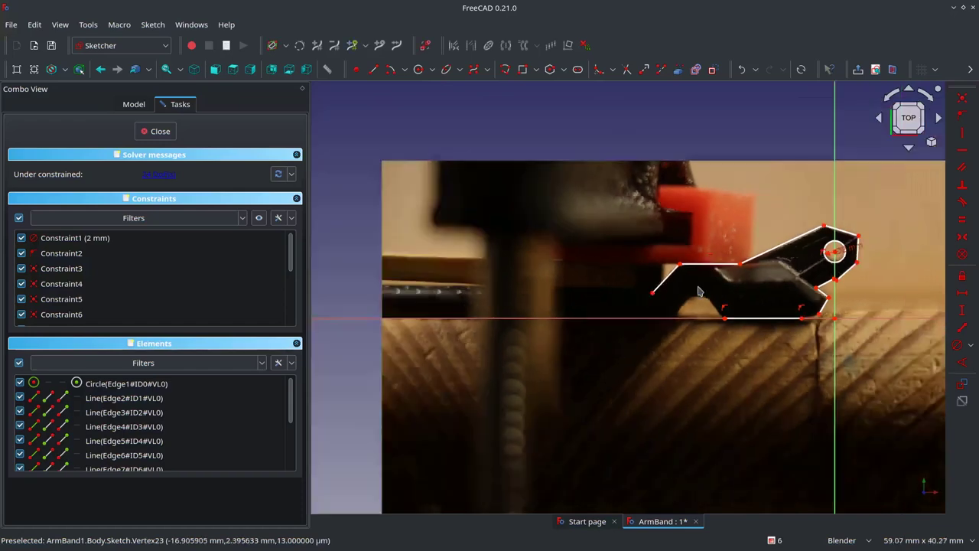
pyautogui.scroll(2, 757, 283)
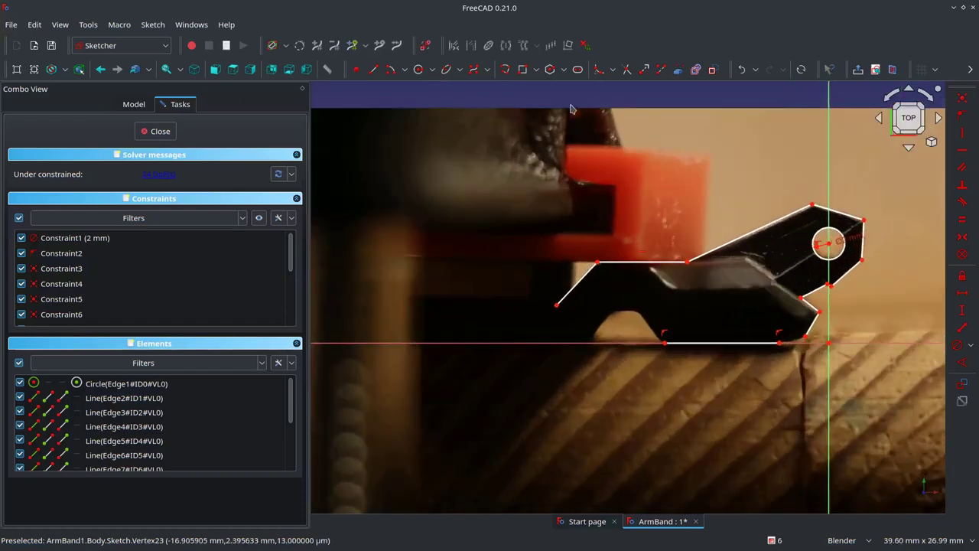
# - Draw the notch's right slope from its bottom vertex up to the top
pyautogui.scroll(2, 662, 343)
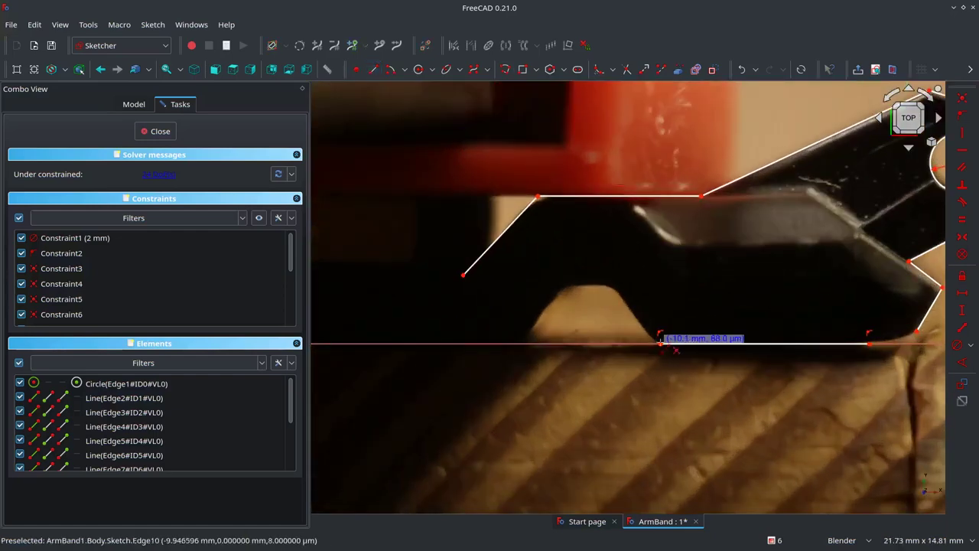
pyautogui.click(661, 342)
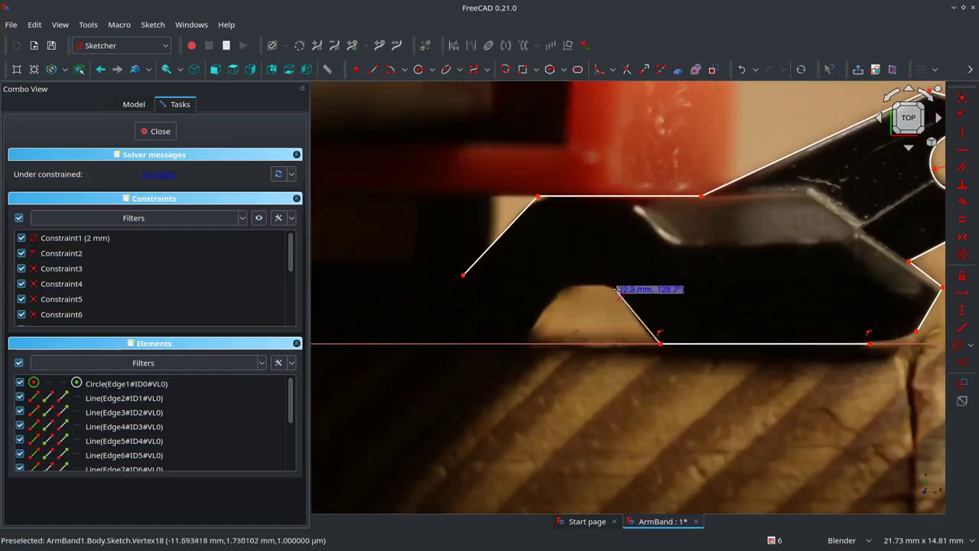
pyautogui.click(615, 287)
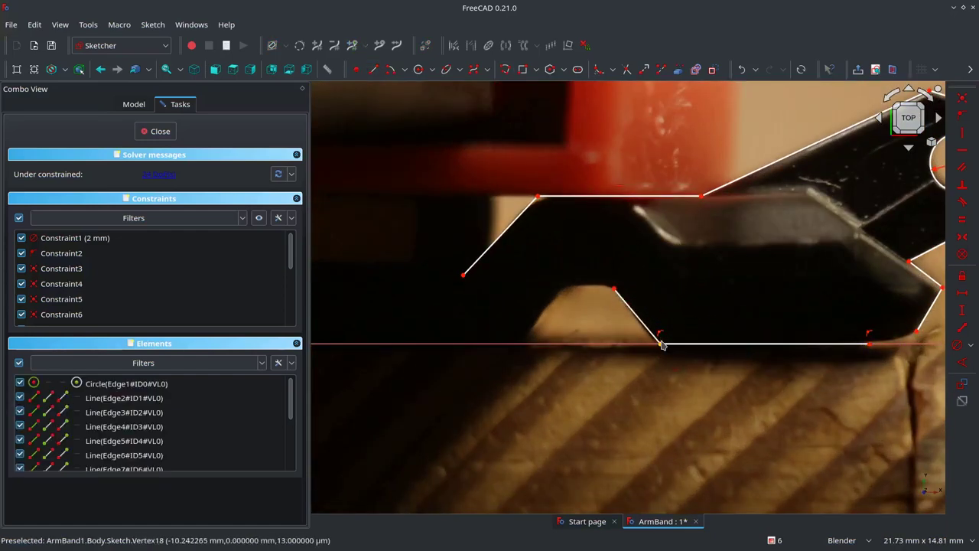
pyautogui.click(658, 345)
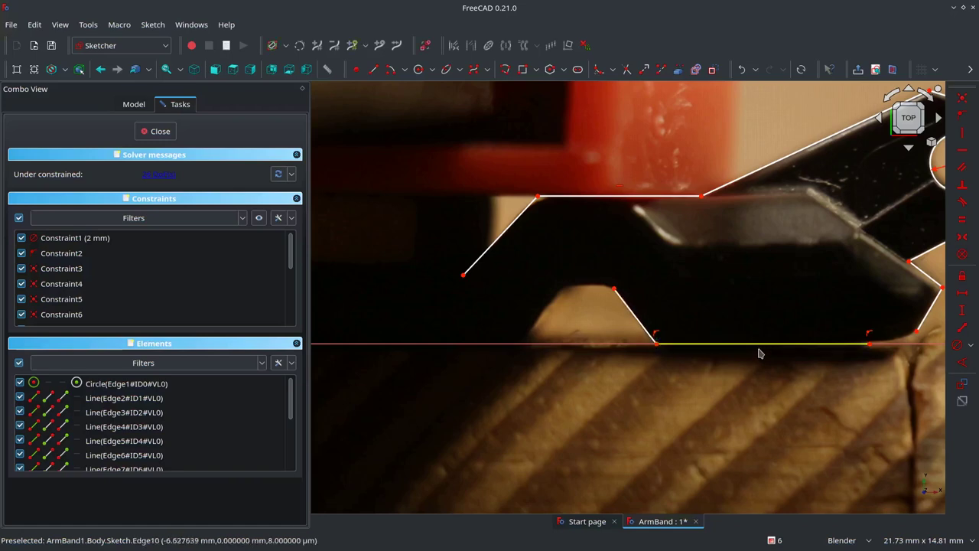
pyautogui.scroll(1, 639, 264)
pyautogui.scroll(1, 525, 174)
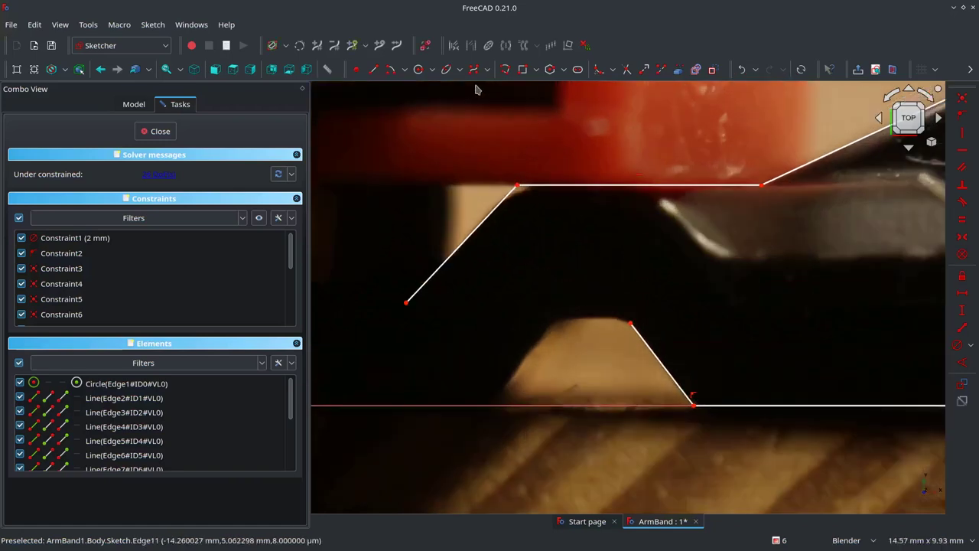
# - Draw the notch's flat top edge and nudge it up to match the photo
pyautogui.click(374, 71)
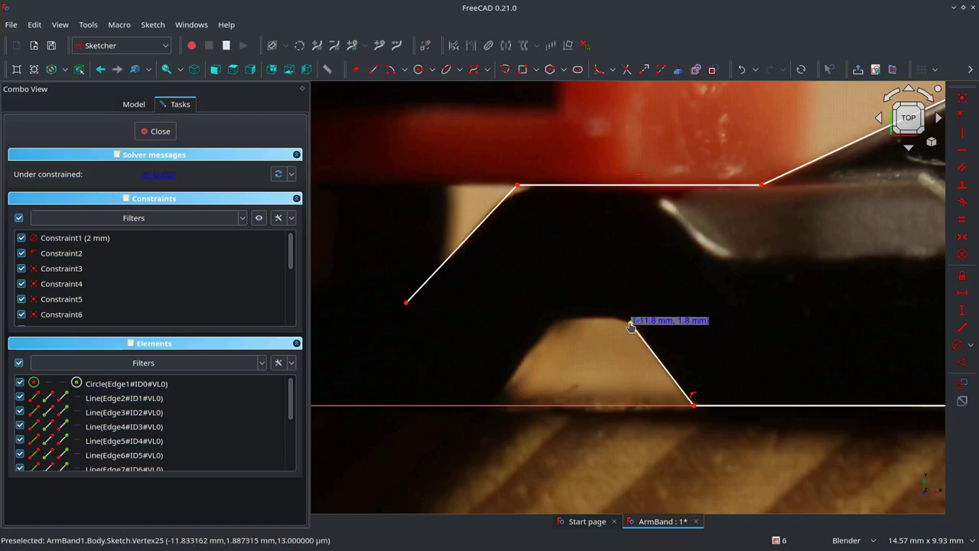
pyautogui.click(631, 324)
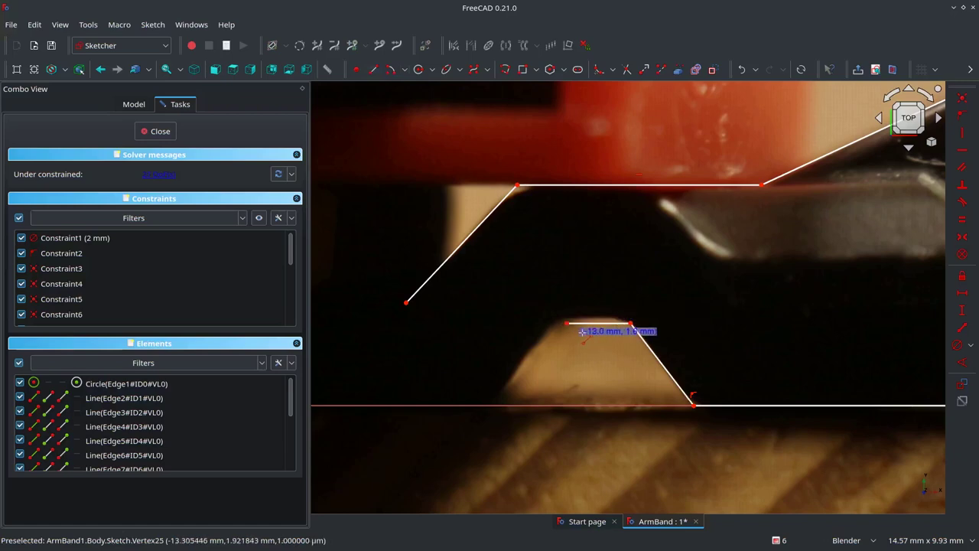
pyautogui.click(566, 323)
pyautogui.moveTo(631, 324); pyautogui.dragTo(629, 322)
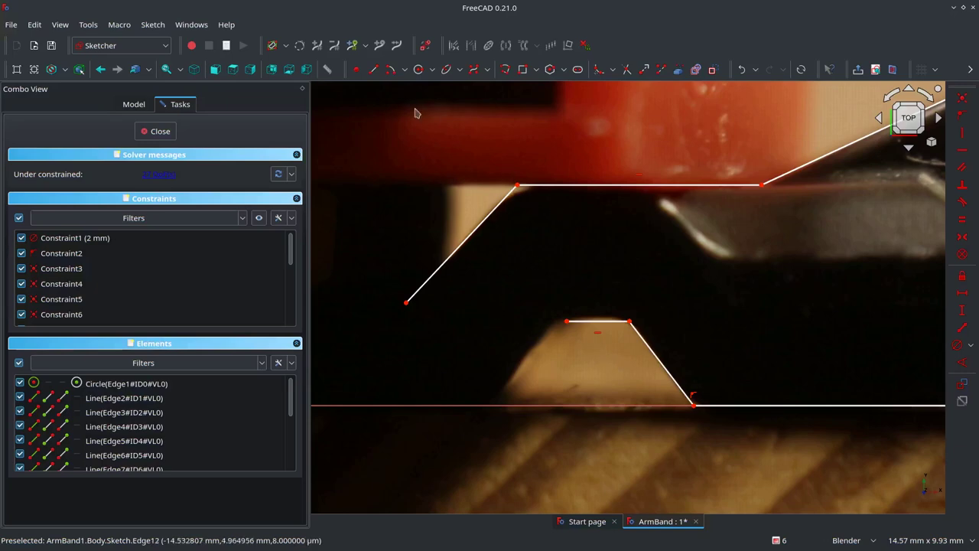
# - Draw the notch's left slope from its top-left corner down to the base line
pyautogui.click(374, 69)
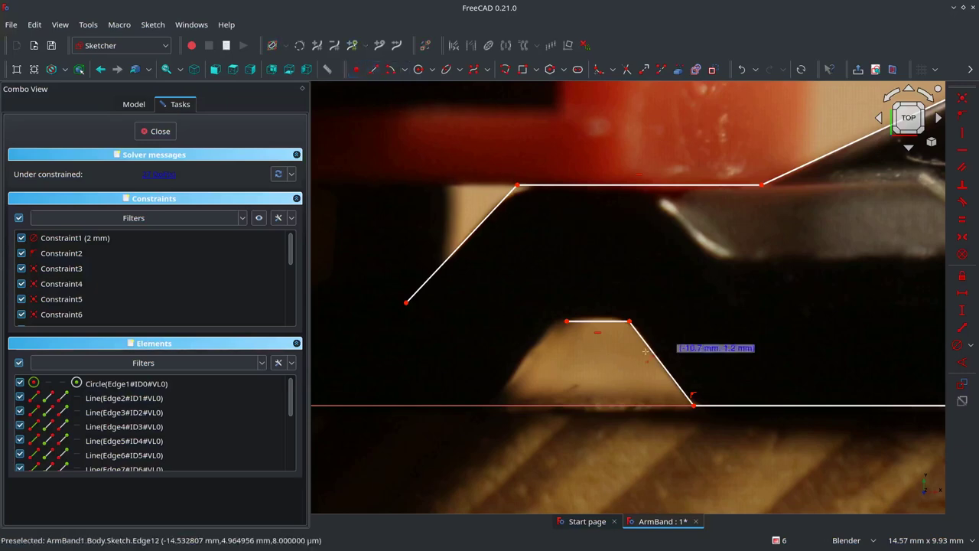
pyautogui.click(566, 321)
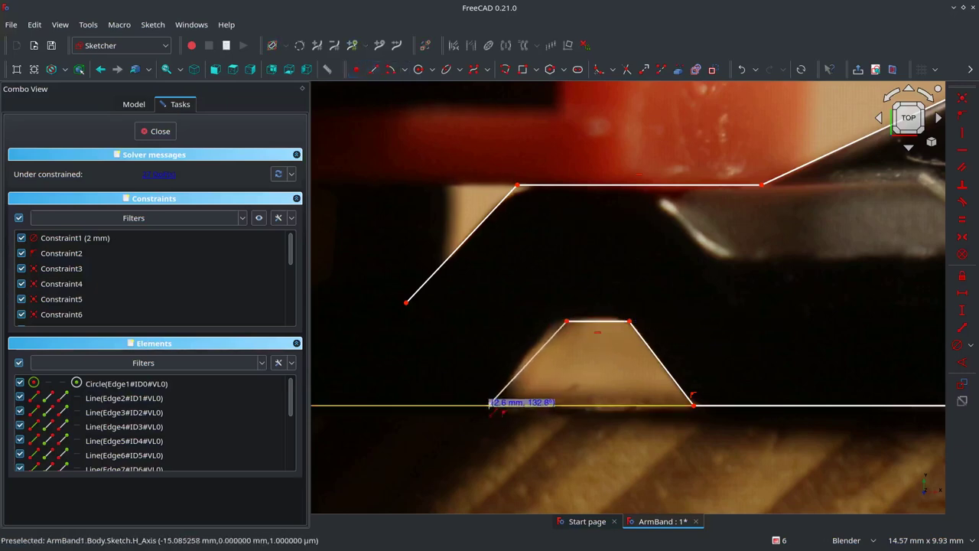
pyautogui.click(490, 406)
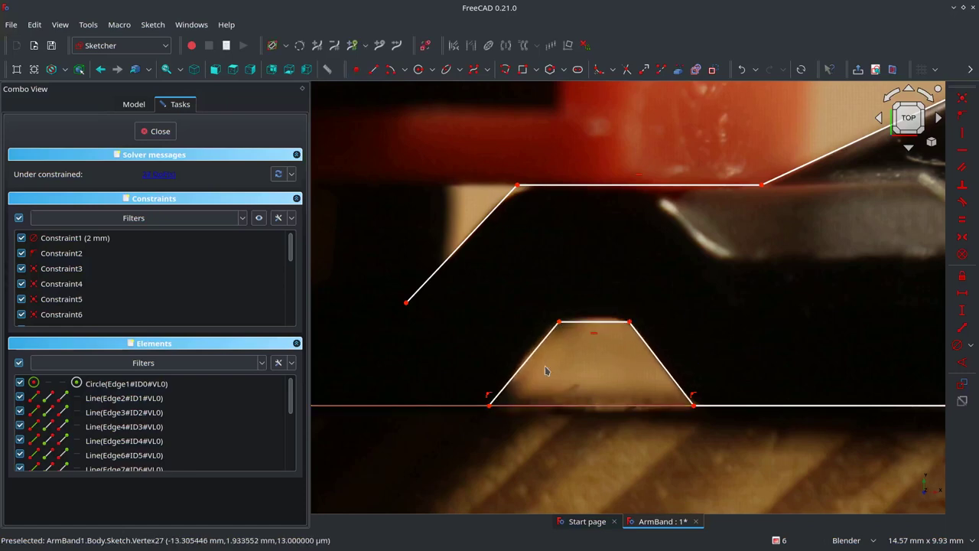
pyautogui.scroll(-1, 545, 371)
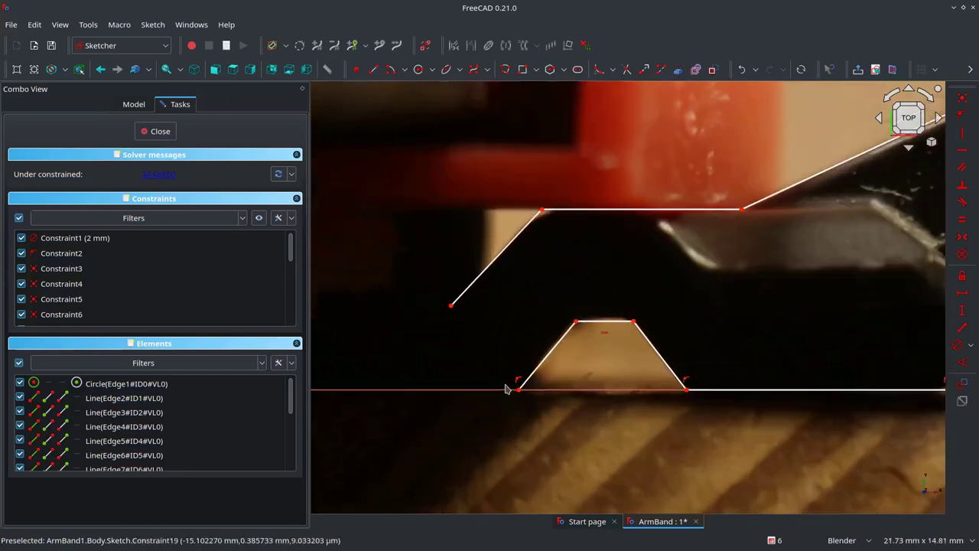
# - Trace the arm's stepped left end: a short horizontal edge, then a vertical drop to the base line
pyautogui.click(375, 69)
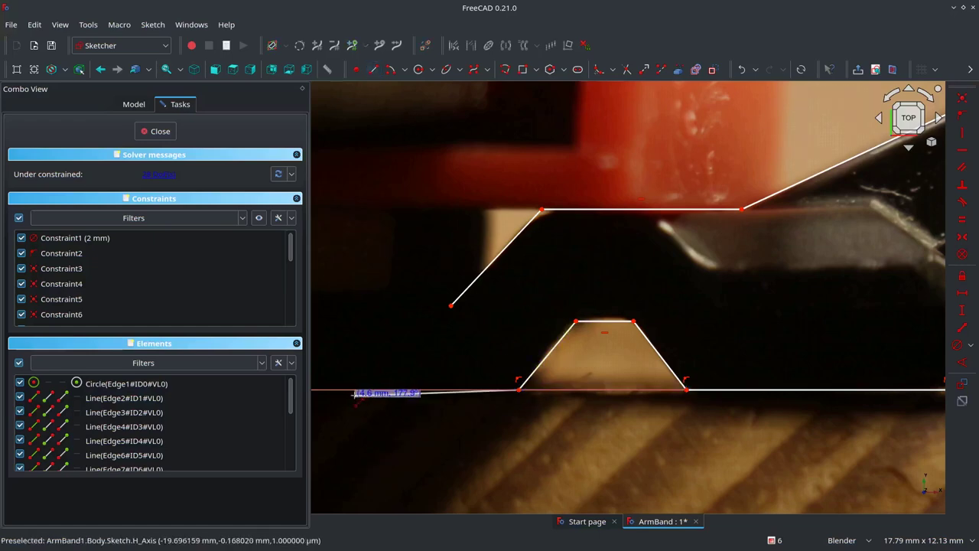
pyautogui.scroll(-10, 359, 393)
pyautogui.scroll(-5, 383, 393)
pyautogui.scroll(2, 389, 406)
pyautogui.scroll(6, 389, 406)
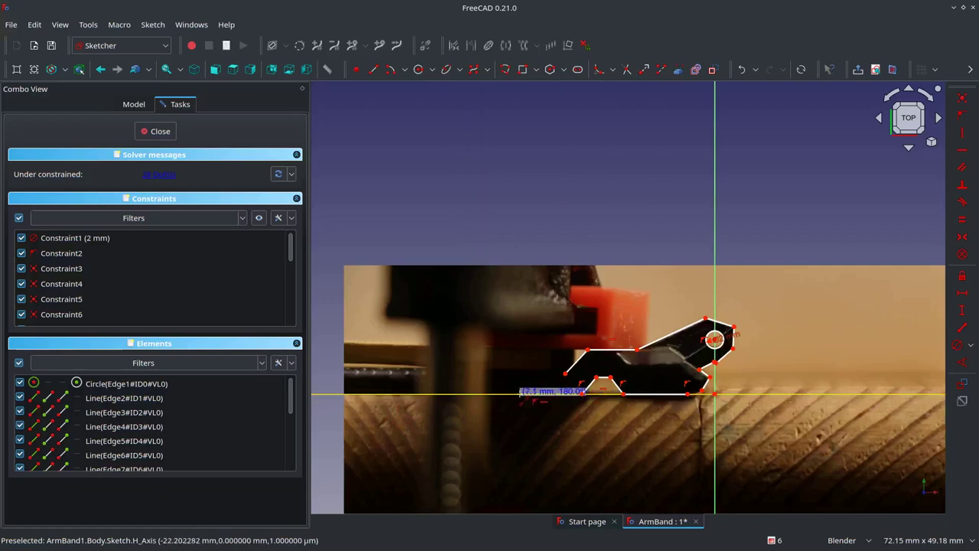
pyautogui.scroll(5, 552, 371)
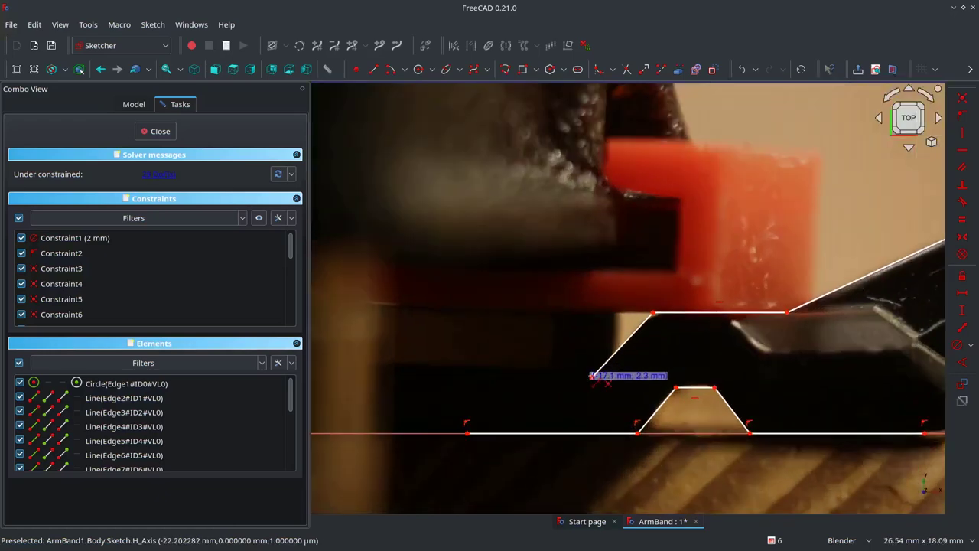
pyautogui.click(593, 375)
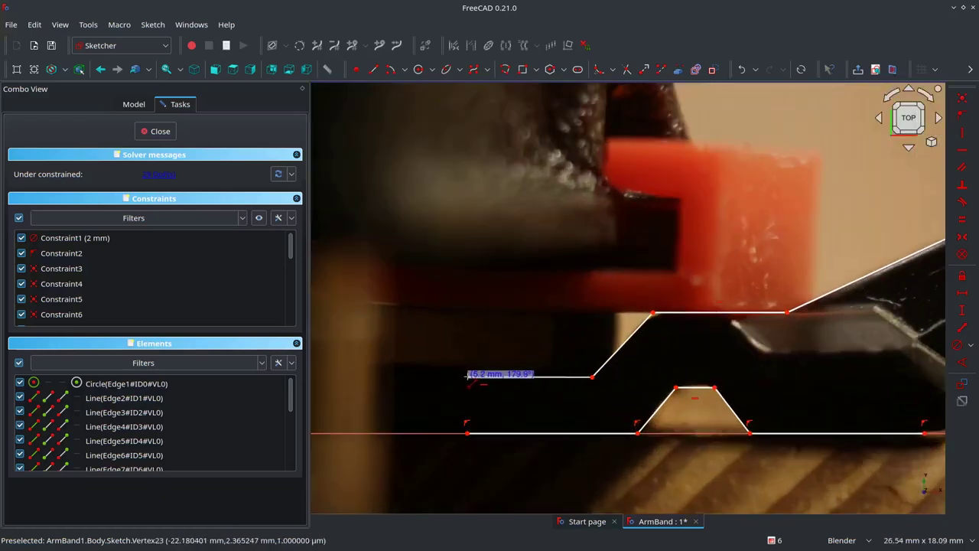
pyautogui.click(467, 377)
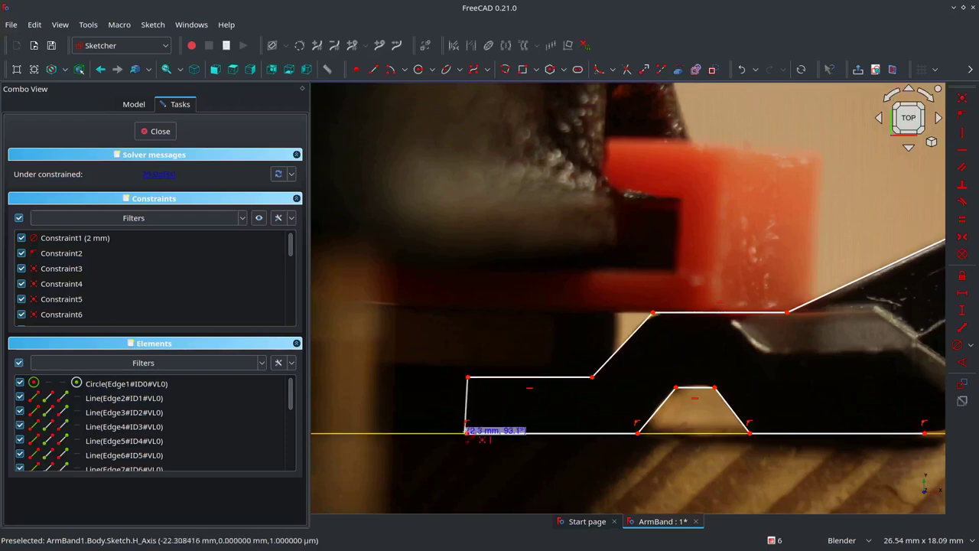
pyautogui.click(467, 431)
pyautogui.scroll(-3, 703, 405)
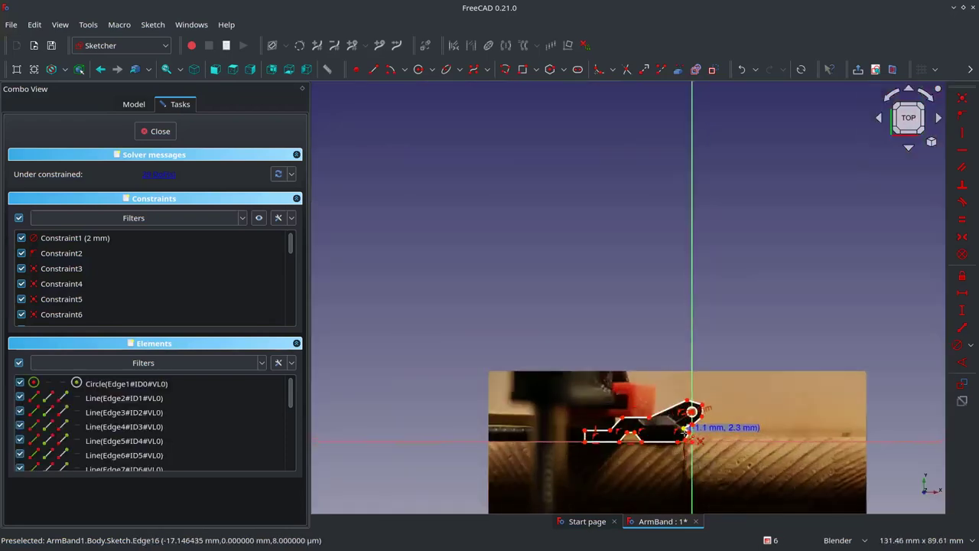
pyautogui.scroll(2, 726, 397)
pyautogui.scroll(2, 723, 394)
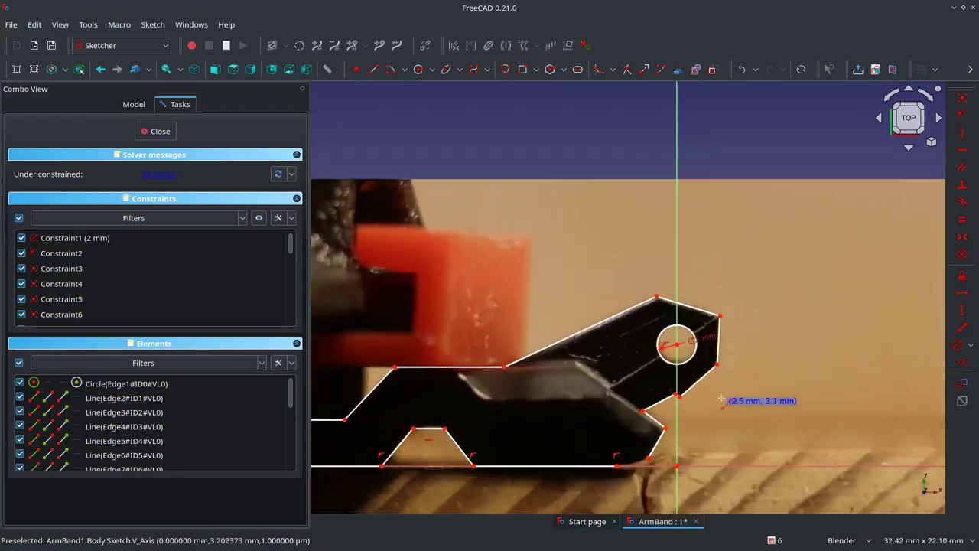
pyautogui.scroll(2, 765, 456)
pyautogui.scroll(-2, 681, 379)
pyautogui.scroll(2, 539, 425)
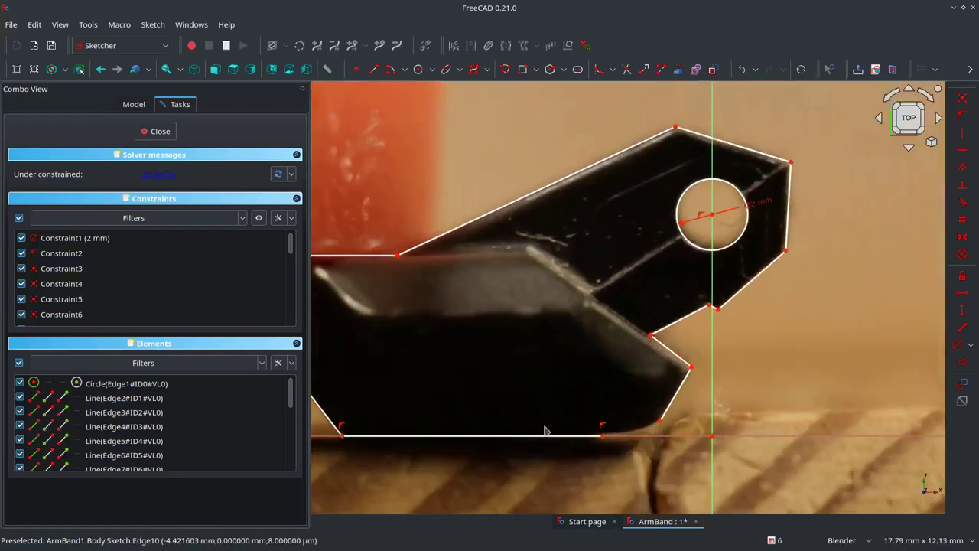
# - Pick the end-and-rim-point arc mode and shorten the bottom edge to leave room for a rounded corner
pyautogui.click(405, 70)
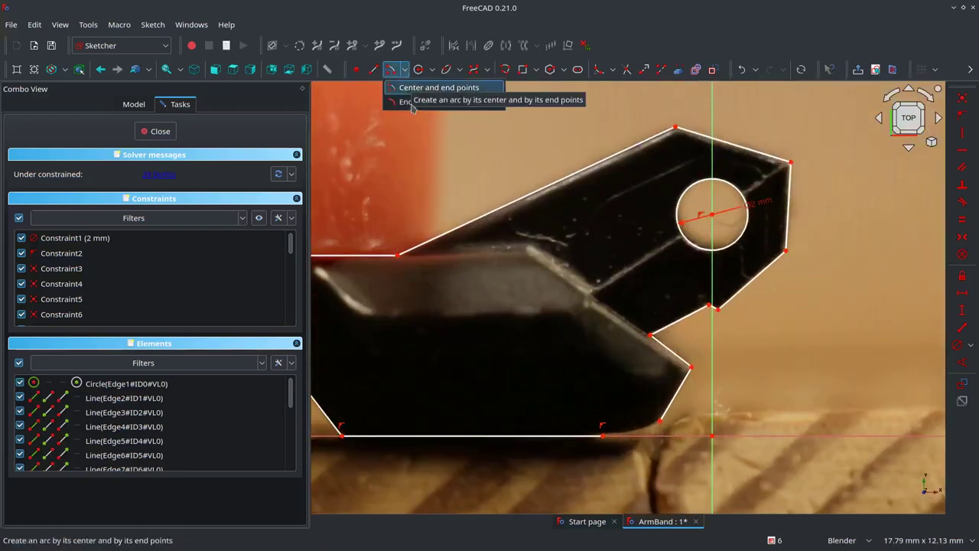
pyautogui.click(413, 100)
pyautogui.scroll(-3, 586, 306)
pyautogui.scroll(4, 593, 275)
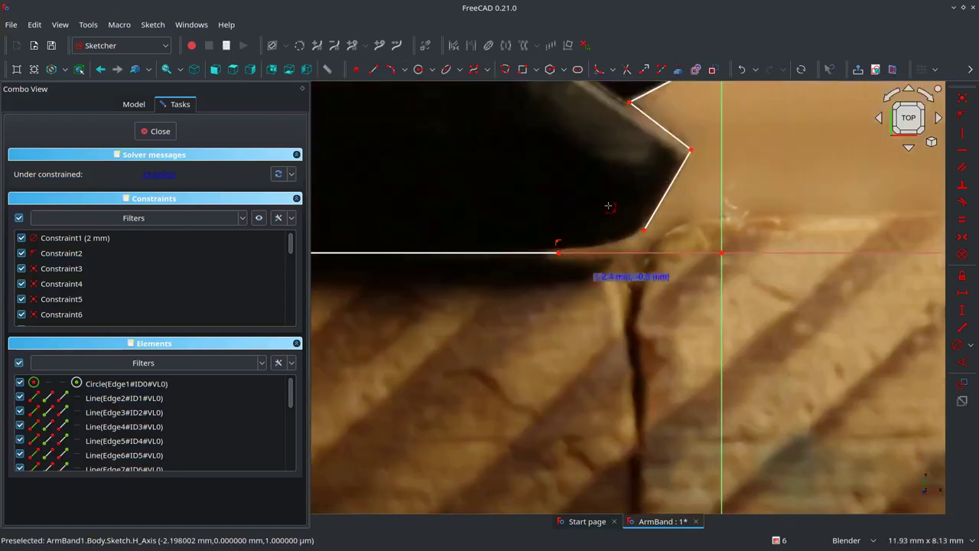
pyautogui.scroll(-2, 593, 122)
pyautogui.scroll(2, 605, 128)
pyautogui.scroll(1, 604, 128)
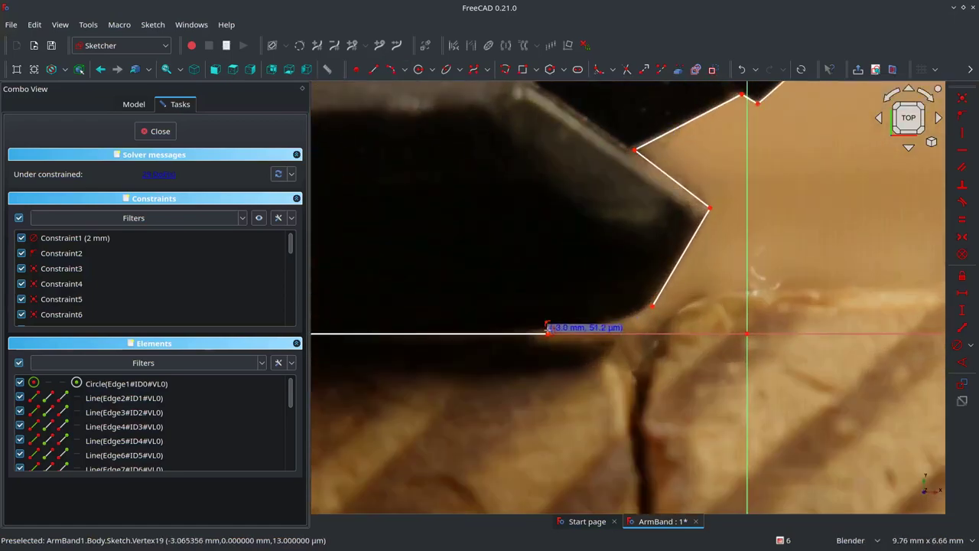
pyautogui.moveTo(547, 335); pyautogui.dragTo(522, 334)
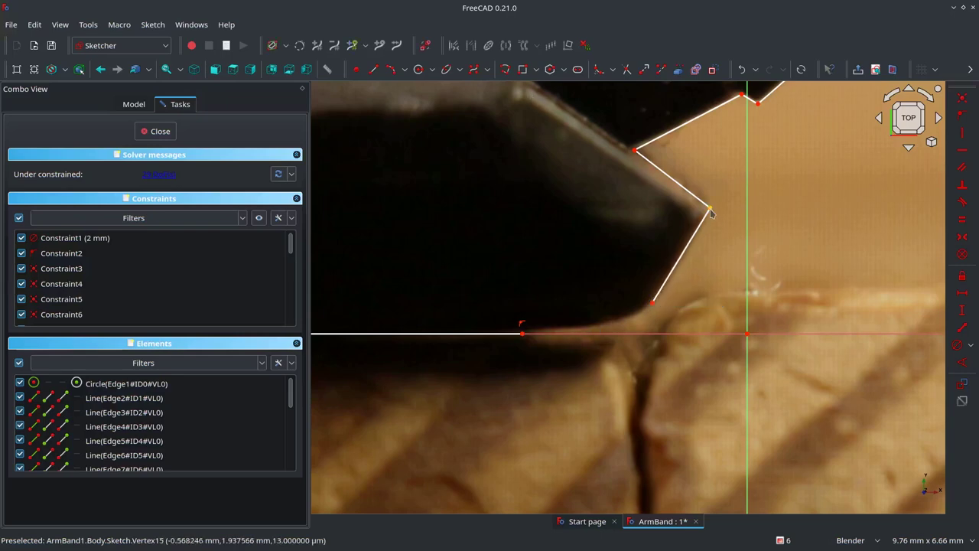
# - Draw an end-points-and-rim arc from the bottom line's end to the lower angled-edge corner, rounding the jaw tip
pyautogui.click(404, 73)
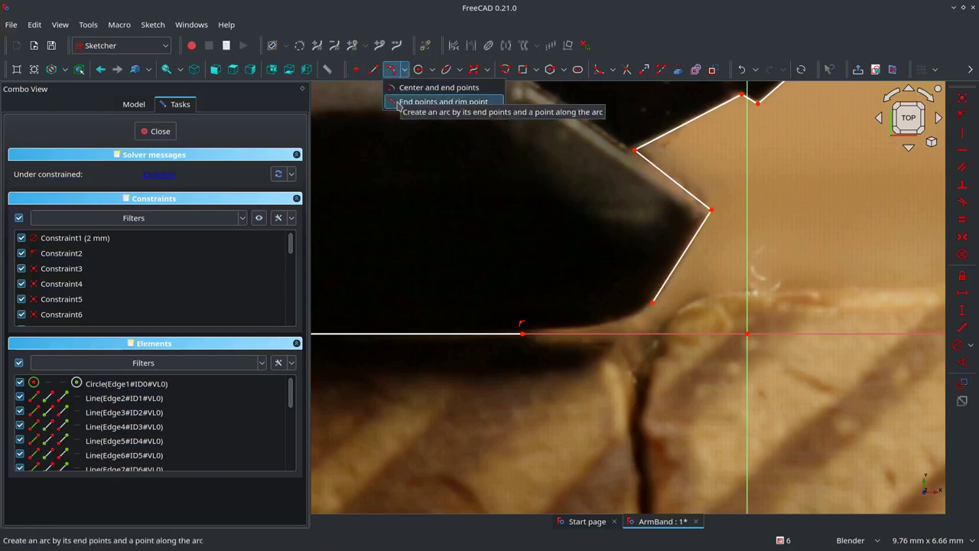
pyautogui.click(400, 102)
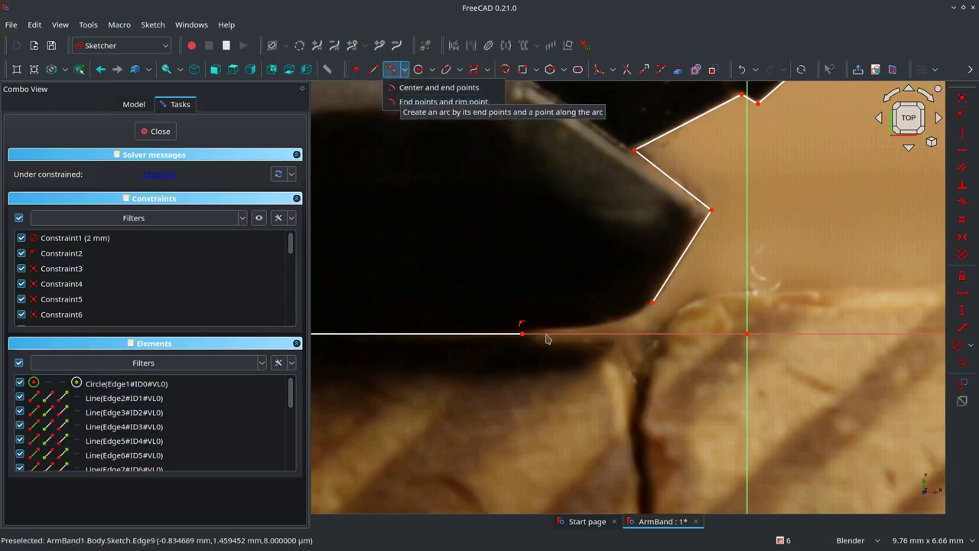
pyautogui.click(522, 334)
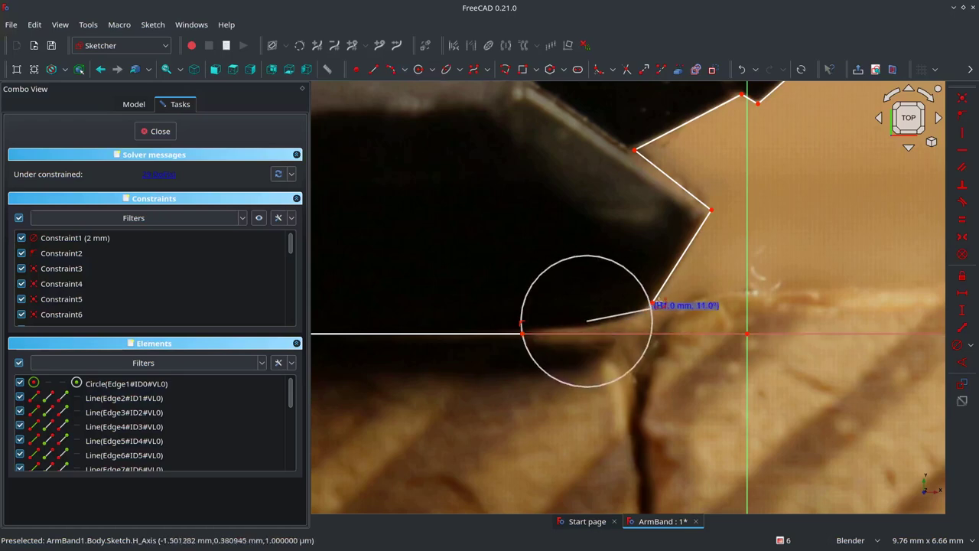
pyautogui.click(643, 309)
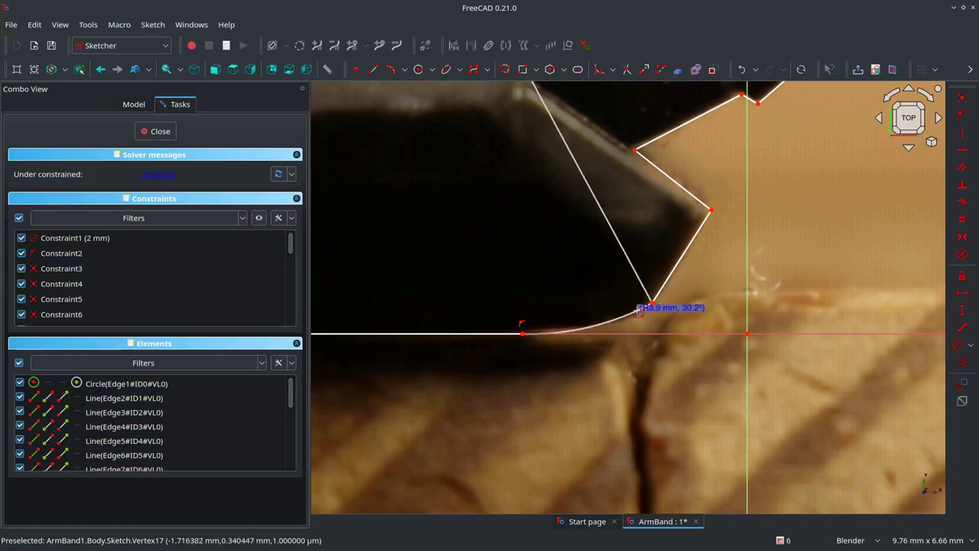
pyautogui.scroll(-2, 643, 327)
pyautogui.scroll(-2, 562, 352)
pyautogui.scroll(-2, 535, 359)
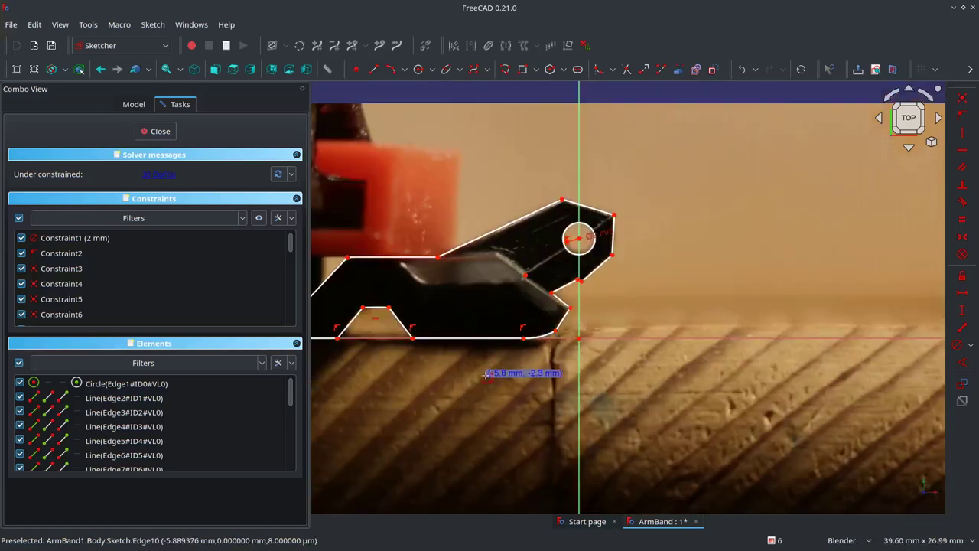
pyautogui.click(525, 332)
pyautogui.scroll(-1, 388, 342)
pyautogui.scroll(1, 367, 337)
pyautogui.scroll(-1, 352, 332)
pyautogui.scroll(1, 348, 335)
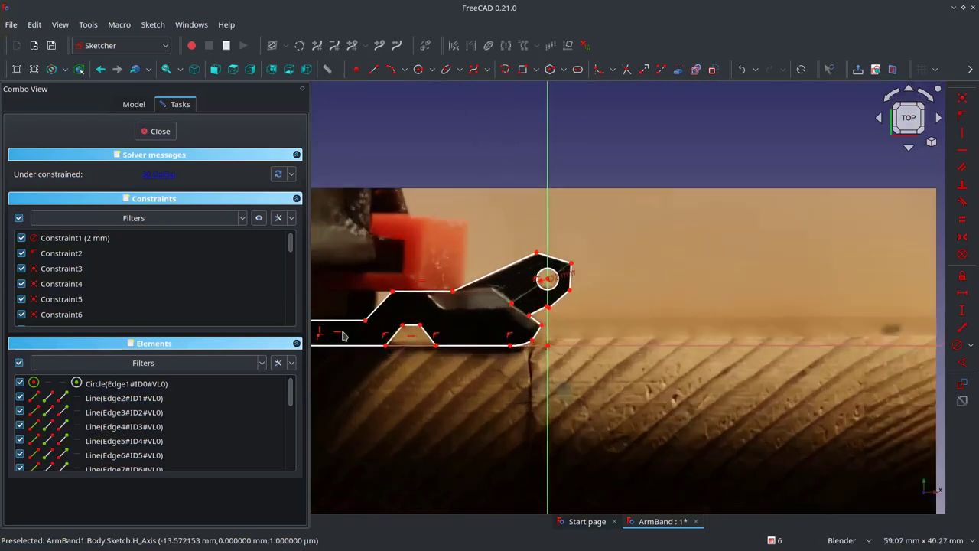
pyautogui.scroll(1, 342, 336)
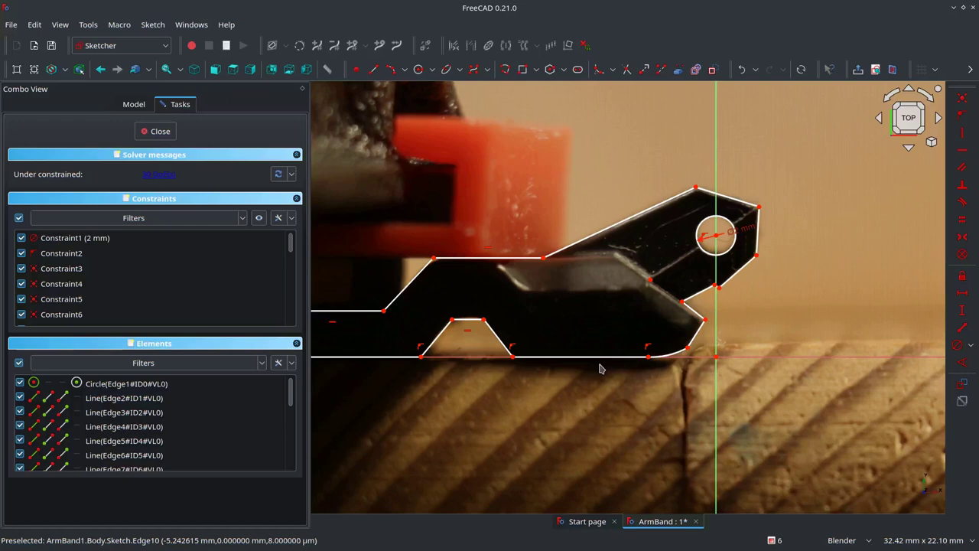
pyautogui.scroll(-4, 490, 262)
pyautogui.scroll(5, 489, 261)
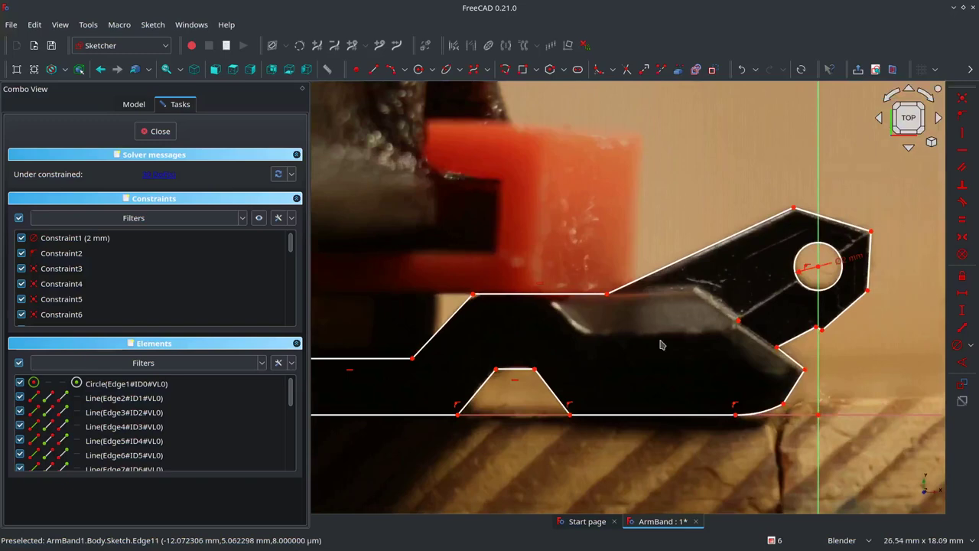
pyautogui.scroll(-2, 795, 379)
pyautogui.scroll(3, 795, 379)
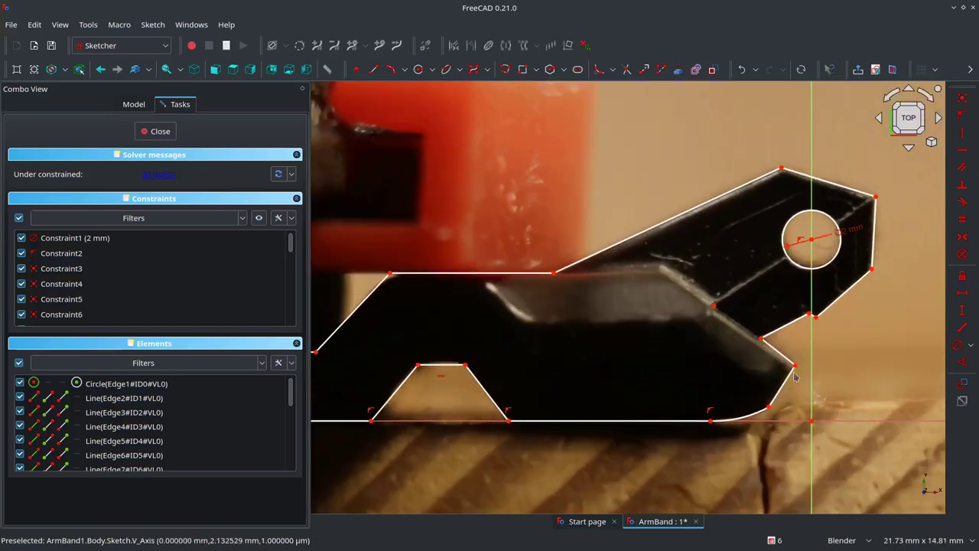
pyautogui.scroll(-2, 544, 292)
pyautogui.scroll(-2, 433, 289)
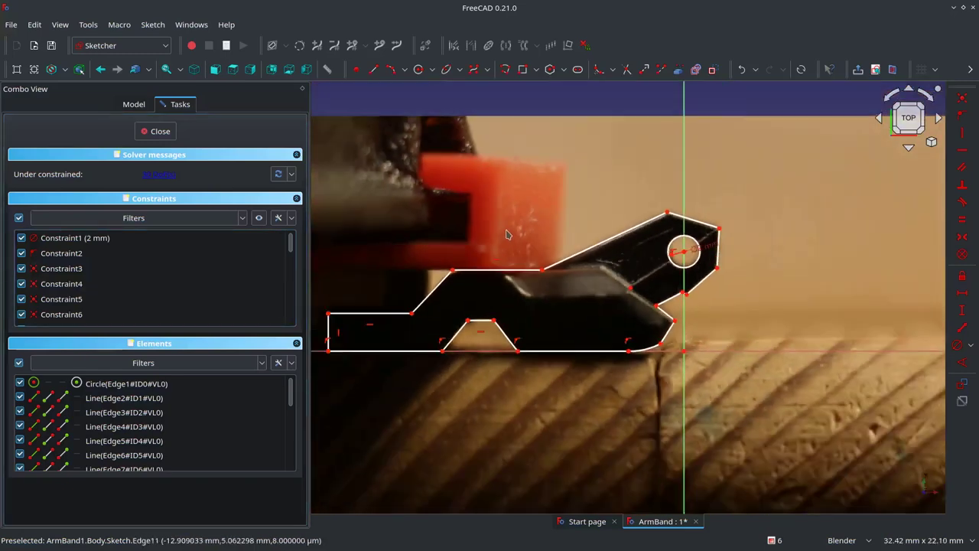
pyautogui.scroll(1, 433, 289)
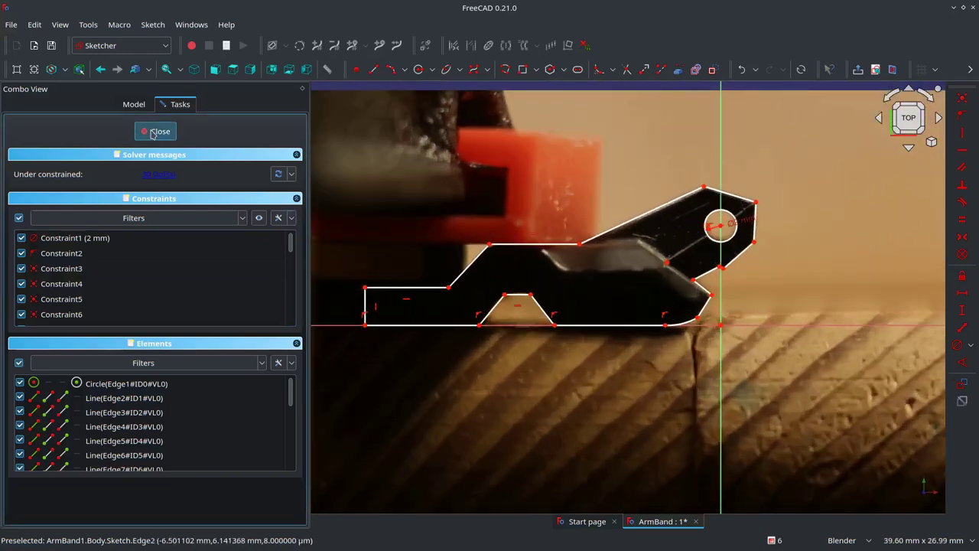
# - Close the ArmBand sketch and hide the SideView photo plane
pyautogui.click(153, 132)
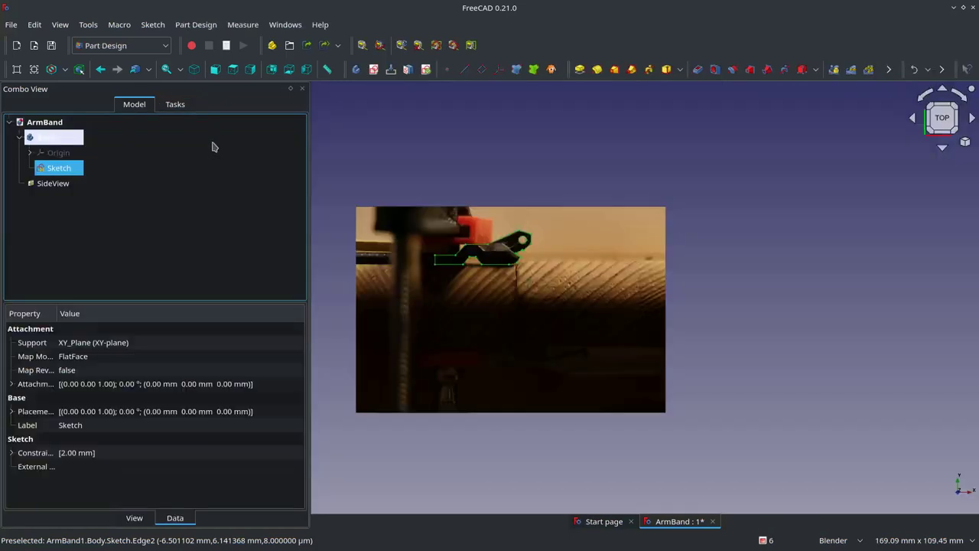
pyautogui.scroll(-1, 392, 253)
pyautogui.scroll(3, 392, 253)
pyautogui.scroll(1, 391, 252)
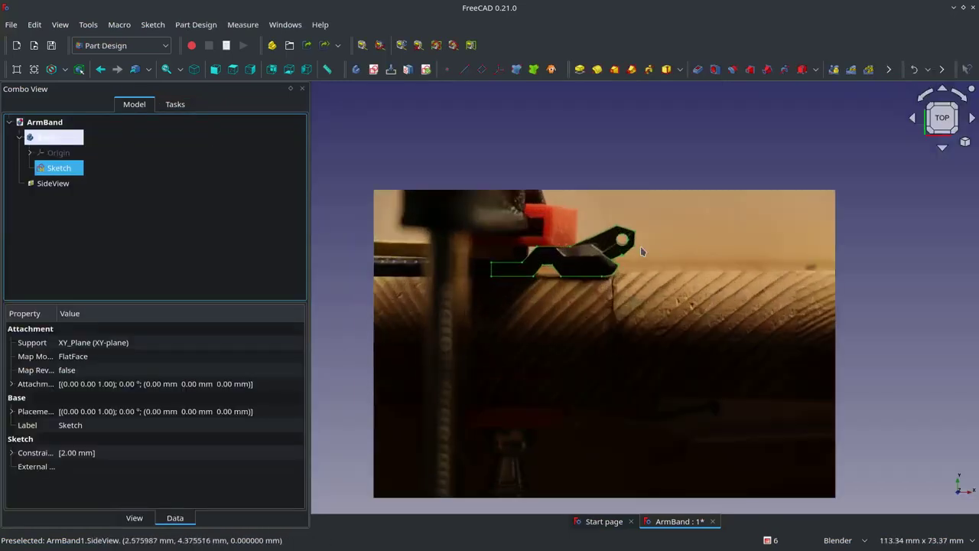
pyautogui.click(63, 188)
pyautogui.press('space')
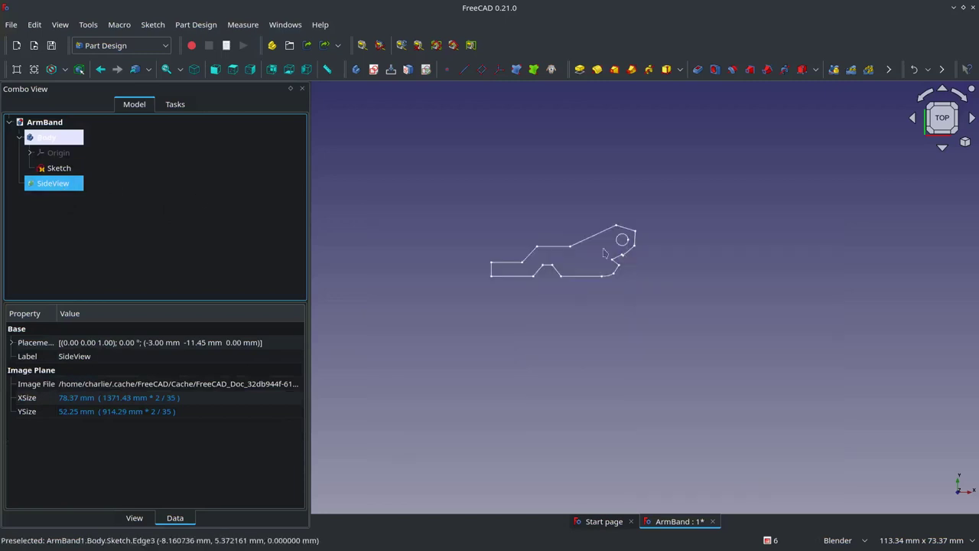
pyautogui.scroll(2, 598, 232)
# - Dismiss the error from padding the photo, then pad the ArmBand sketch instead
pyautogui.click(579, 70)
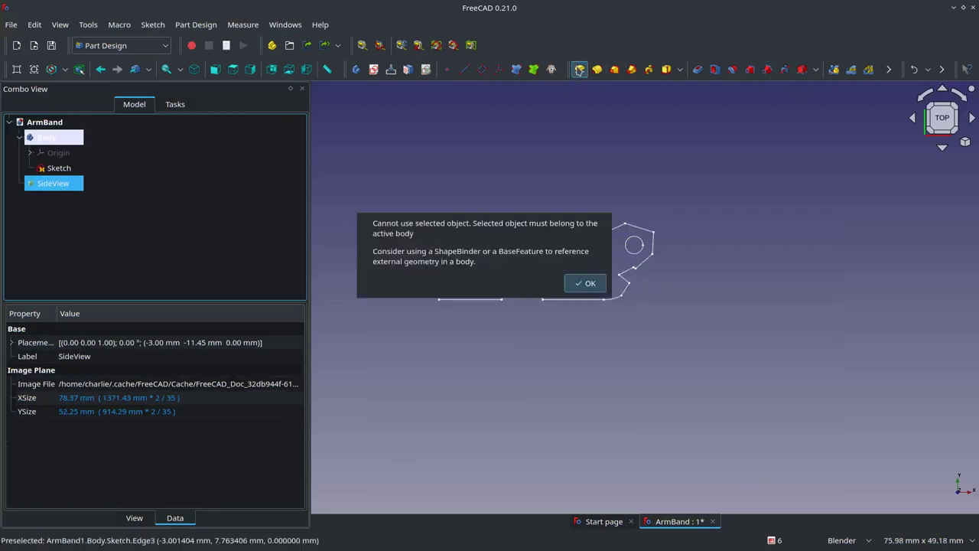
pyautogui.click(586, 282)
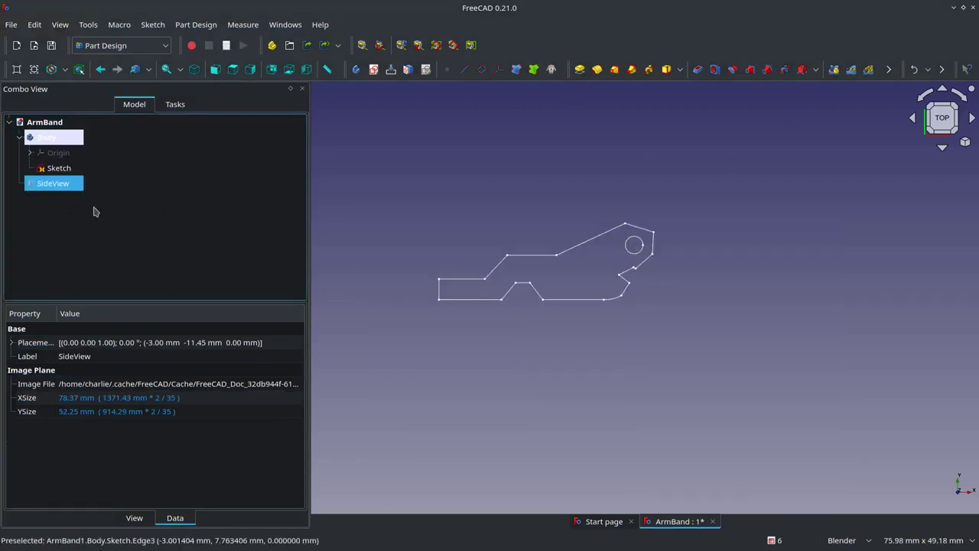
pyautogui.click(59, 168)
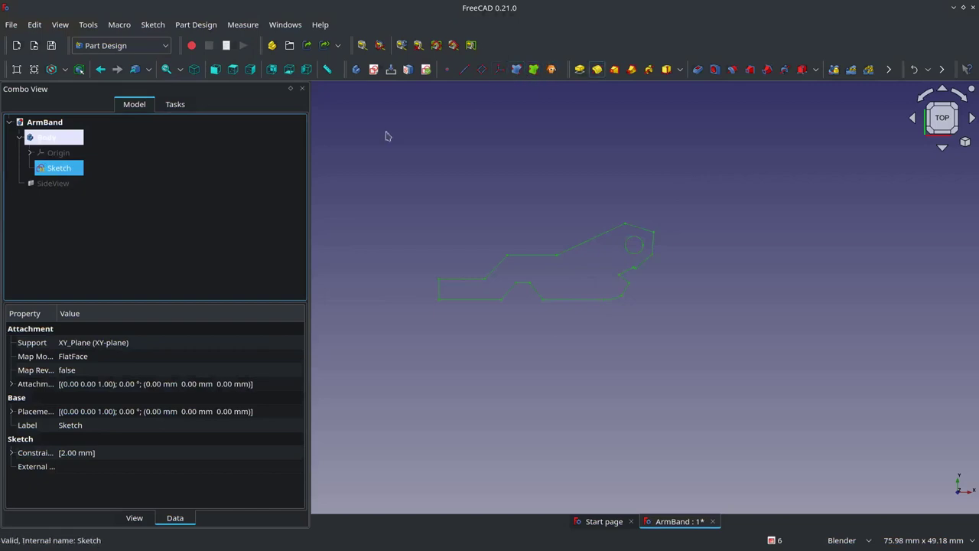
pyautogui.click(581, 70)
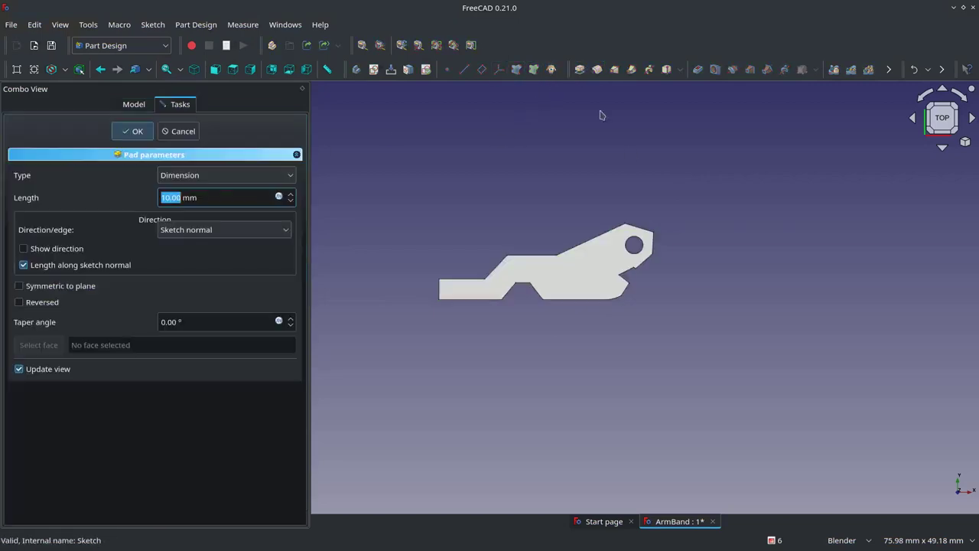
pyautogui.scroll(3, 558, 262)
# - Set the pad length to 2 mm and confirm the solid
pyautogui.moveTo(695, 257)
pyautogui.mouseDown(button='middle')
pyautogui.moveTo(651, 307)
pyautogui.moveTo(464, 312)
pyautogui.moveTo(179, 201)
pyautogui.mouseUp(button='middle')
pyautogui.doubleClick(170, 197)
pyautogui.write('22')
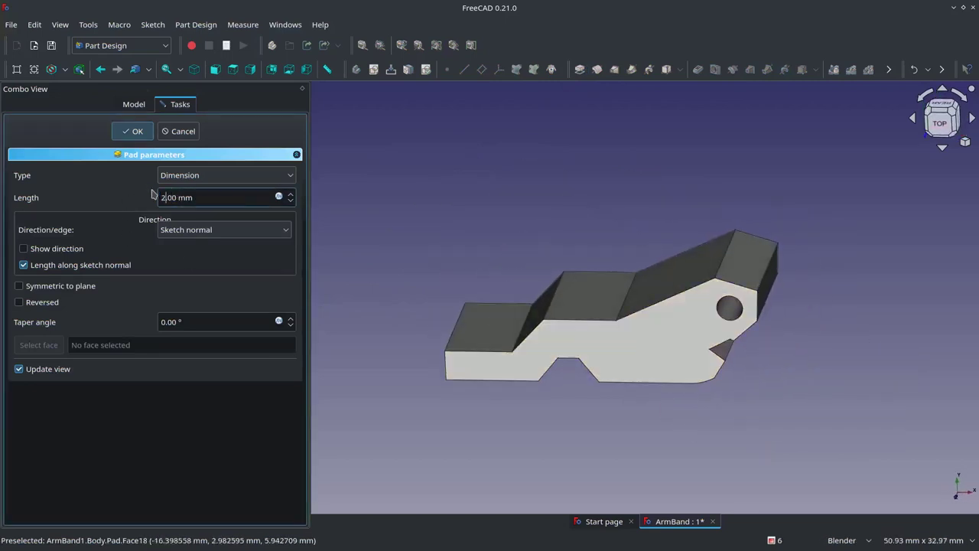
pyautogui.click(132, 131)
pyautogui.moveTo(601, 367)
pyautogui.mouseDown(button='middle')
pyautogui.moveTo(531, 334)
pyautogui.moveTo(706, 361)
pyautogui.moveTo(650, 337)
pyautogui.mouseUp(button='middle')
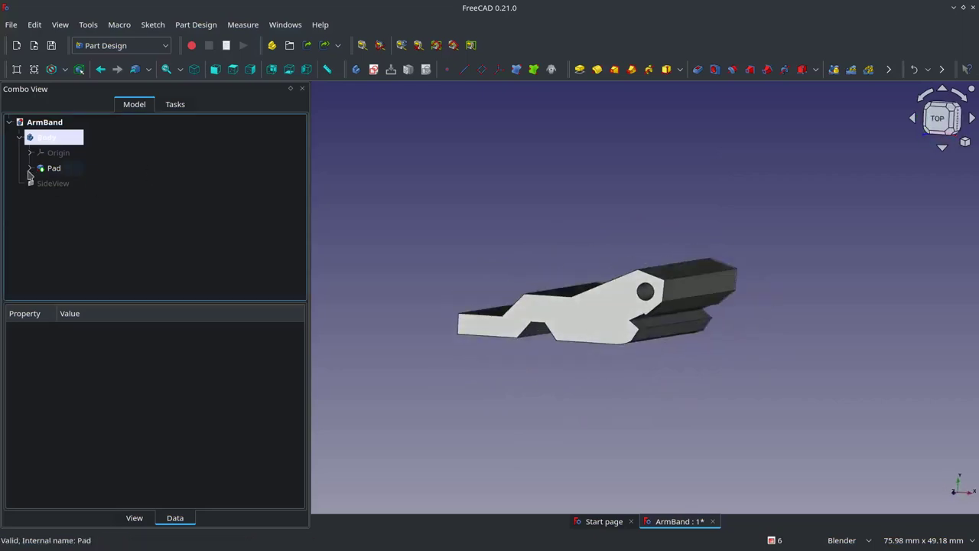
pyautogui.click(29, 168)
# - Reopen the Pad's ArmBand sketch for editing
pyautogui.doubleClick(66, 182)
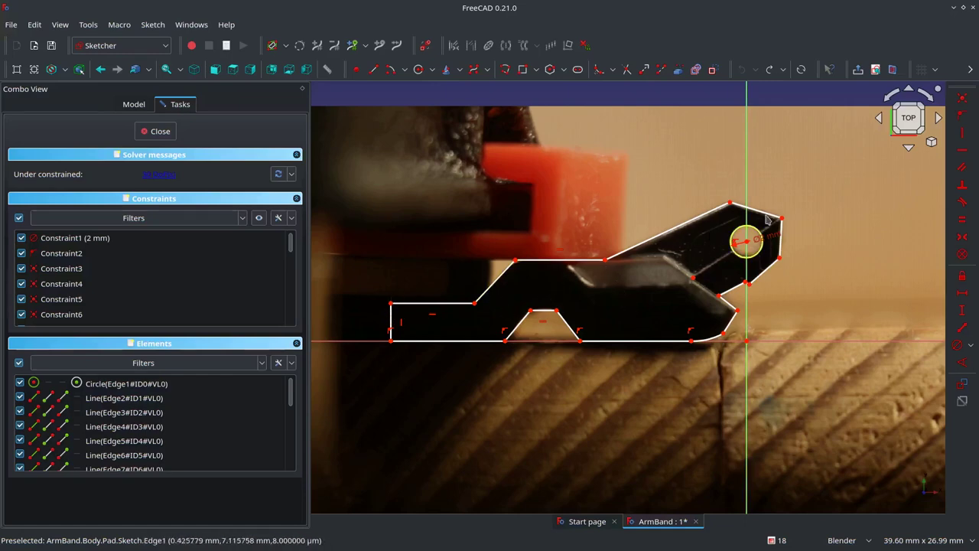
pyautogui.scroll(1, 733, 213)
pyautogui.scroll(-1, 688, 222)
pyautogui.scroll(1, 551, 233)
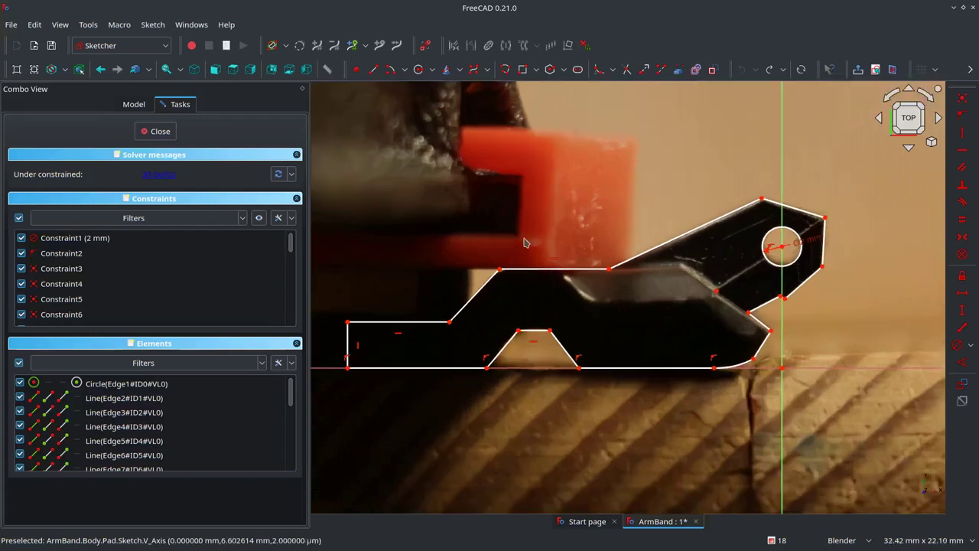
# - Fillet the top corner vertex of the arm outline
pyautogui.click(600, 72)
pyautogui.scroll(1, 753, 190)
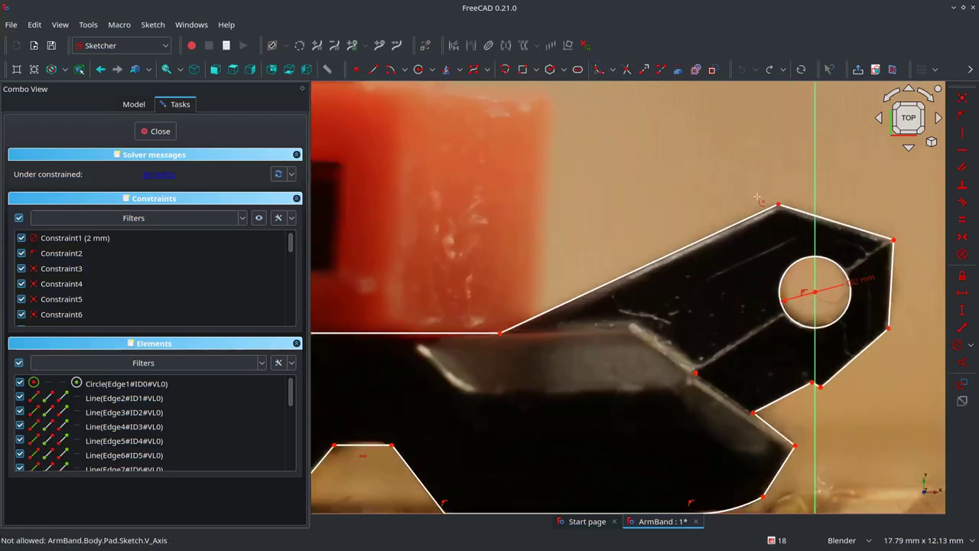
pyautogui.scroll(1, 804, 192)
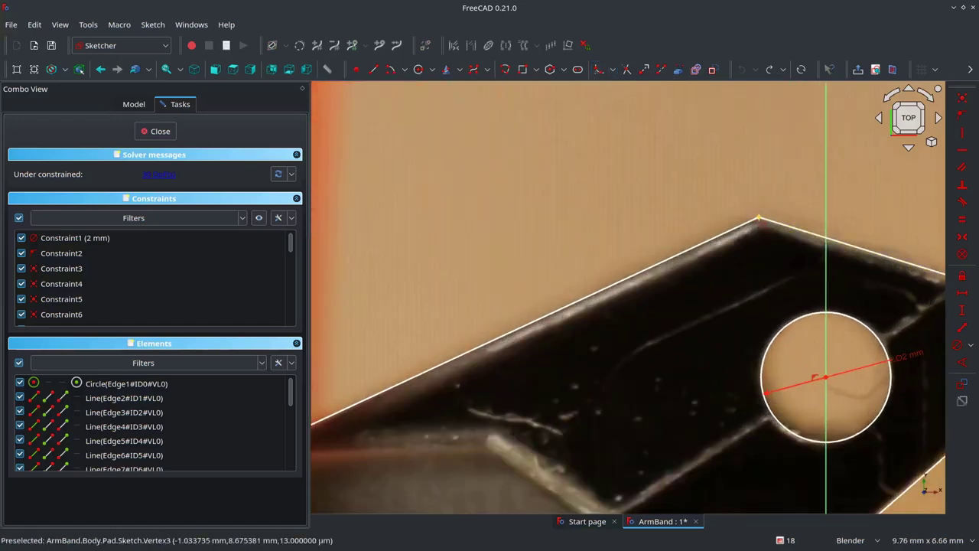
pyautogui.click(759, 221)
pyautogui.scroll(1, 793, 210)
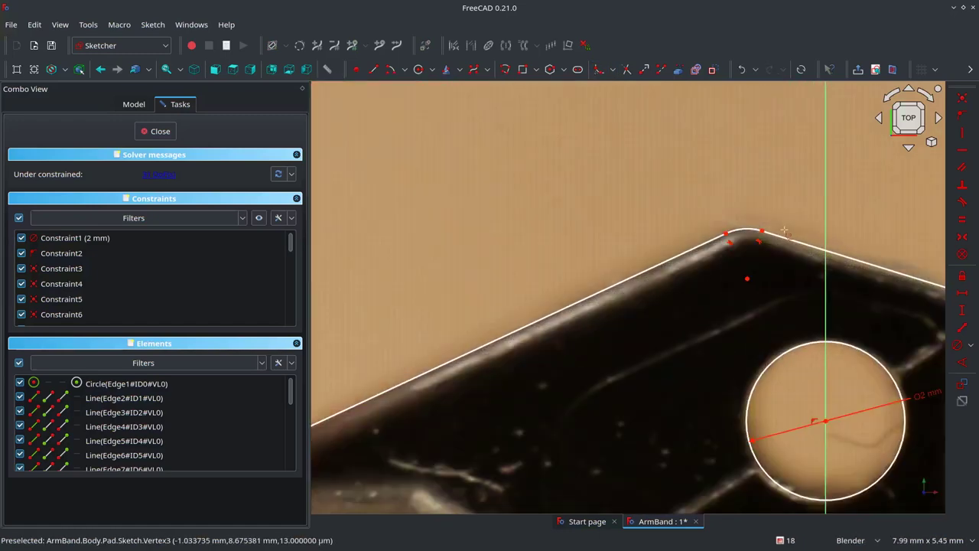
pyautogui.scroll(-3, 780, 224)
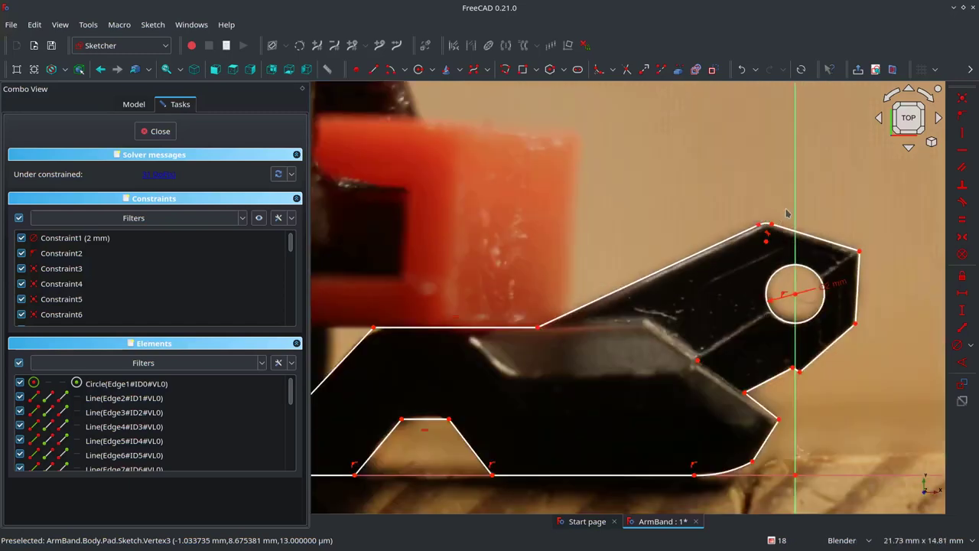
pyautogui.scroll(1, 645, 154)
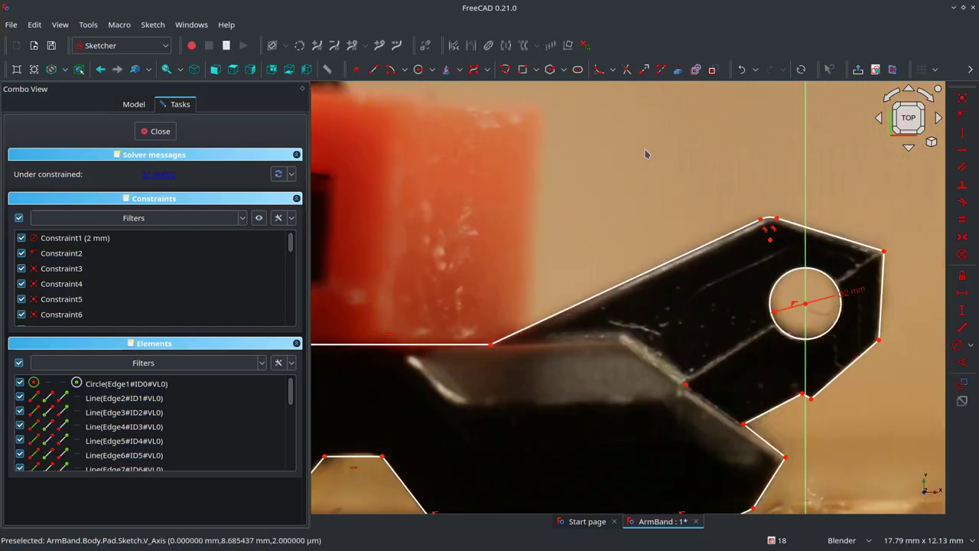